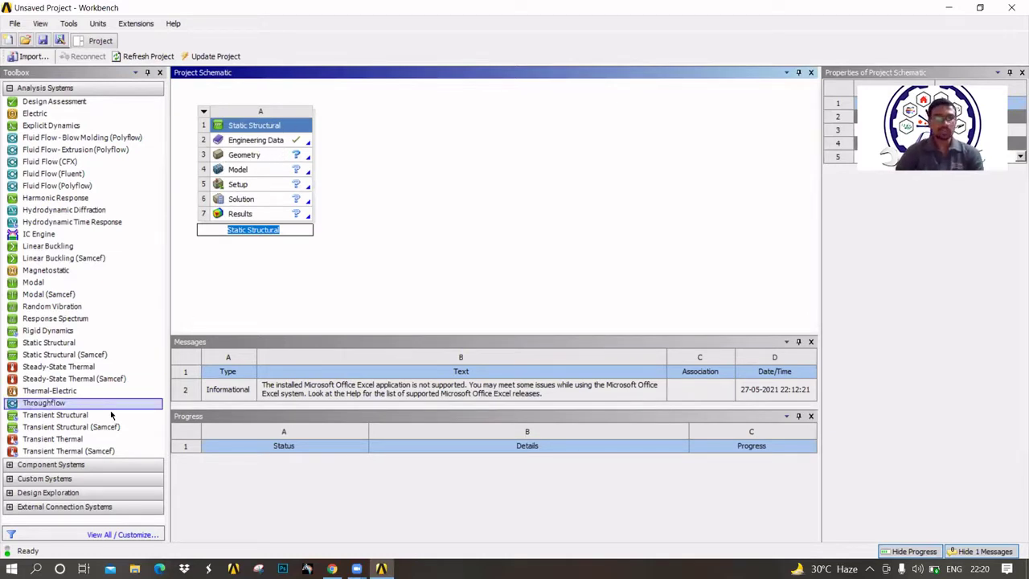
# Add a second Static Structural system and a Steady-State Thermal system, linking the second structural system's geometry to the thermal system
pyautogui.moveTo(46, 342); pyautogui.dragTo(392, 153)
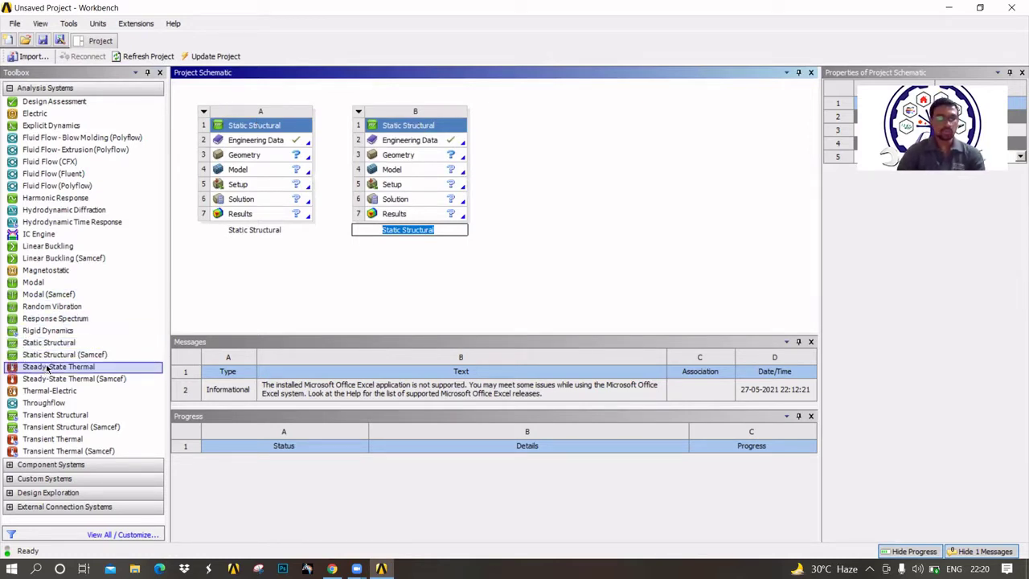
pyautogui.moveTo(47, 368); pyautogui.dragTo(533, 154)
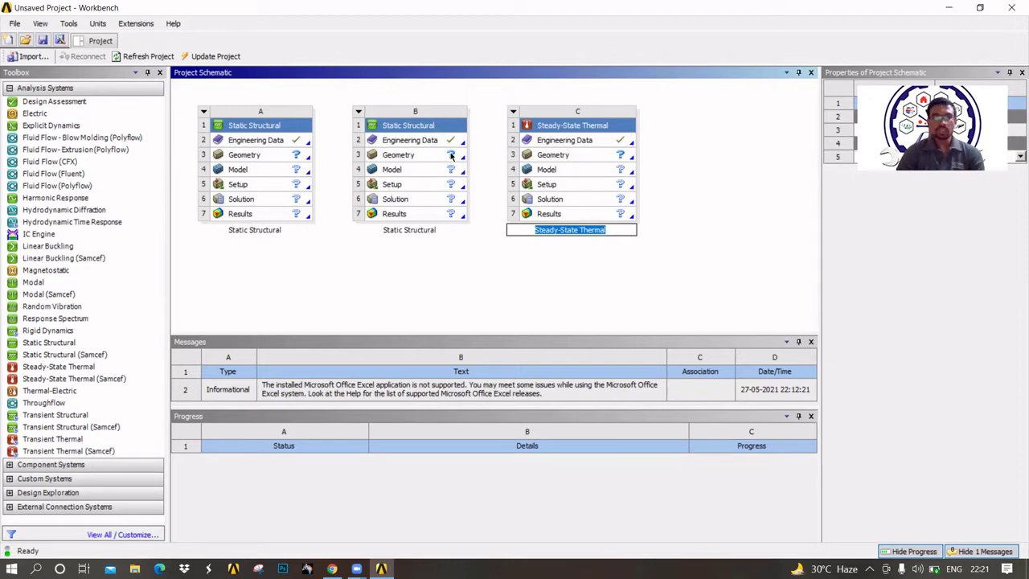
pyautogui.moveTo(452, 156); pyautogui.dragTo(540, 169)
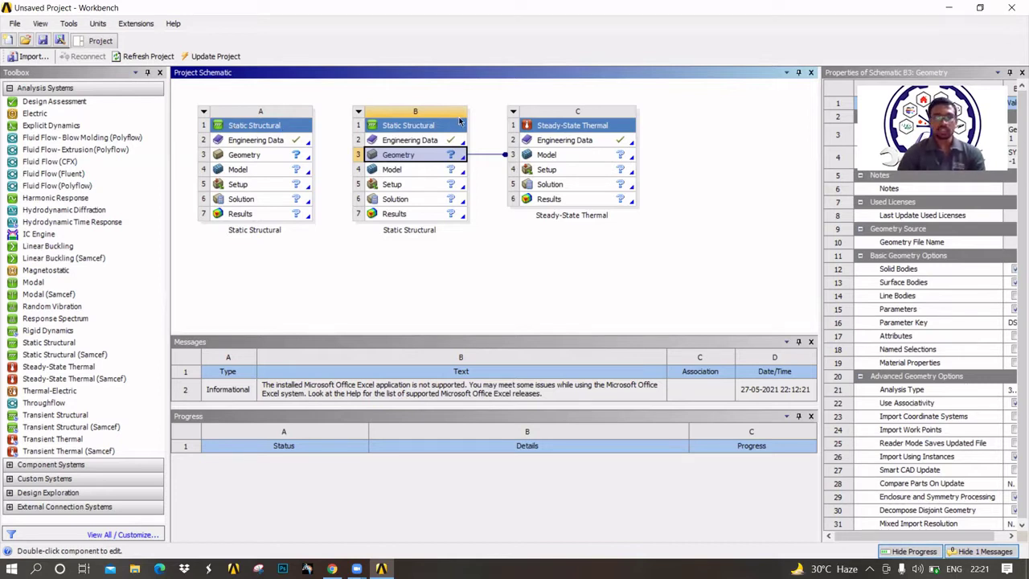
pyautogui.click(275, 156)
pyautogui.rightClick(275, 156)
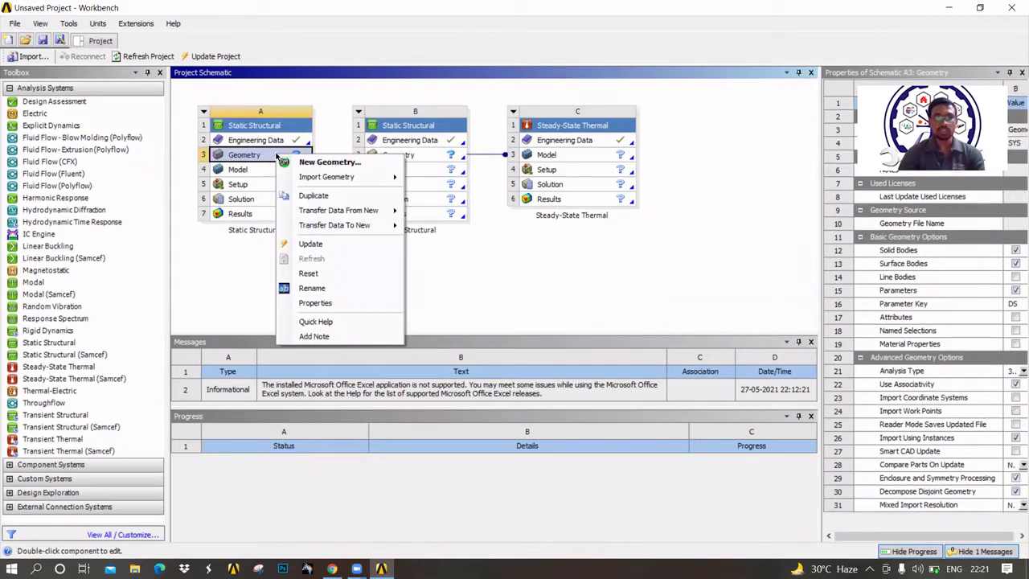
pyautogui.moveTo(335, 184)
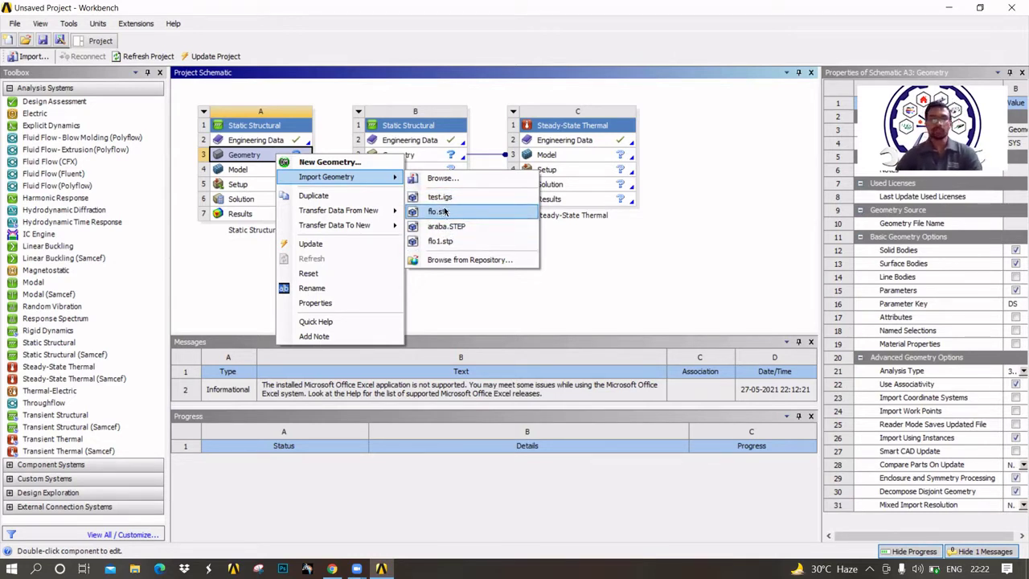
pyautogui.click(324, 100)
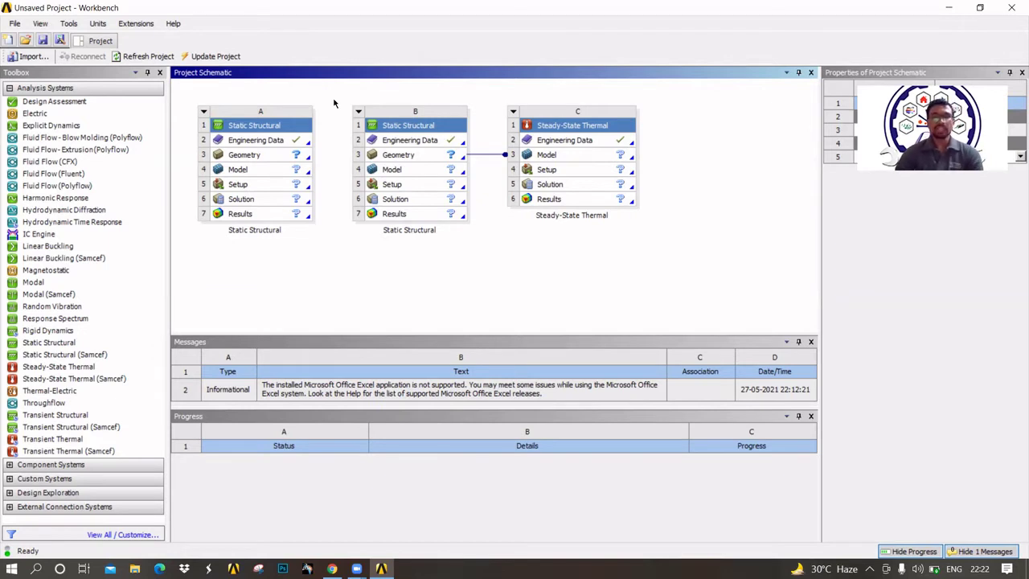
# Import test.igs from the CATIA folder as the geometry of the first Static Structural system
pyautogui.rightClick(299, 155)
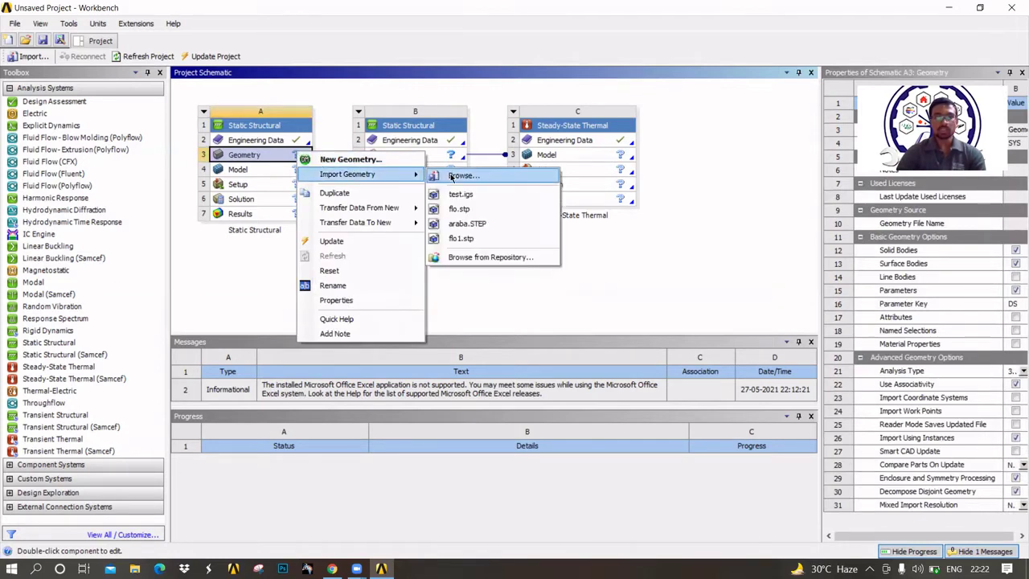
pyautogui.click(450, 175)
pyautogui.scroll(-5, 254, 204)
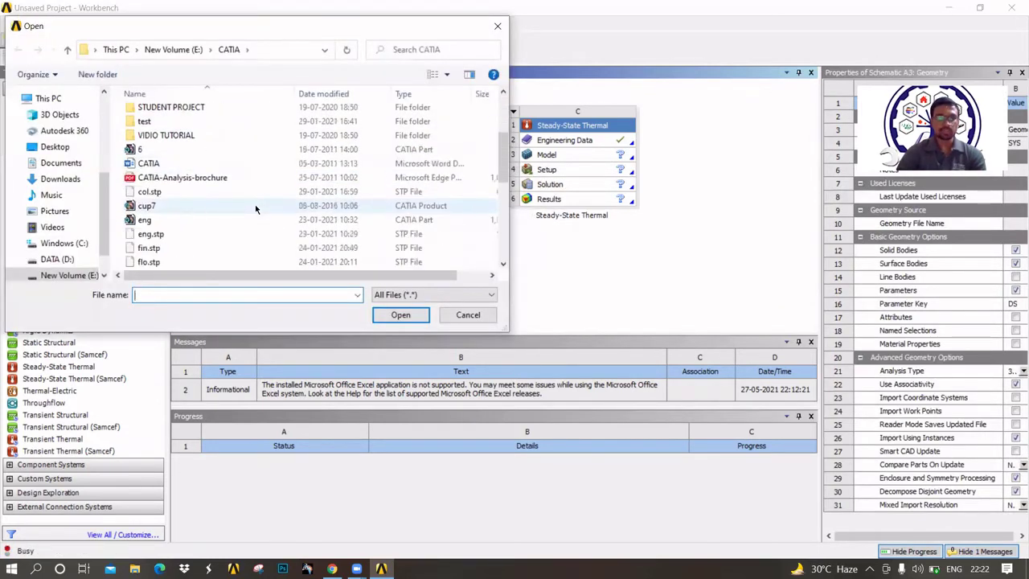
pyautogui.scroll(-3, 254, 204)
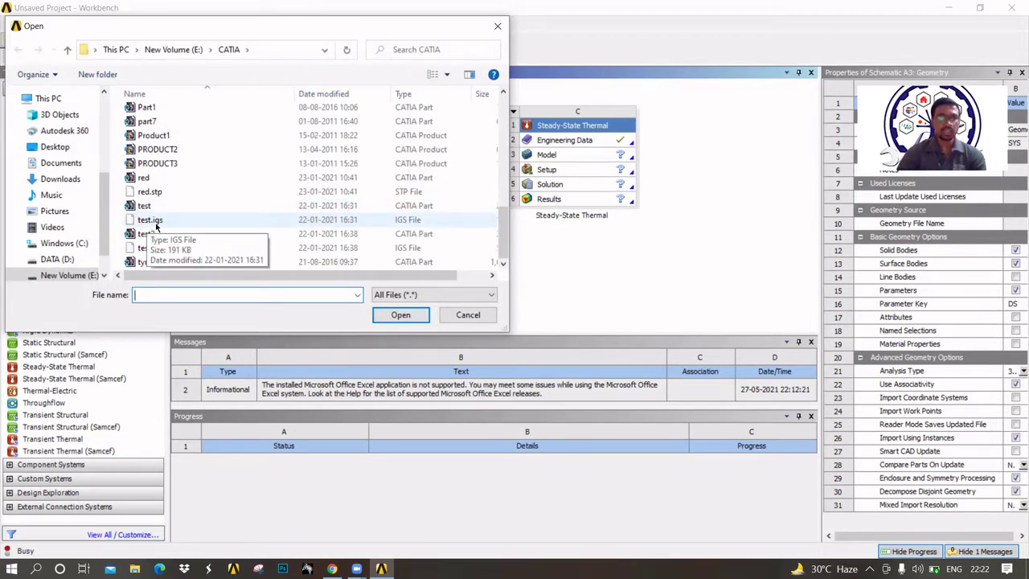
pyautogui.click(166, 221)
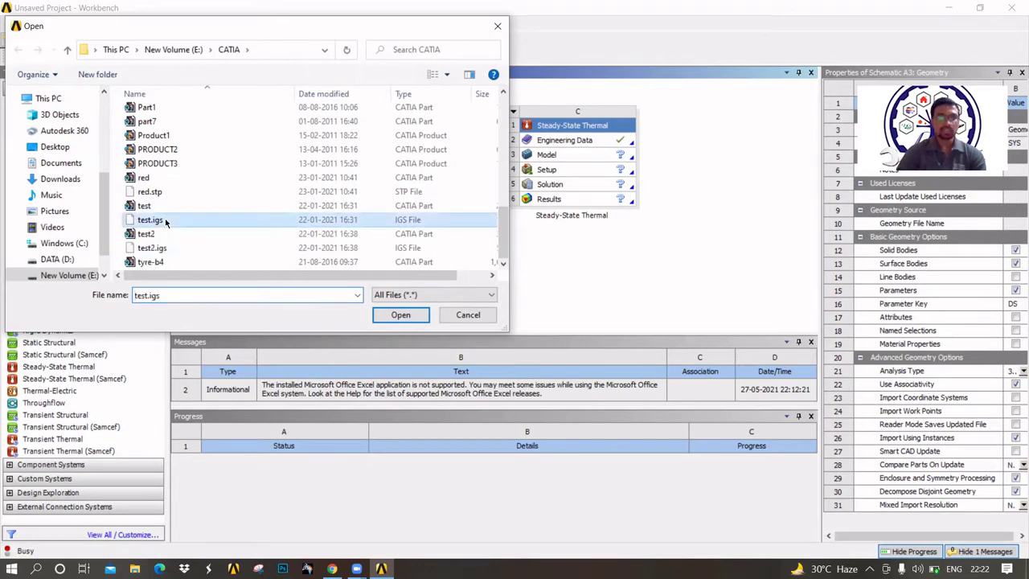
pyautogui.click(400, 314)
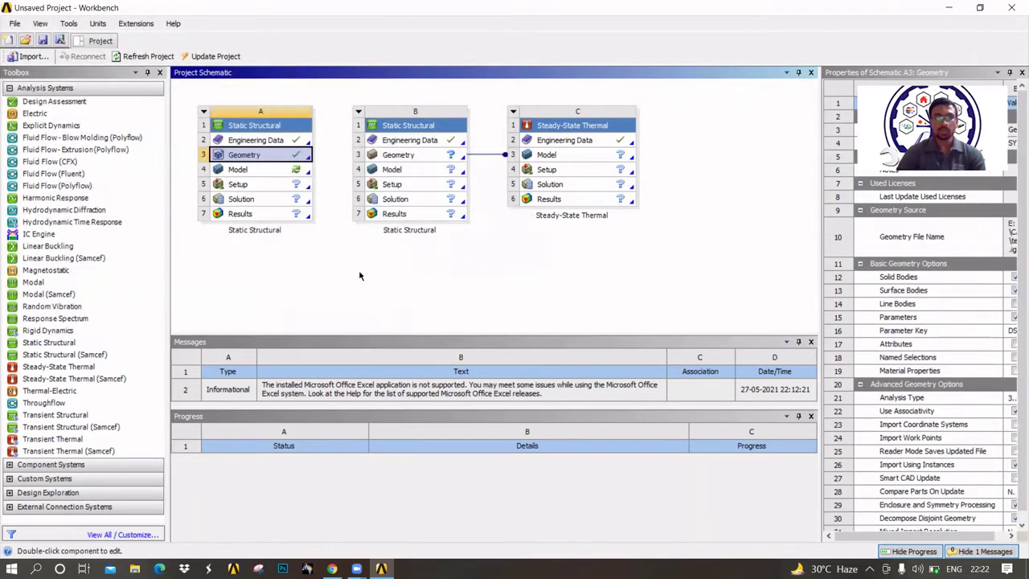
# Open the first system's geometry in DesignModeler and generate the import on the XYPlane with the operation Add Material
pyautogui.doubleClick(262, 157)
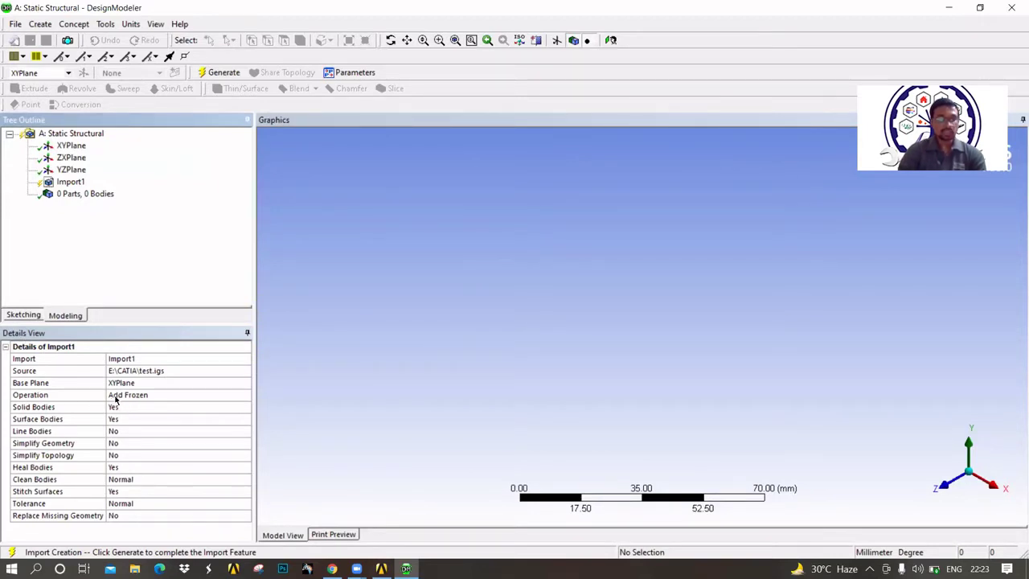
pyautogui.click(146, 395)
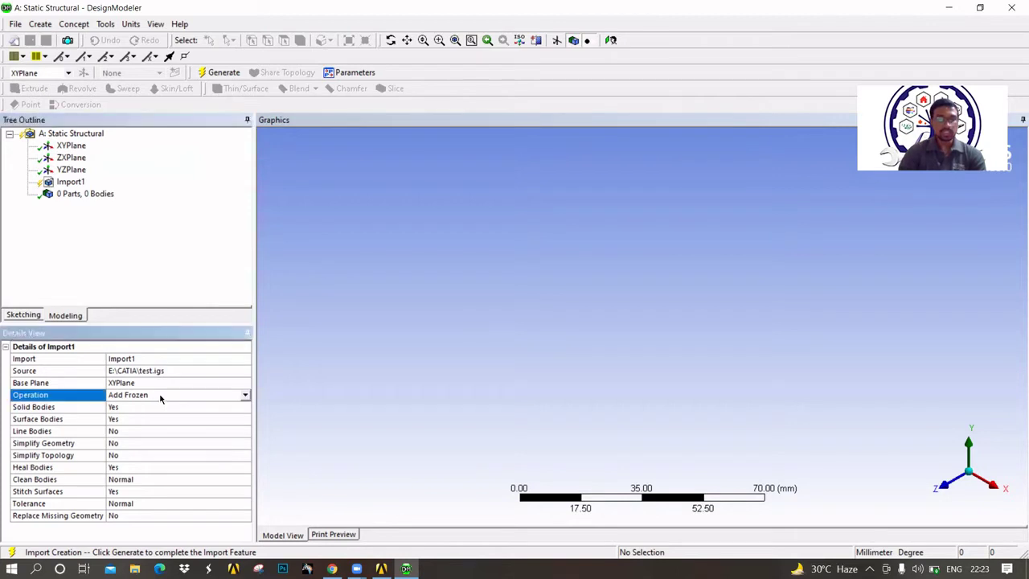
pyautogui.click(245, 394)
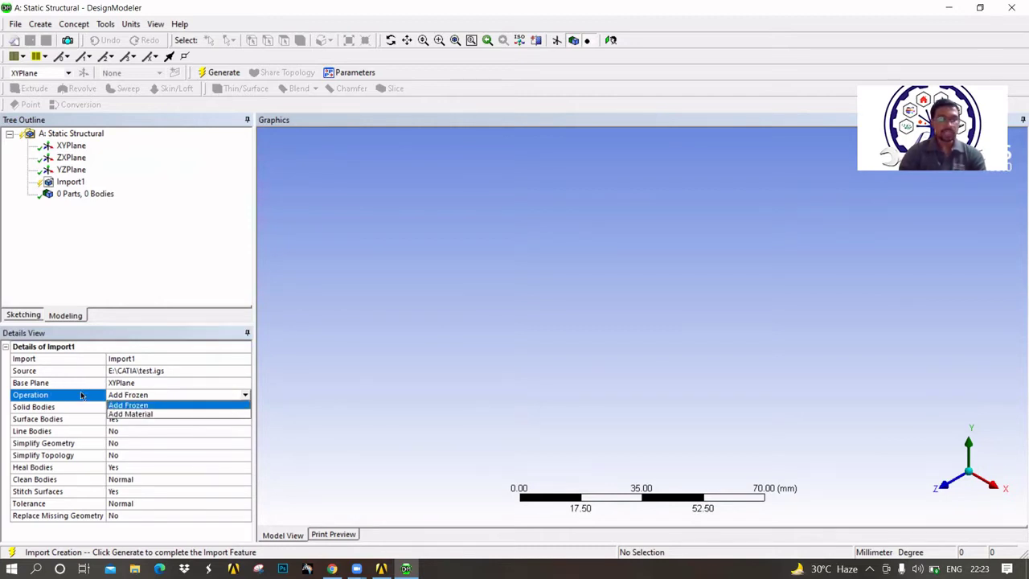
pyautogui.click(129, 385)
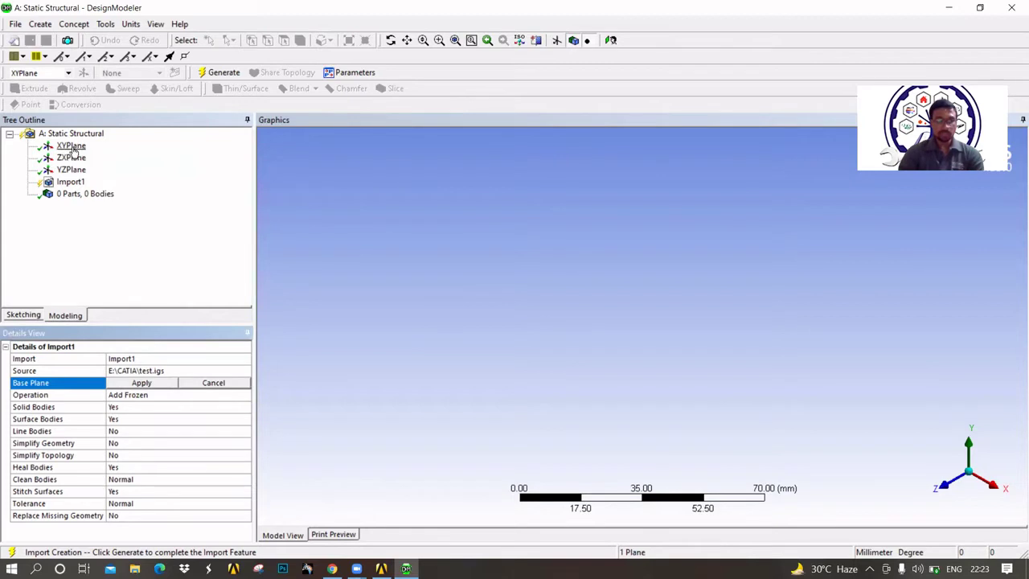
pyautogui.click(138, 397)
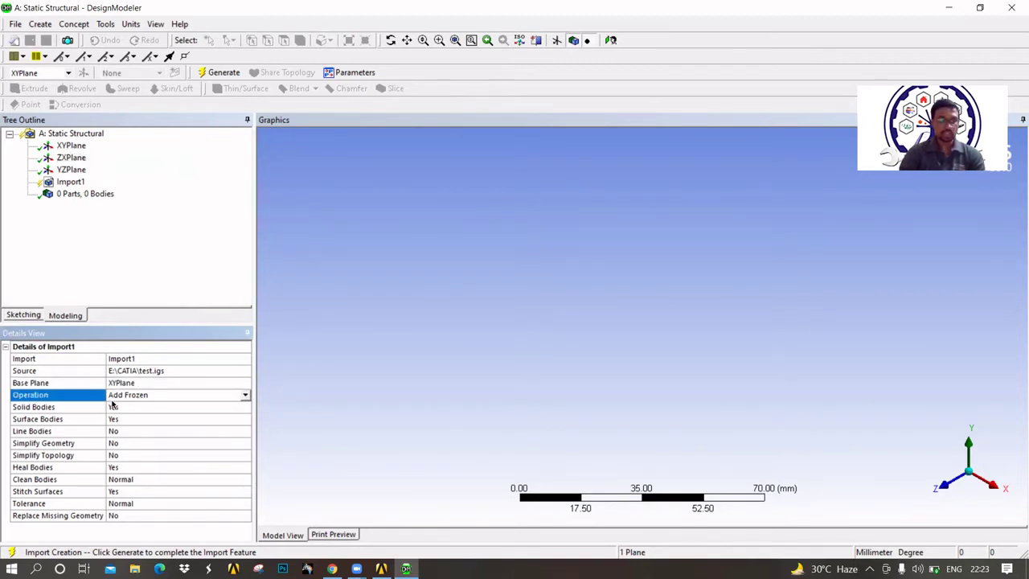
pyautogui.click(244, 395)
pyautogui.click(219, 414)
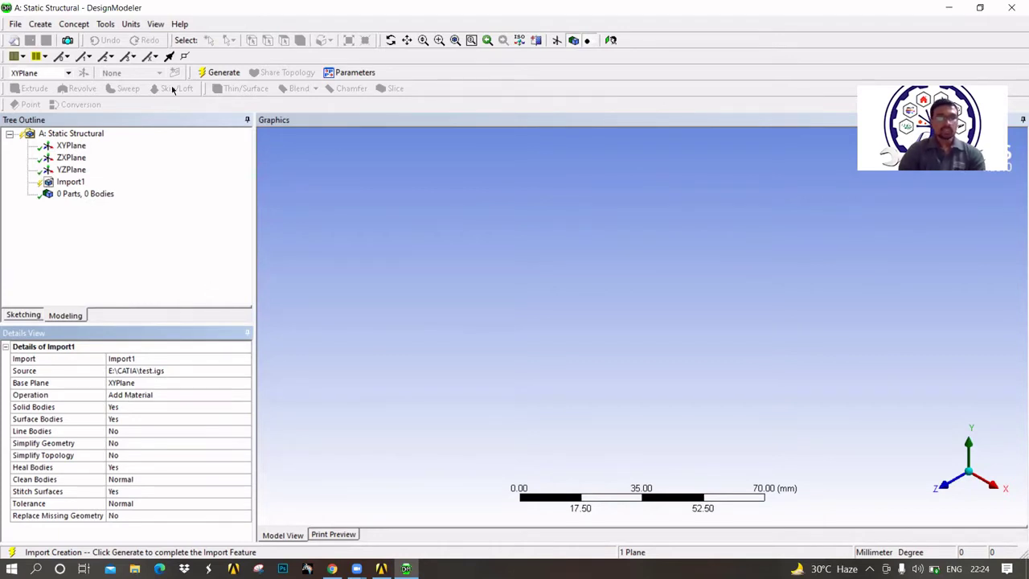
pyautogui.click(214, 77)
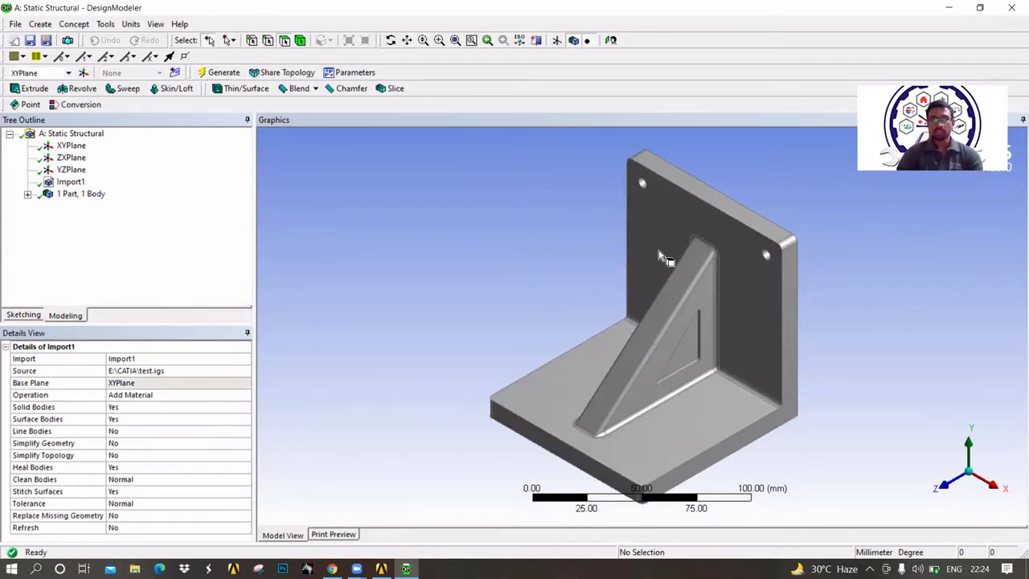
pyautogui.moveTo(520, 339); pyautogui.dragTo(796, 343, button='middle')
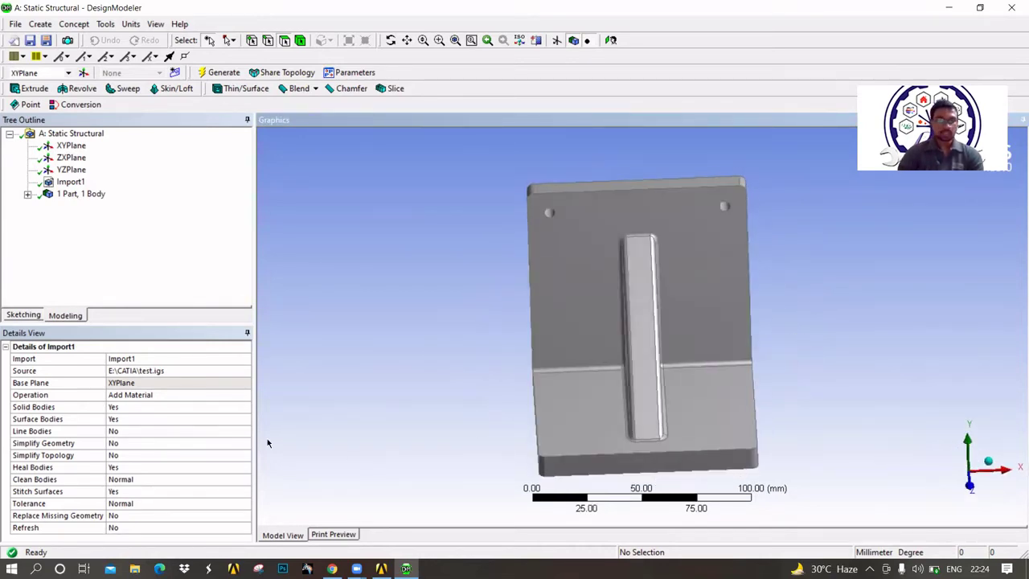
# Change the import's operation to Add Frozen, regenerate it and inspect the bracket from several angles
pyautogui.click(119, 396)
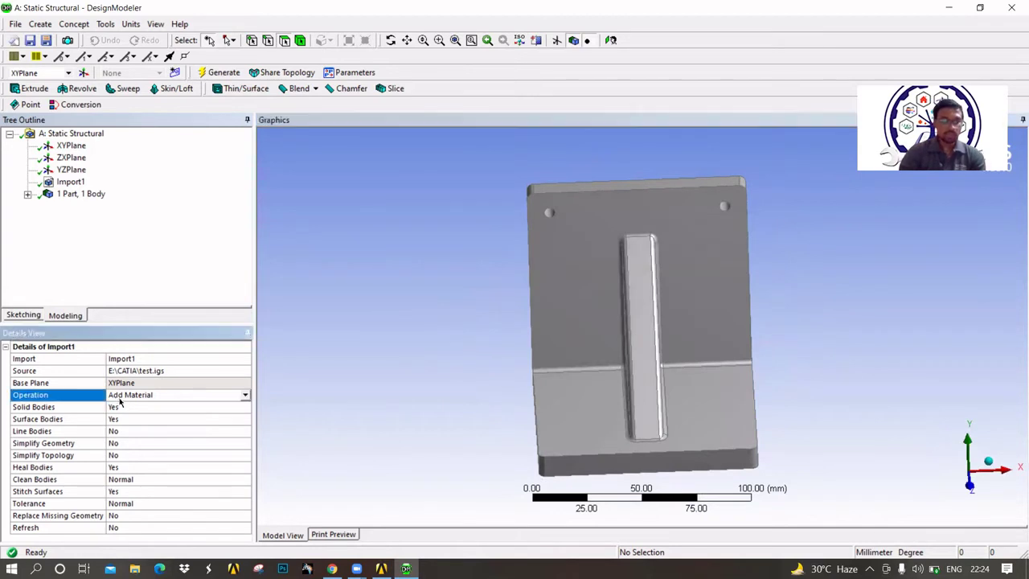
pyautogui.click(244, 395)
pyautogui.click(232, 400)
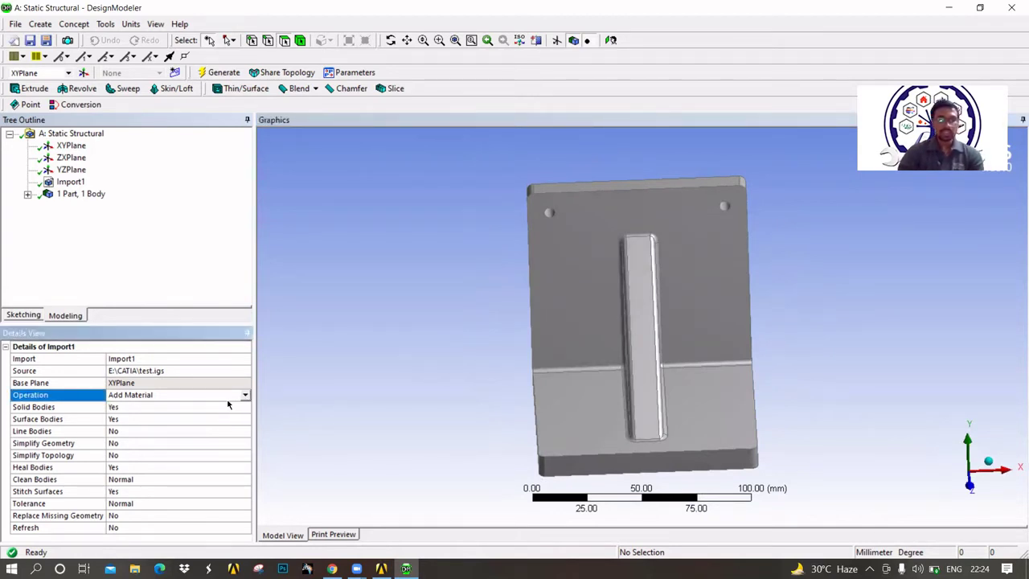
pyautogui.click(246, 397)
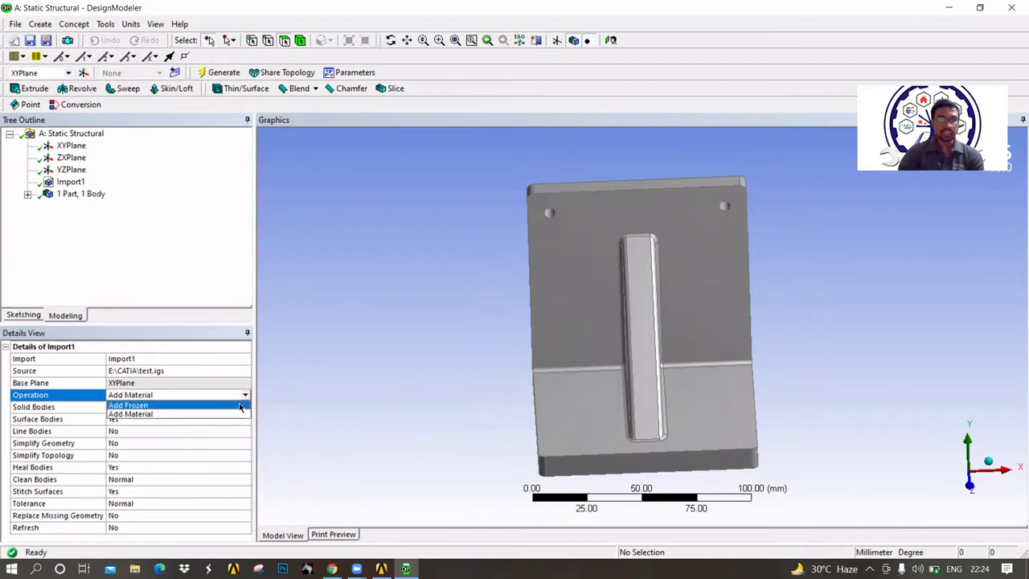
pyautogui.click(239, 407)
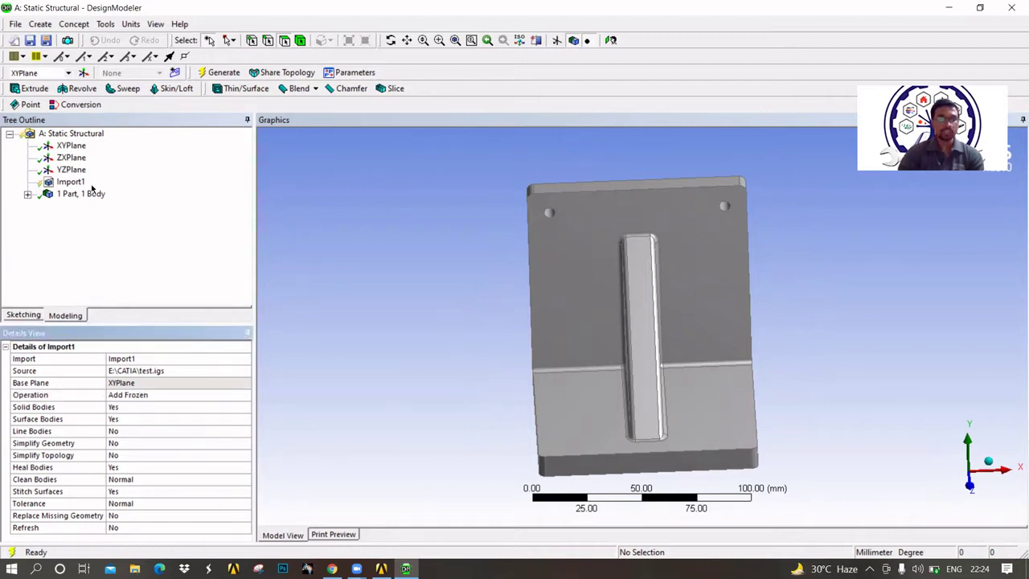
pyautogui.click(212, 72)
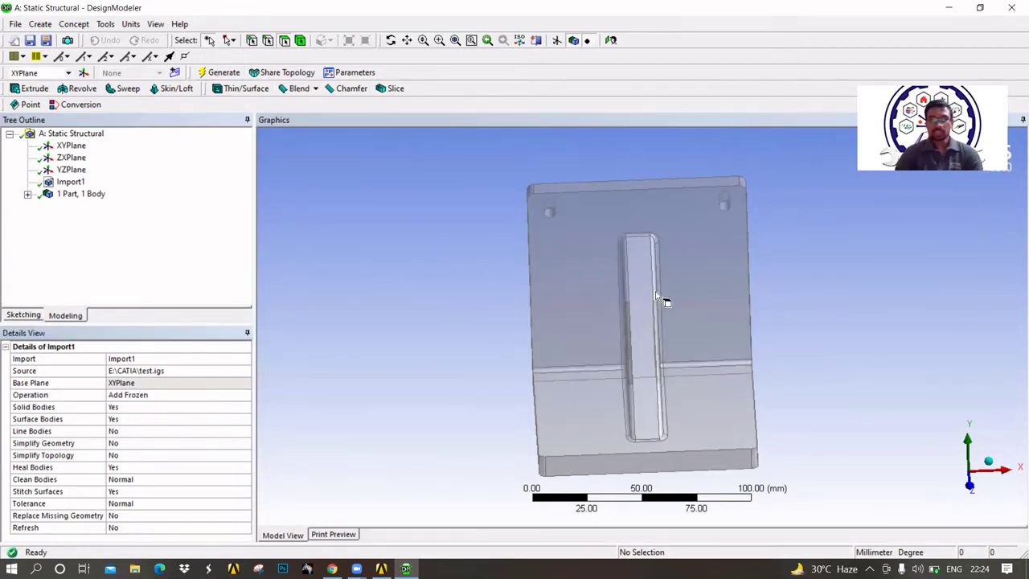
pyautogui.moveTo(678, 306); pyautogui.dragTo(489, 368, button='middle')
pyautogui.moveTo(716, 307); pyautogui.dragTo(748, 350, button='middle')
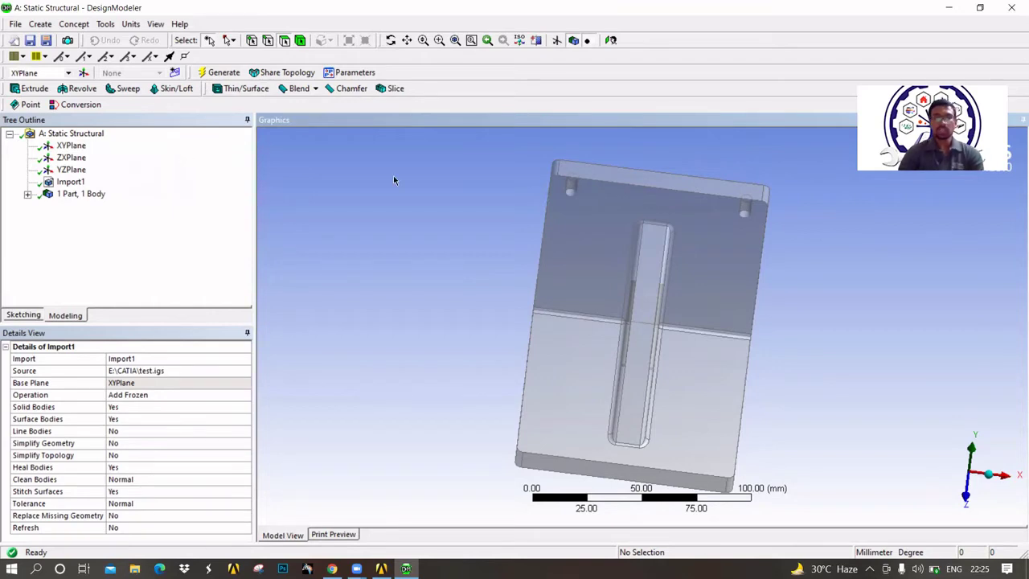
pyautogui.moveTo(751, 349); pyautogui.dragTo(673, 386, button='middle')
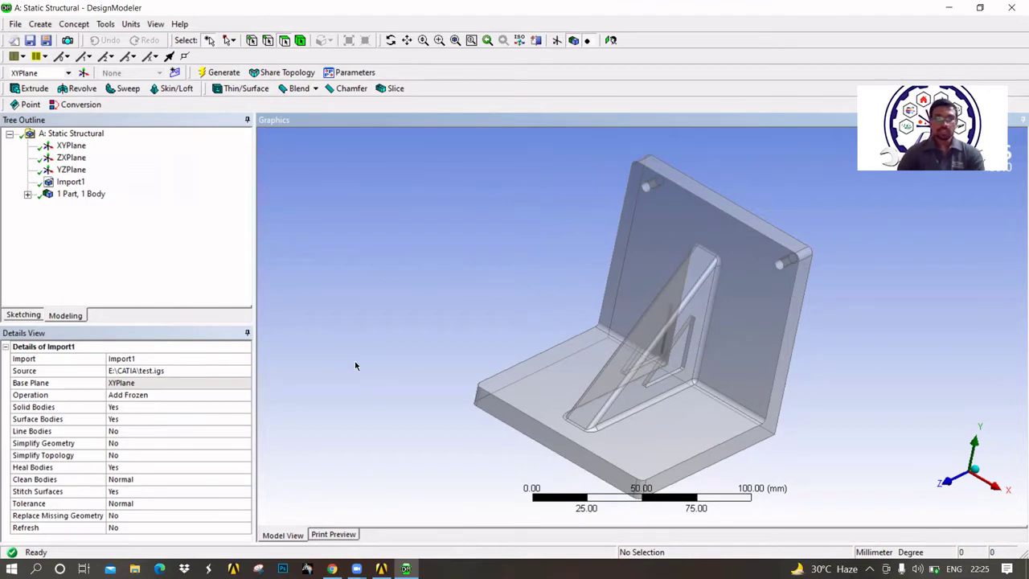
# Switch to Workbench and open the first Static Structural system's Model in Mechanical
pyautogui.click(381, 568)
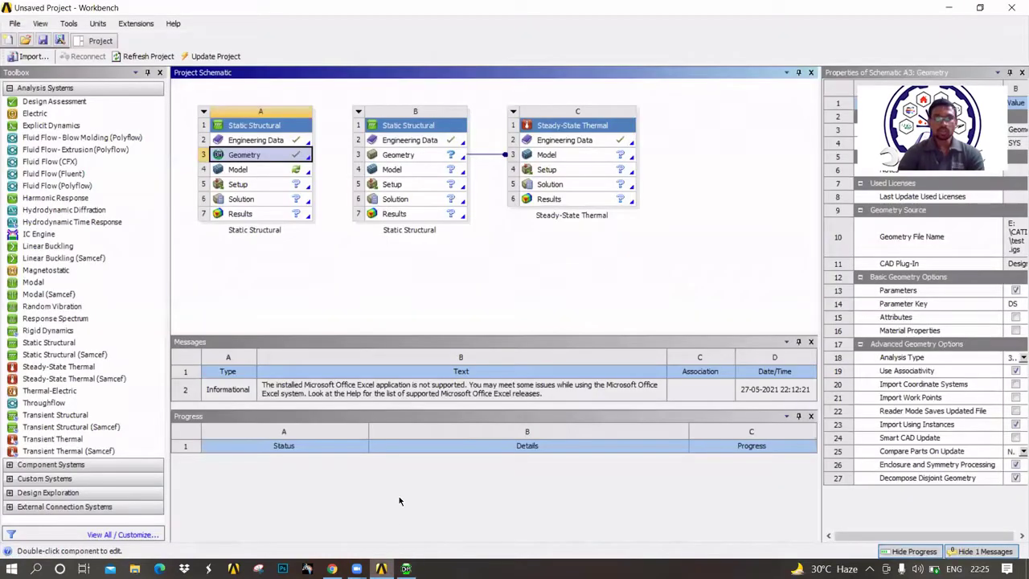
pyautogui.doubleClick(256, 170)
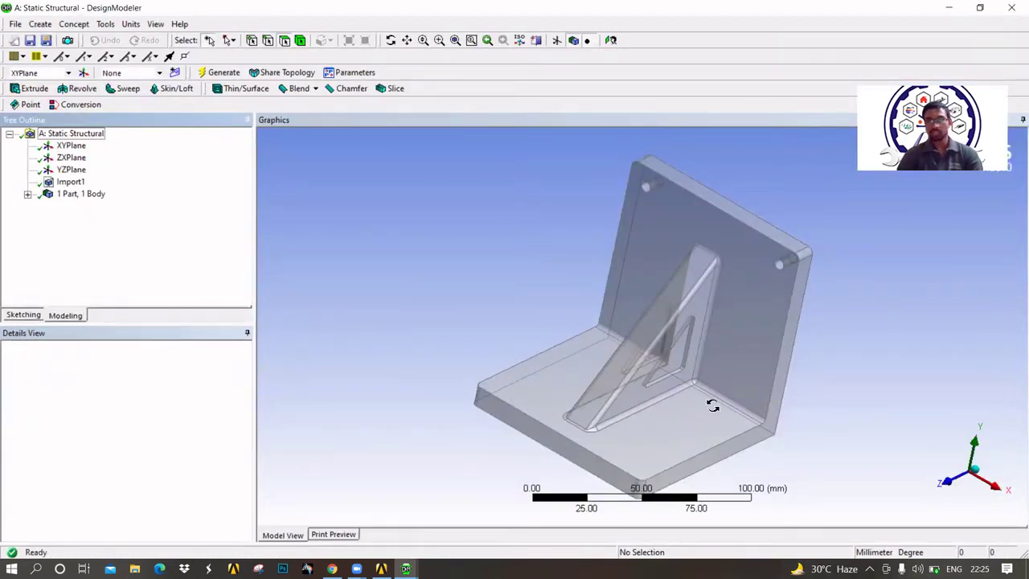
pyautogui.moveTo(712, 405); pyautogui.dragTo(816, 420, button='middle')
pyautogui.moveTo(724, 363); pyautogui.dragTo(549, 414, button='middle')
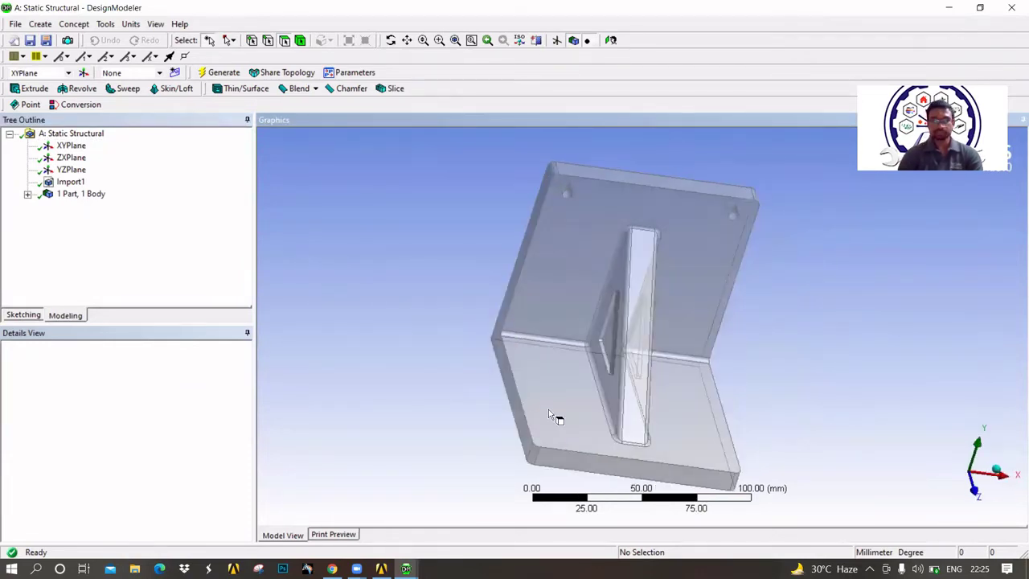
pyautogui.moveTo(406, 569)
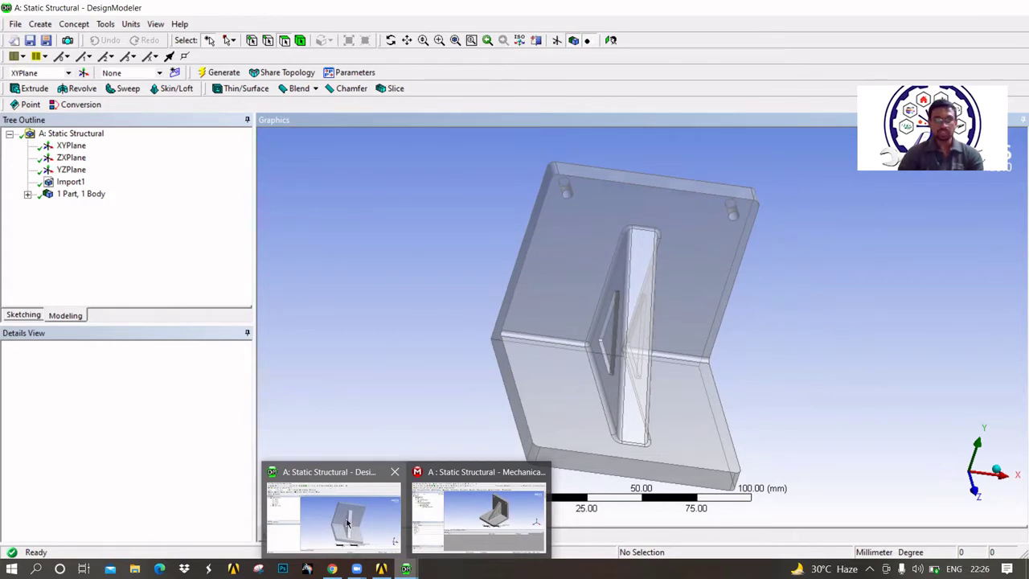
pyautogui.moveTo(474, 500)
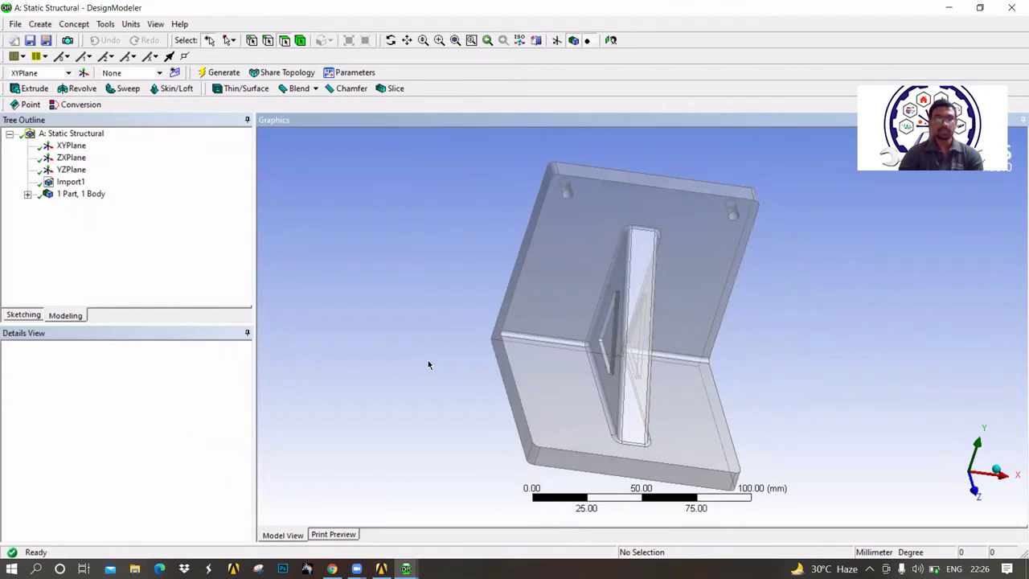
pyautogui.click(476, 512)
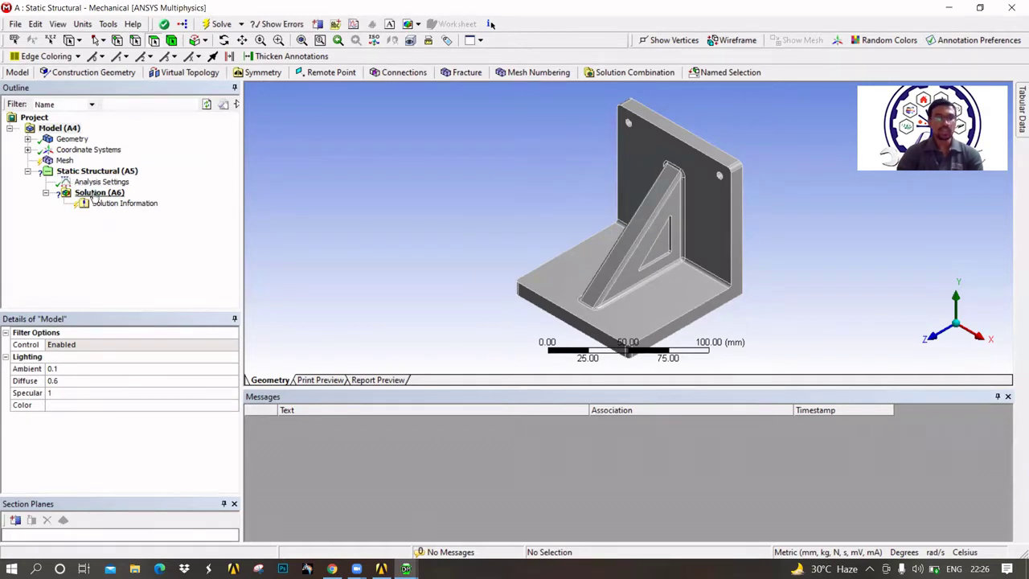
# Review the first Static Structural system's cells in the Workbench project schematic and return to Mechanical
pyautogui.click(381, 569)
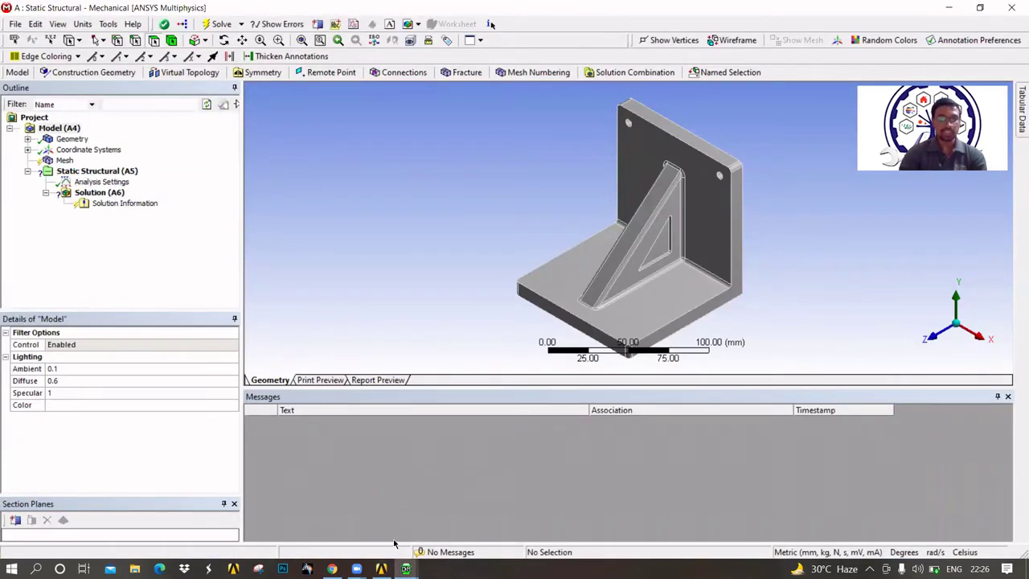
pyautogui.click(381, 568)
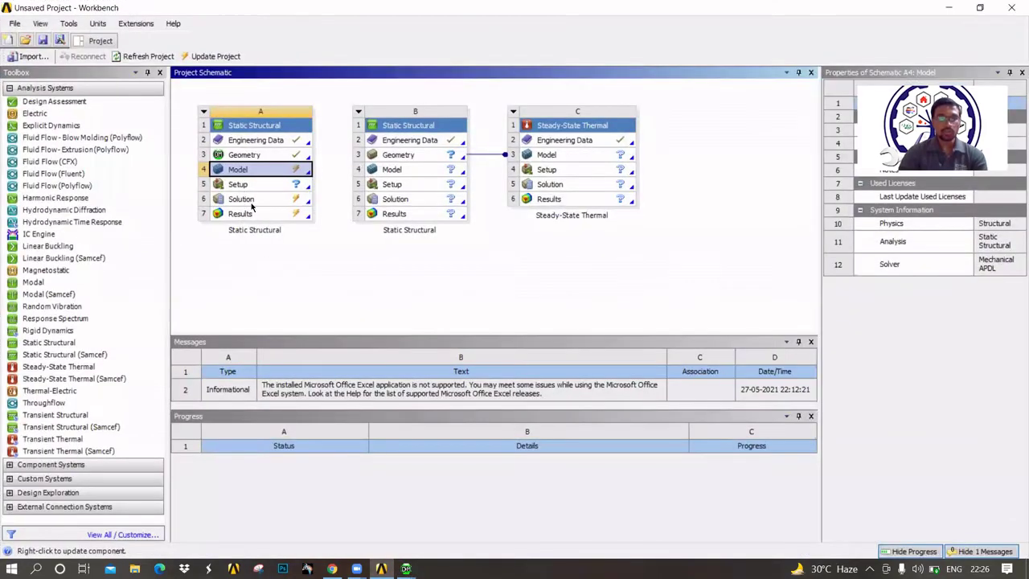
pyautogui.click(406, 569)
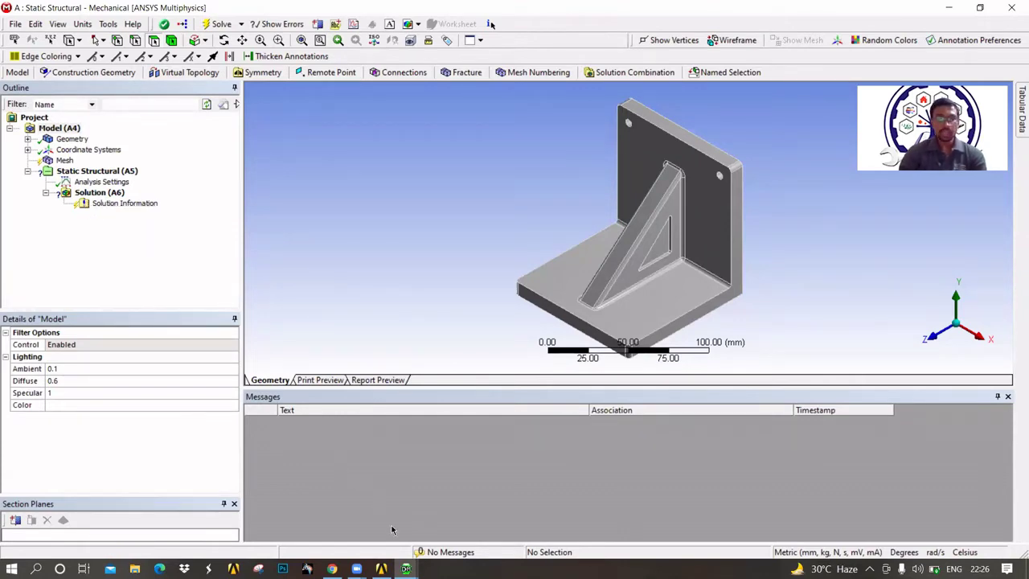
# Check the project schematic in Workbench once more and switch back to the Mechanical window
pyautogui.click(381, 568)
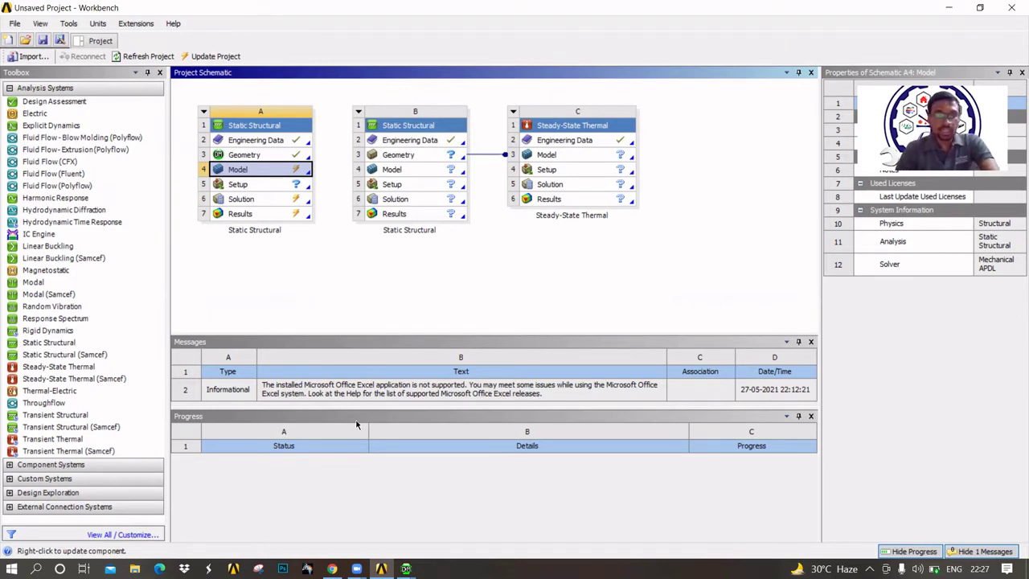
pyautogui.moveTo(406, 569)
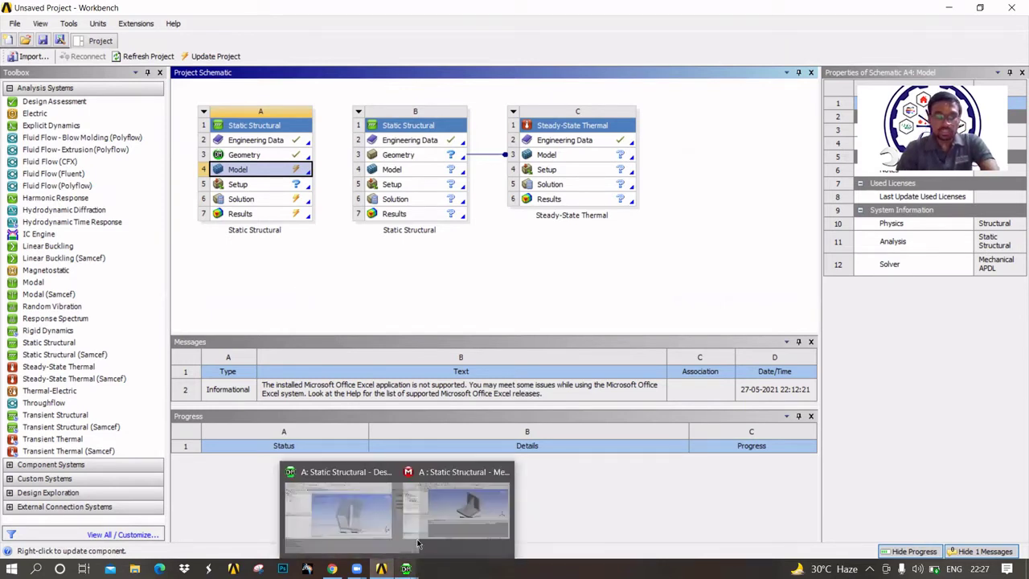
pyautogui.click(430, 535)
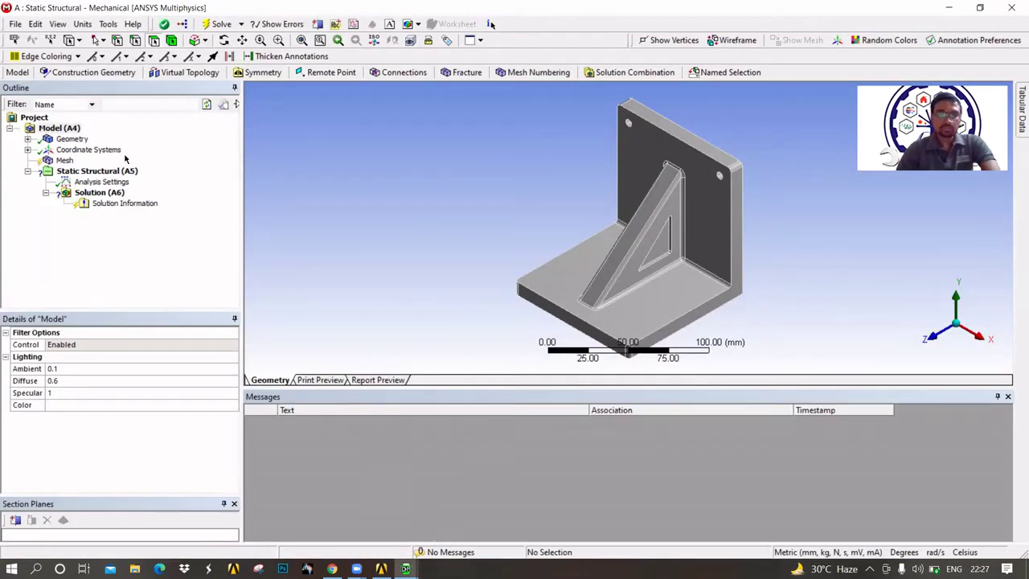
# Suppress the PartBody under Geometry and unsuppress it again
pyautogui.click(26, 140)
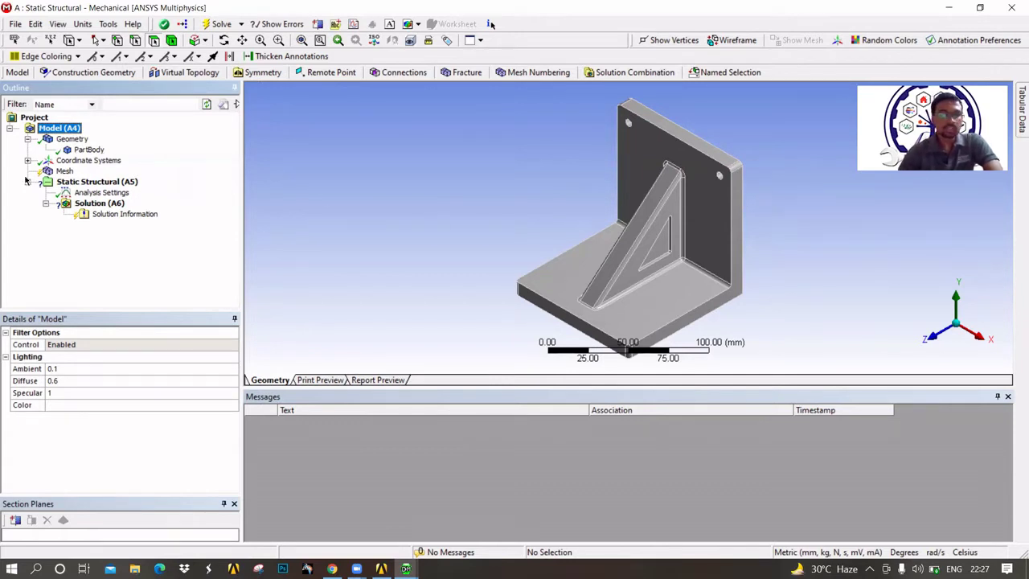
pyautogui.rightClick(84, 154)
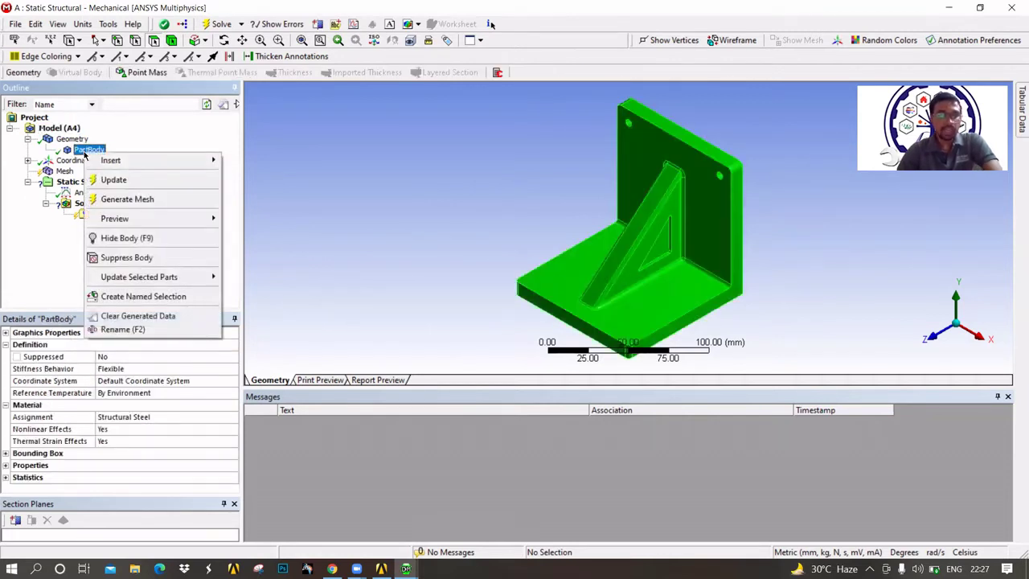
pyautogui.click(120, 258)
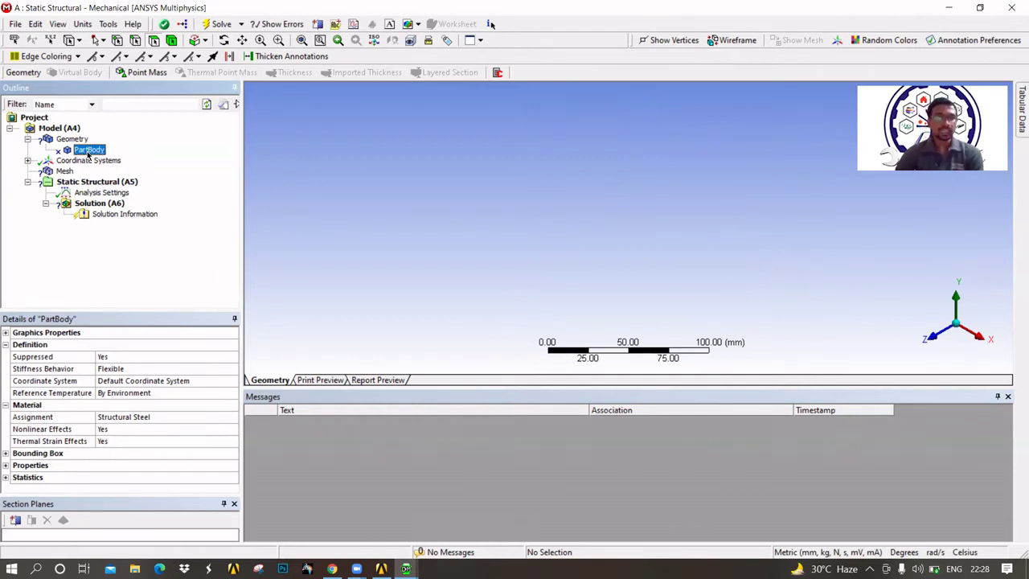
pyautogui.rightClick(88, 152)
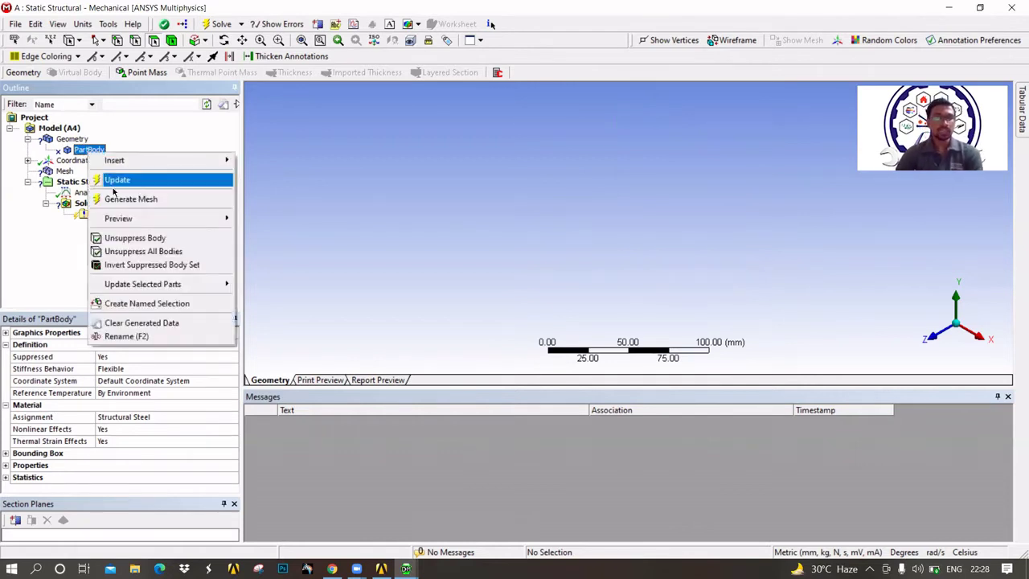
pyautogui.click(129, 238)
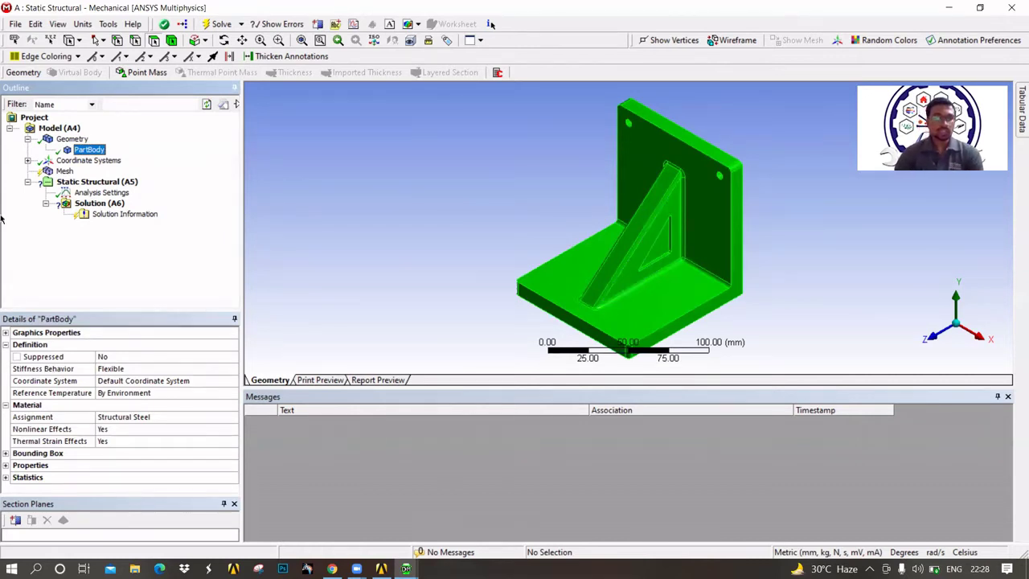
# Examine the Coordinate Systems entry and view the bracket along the X, Z and Y axes and isometrically
pyautogui.click(28, 160)
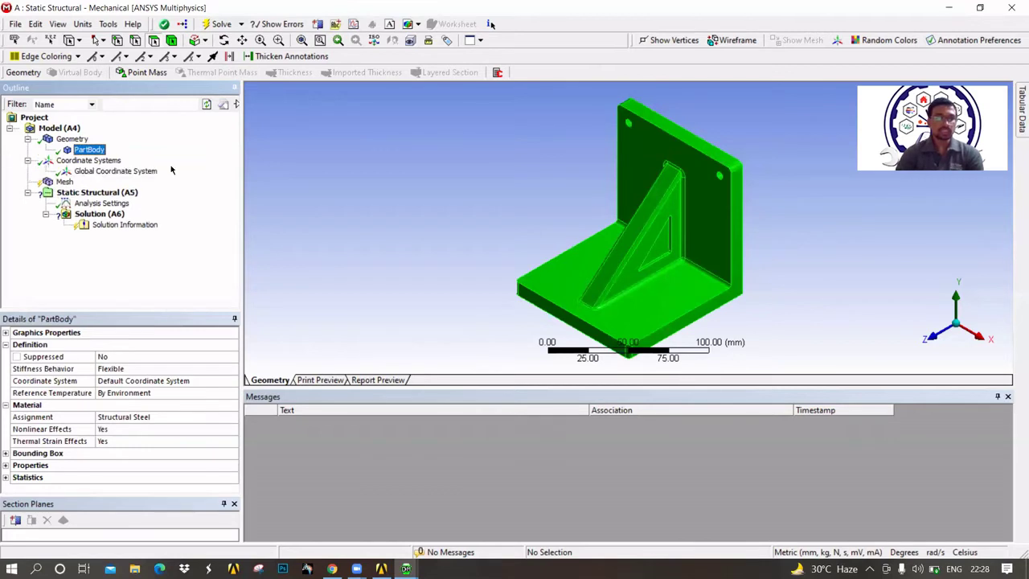
pyautogui.click(28, 160)
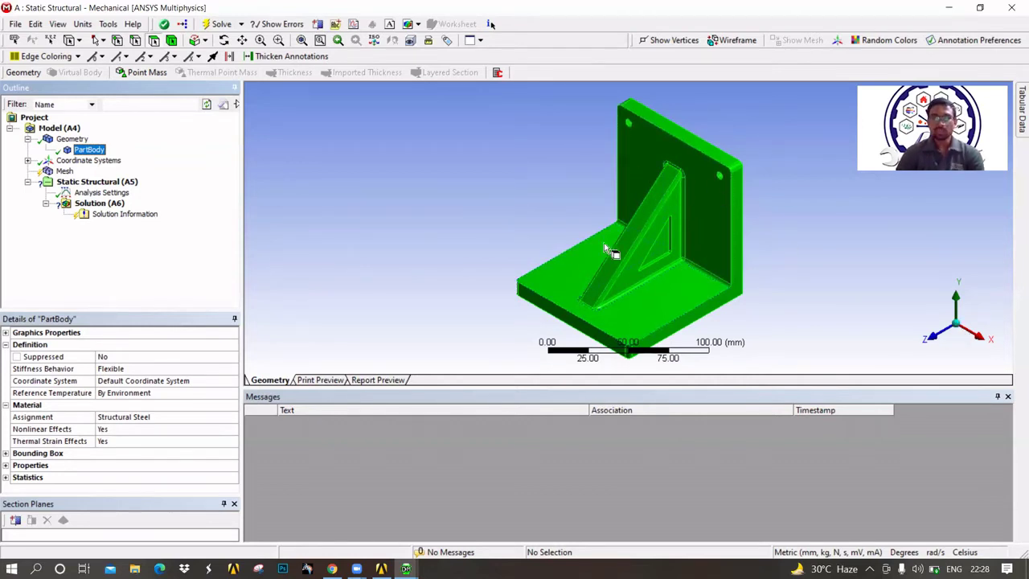
pyautogui.click(983, 337)
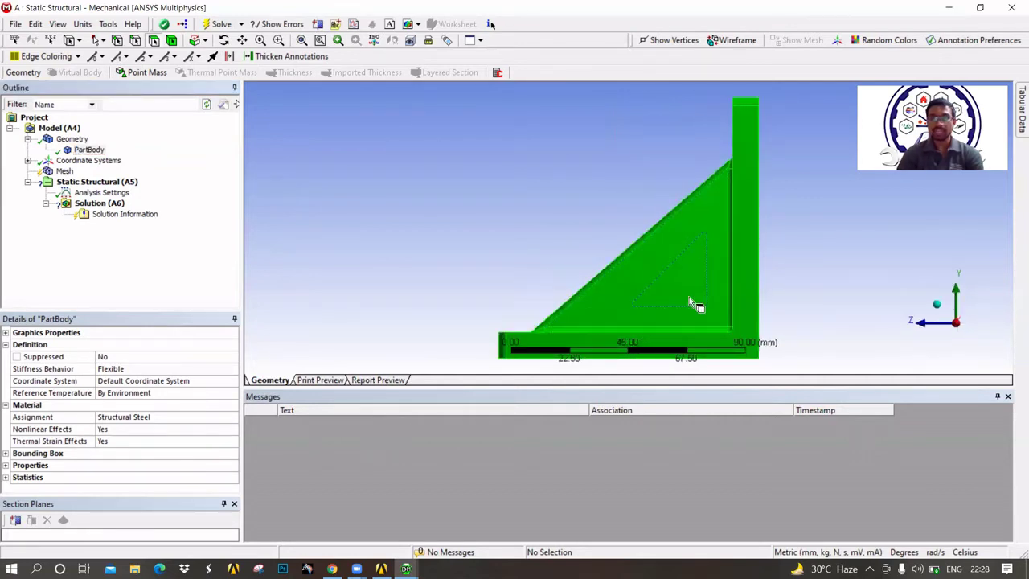
pyautogui.click(926, 328)
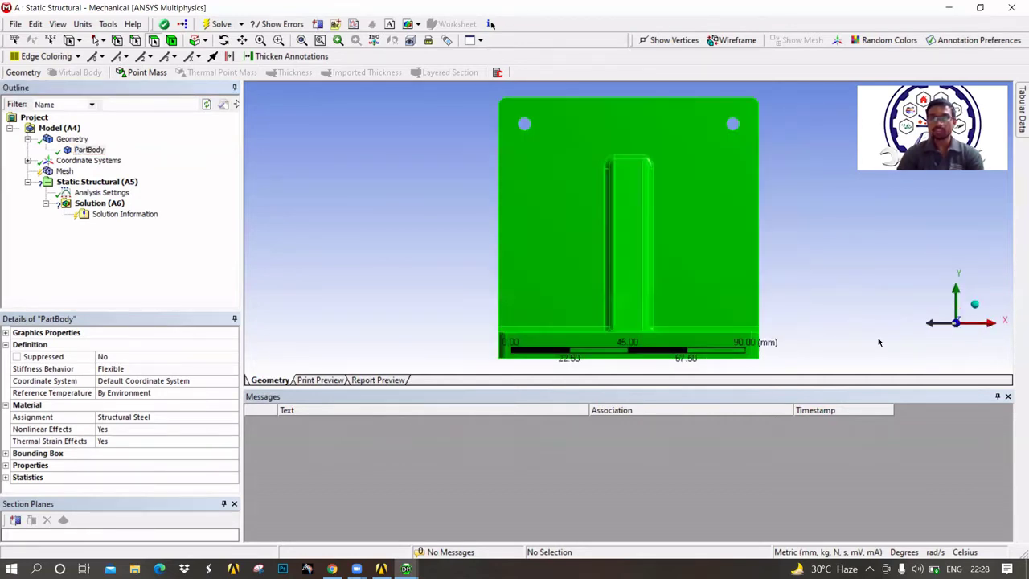
pyautogui.click(953, 291)
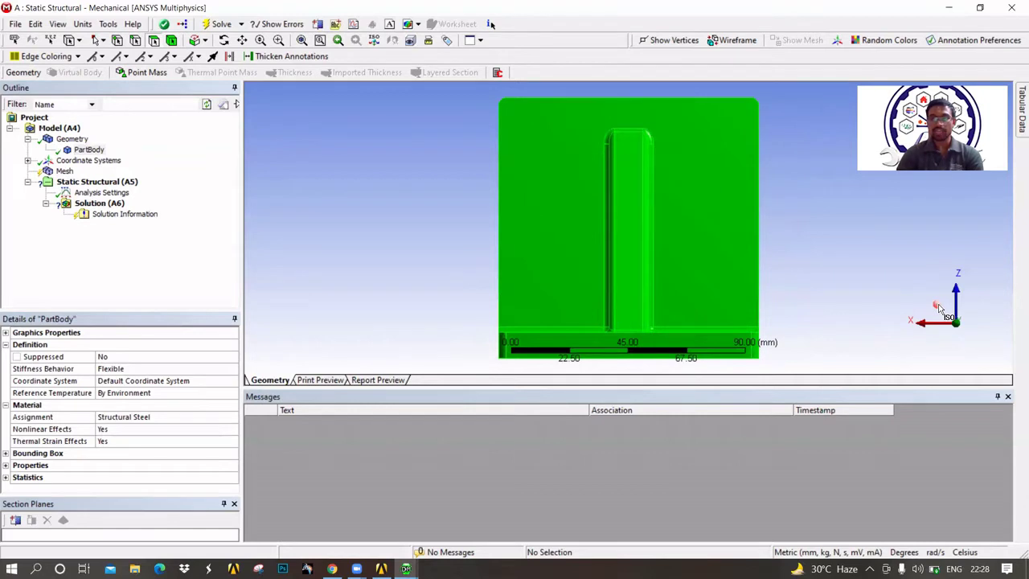
pyautogui.click(939, 308)
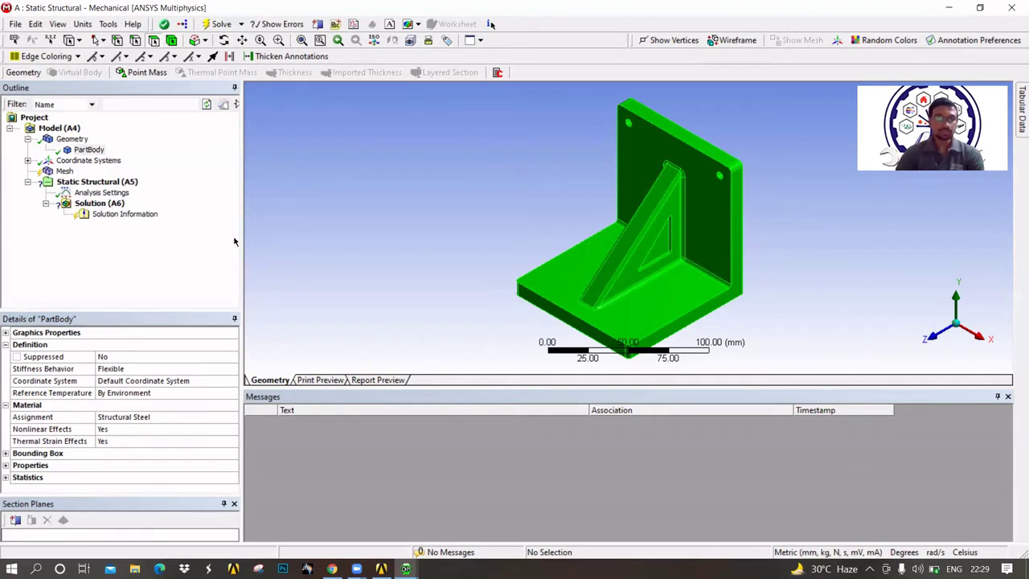
# Generate the bracket's mesh with the default mesh settings
pyautogui.click(64, 172)
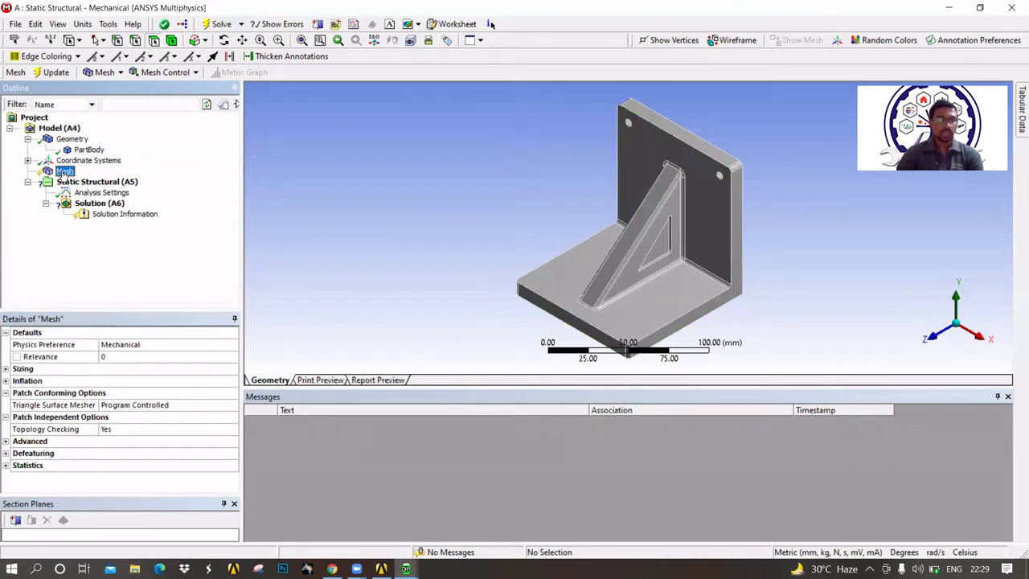
pyautogui.rightClick(63, 173)
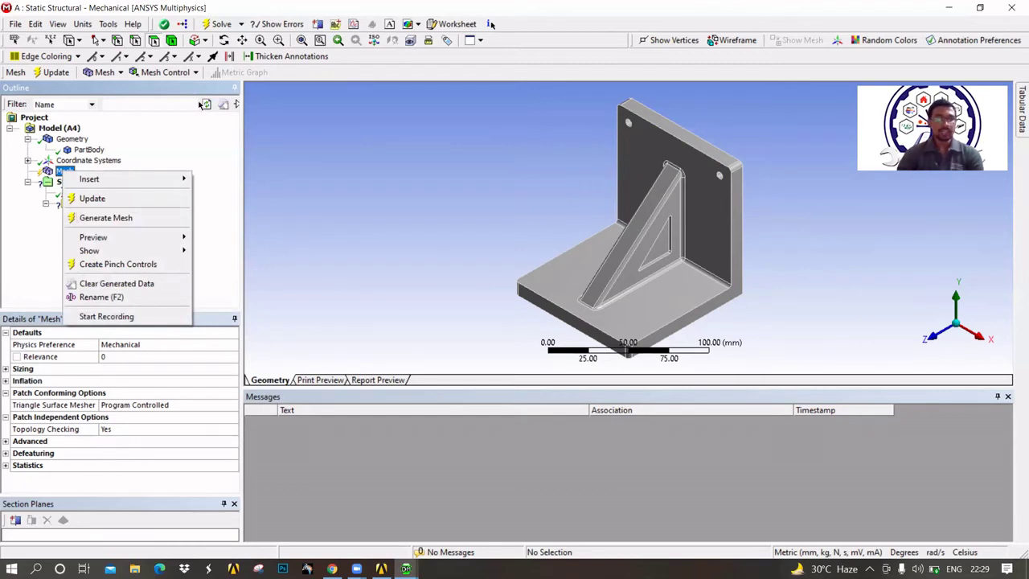
pyautogui.click(188, 138)
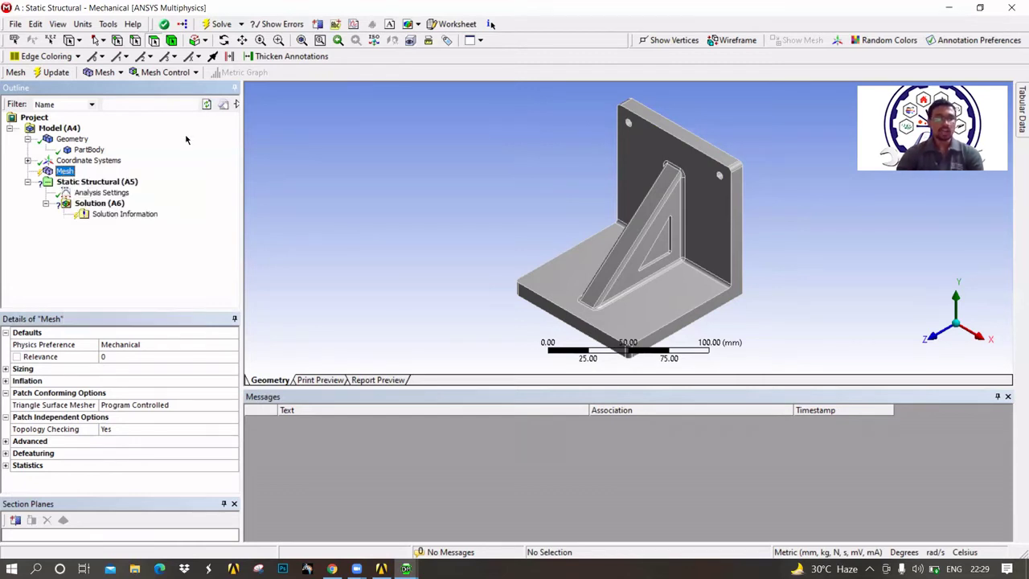
pyautogui.click(111, 74)
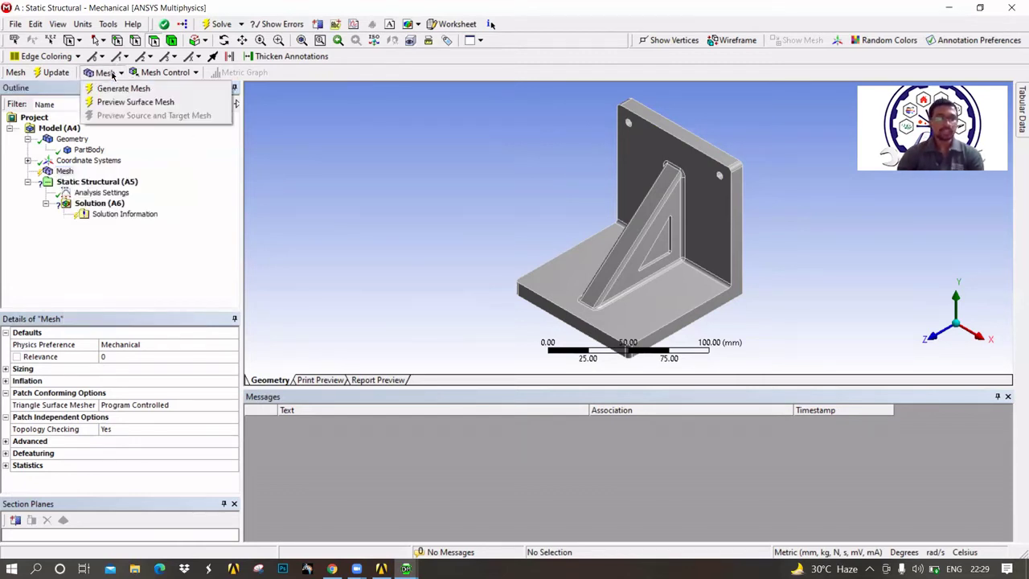
pyautogui.click(115, 90)
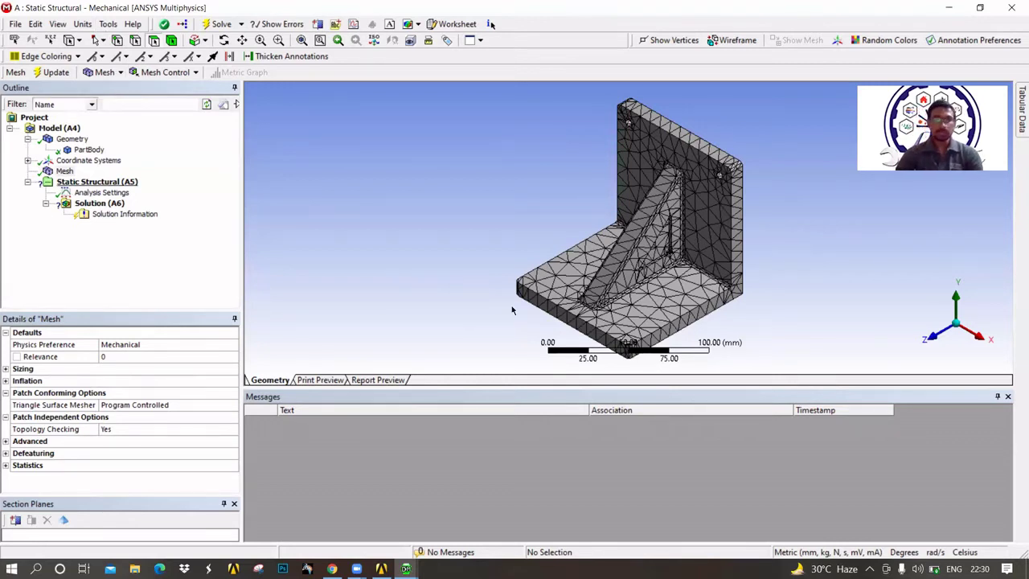
# Cut the meshed bracket with a new section plane running diagonally across it
pyautogui.moveTo(485, 315); pyautogui.dragTo(639, 233, button='middle')
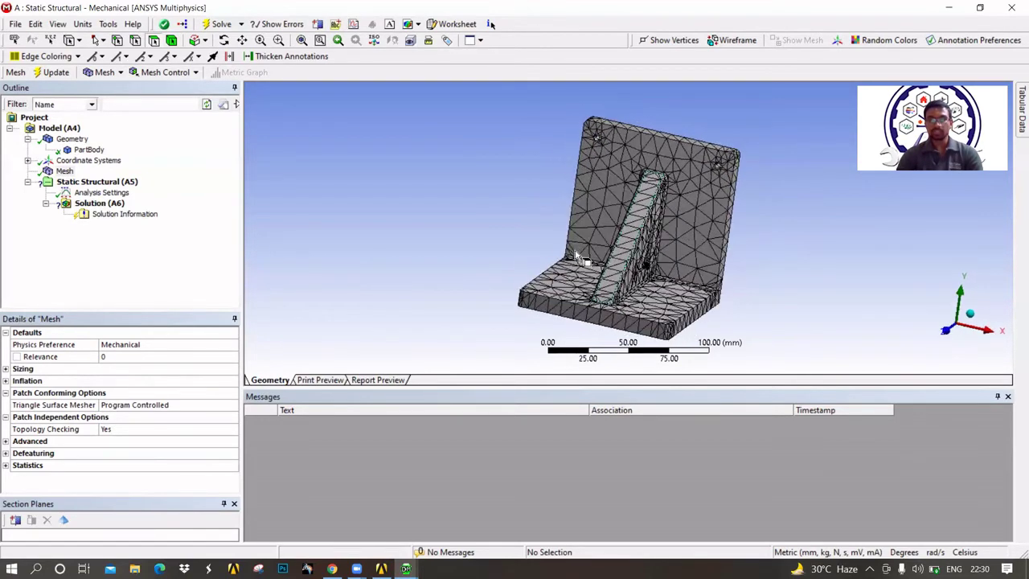
pyautogui.click(15, 519)
pyautogui.moveTo(781, 126); pyautogui.dragTo(474, 322)
pyautogui.moveTo(698, 214); pyautogui.dragTo(629, 193, button='middle')
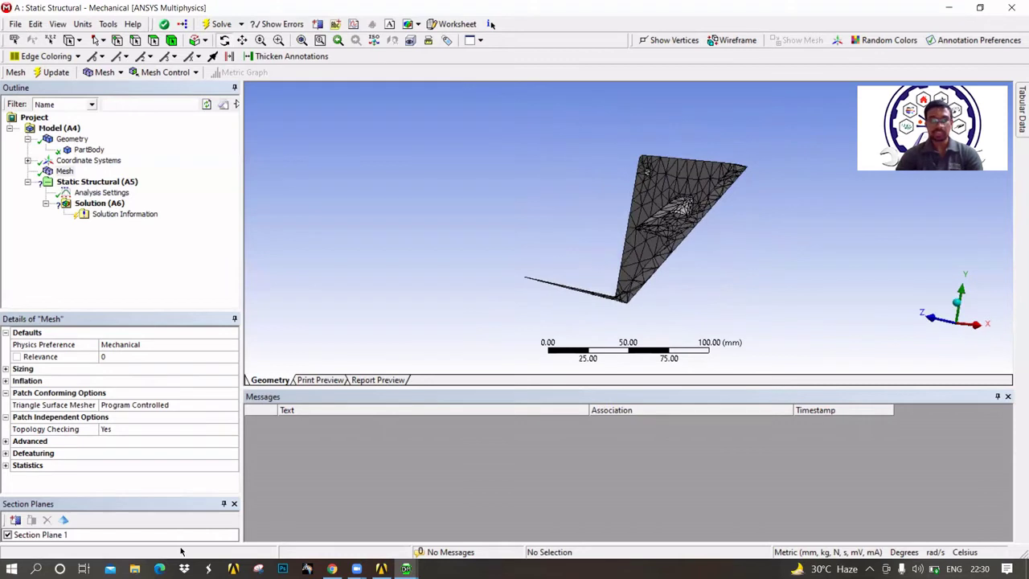
# Show whole elements along the section cut to examine the mesh inside, and turn off Section Plane 1
pyautogui.click(65, 520)
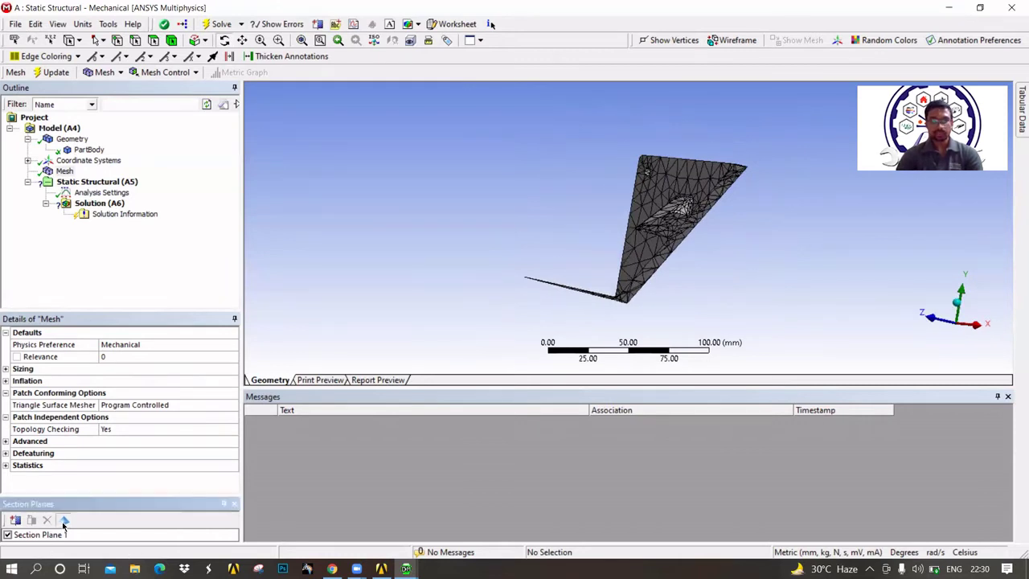
pyautogui.moveTo(740, 249); pyautogui.dragTo(798, 234, button='middle')
pyautogui.scroll(5, 684, 243)
pyautogui.moveTo(659, 229); pyautogui.dragTo(640, 212)
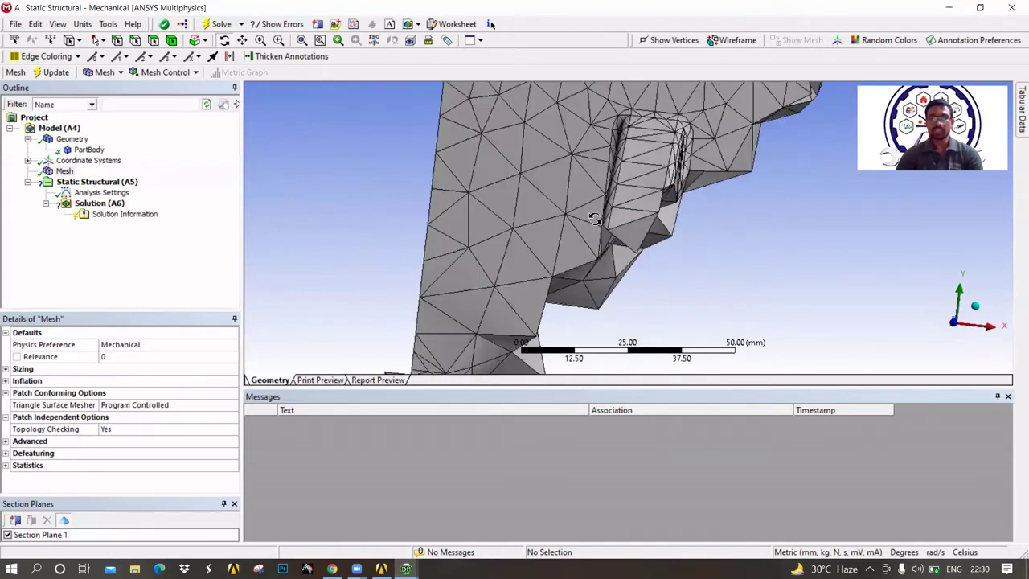
pyautogui.scroll(-5, 591, 224)
pyautogui.scroll(-1, 588, 224)
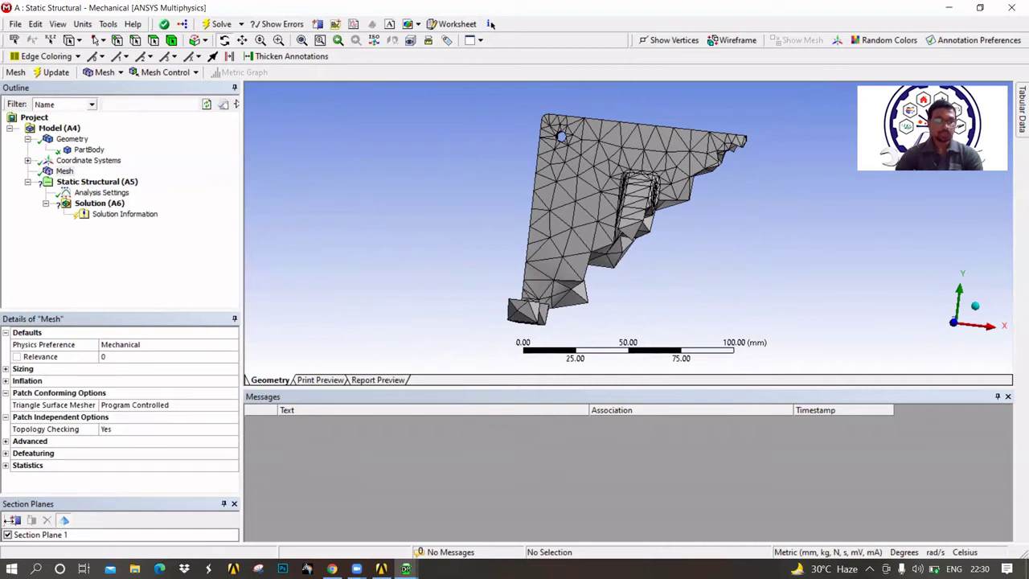
pyautogui.click(7, 535)
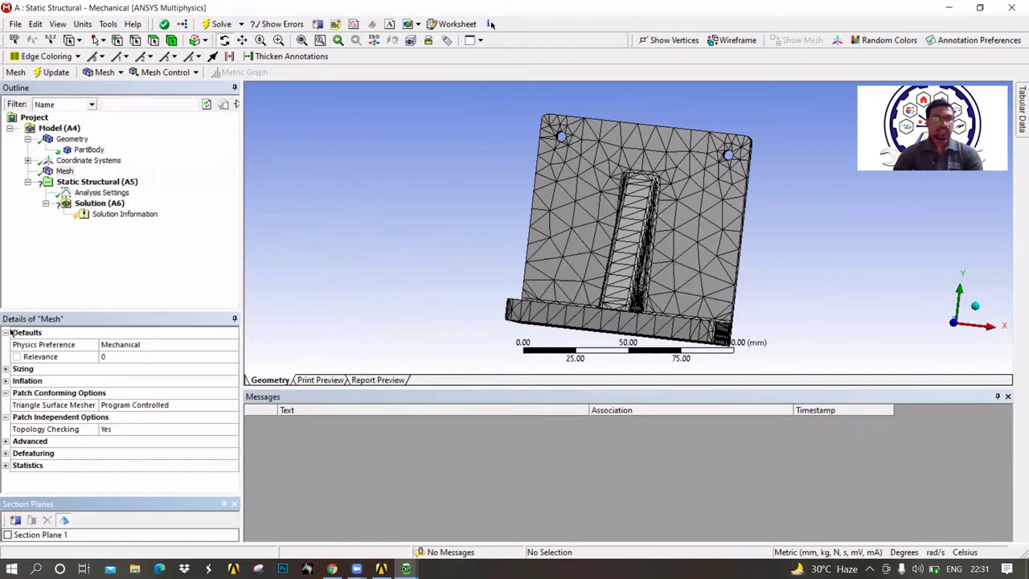
# Examine the Use Advanced Size Function and Relevance Center options in the mesh Sizing settings, keeping the size function Off
pyautogui.click(6, 369)
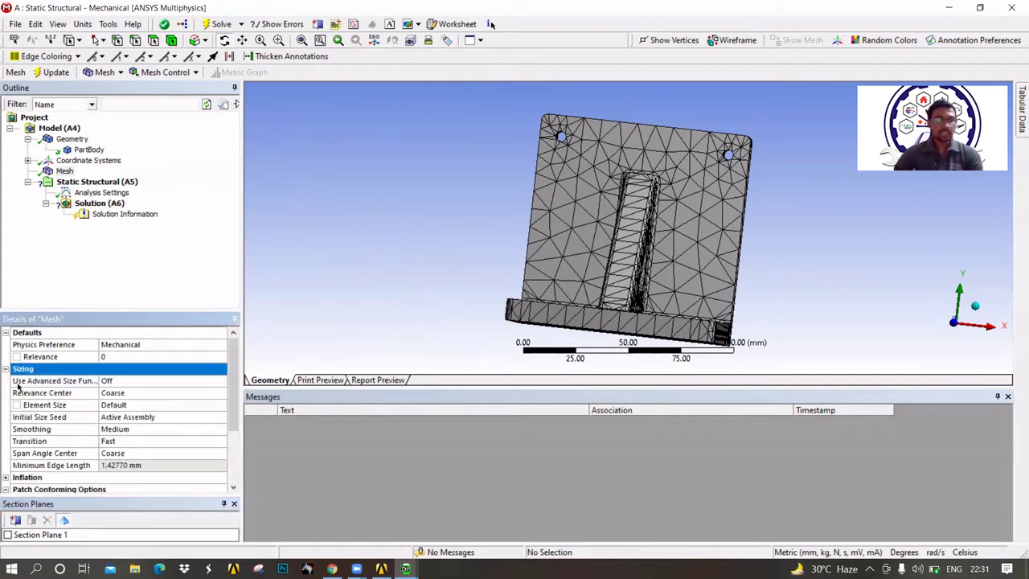
pyautogui.click(126, 382)
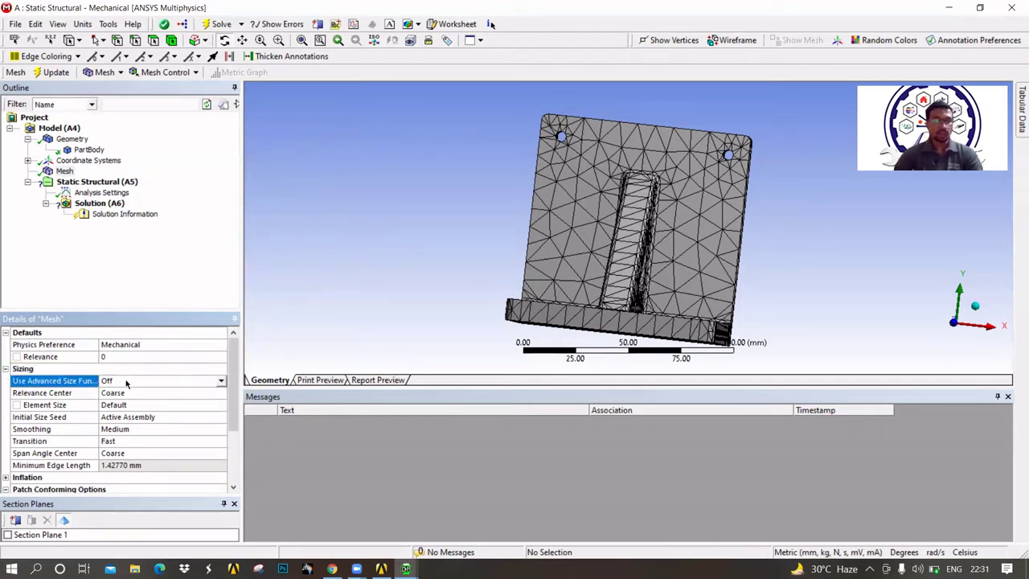
pyautogui.click(222, 382)
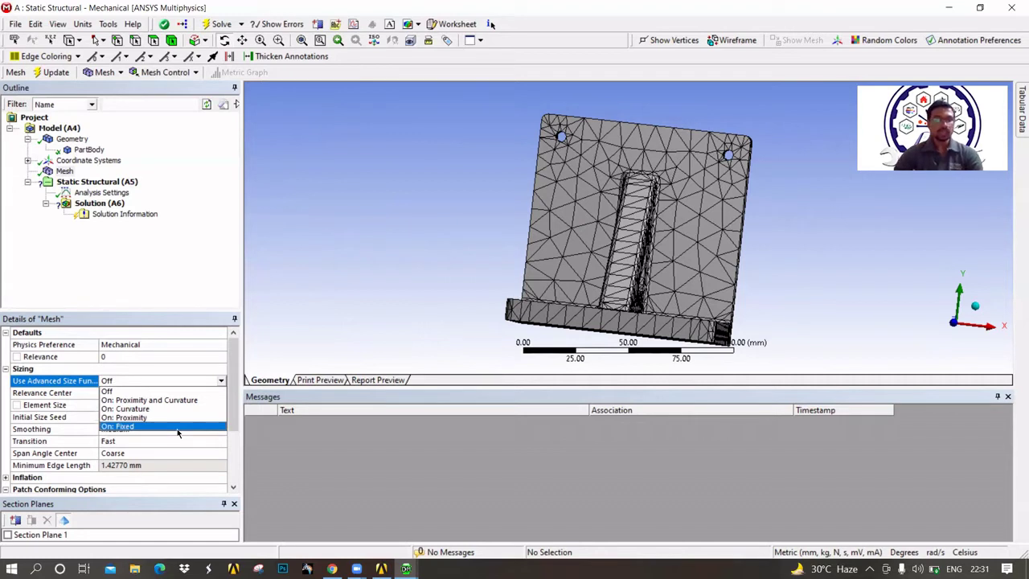
pyautogui.click(161, 391)
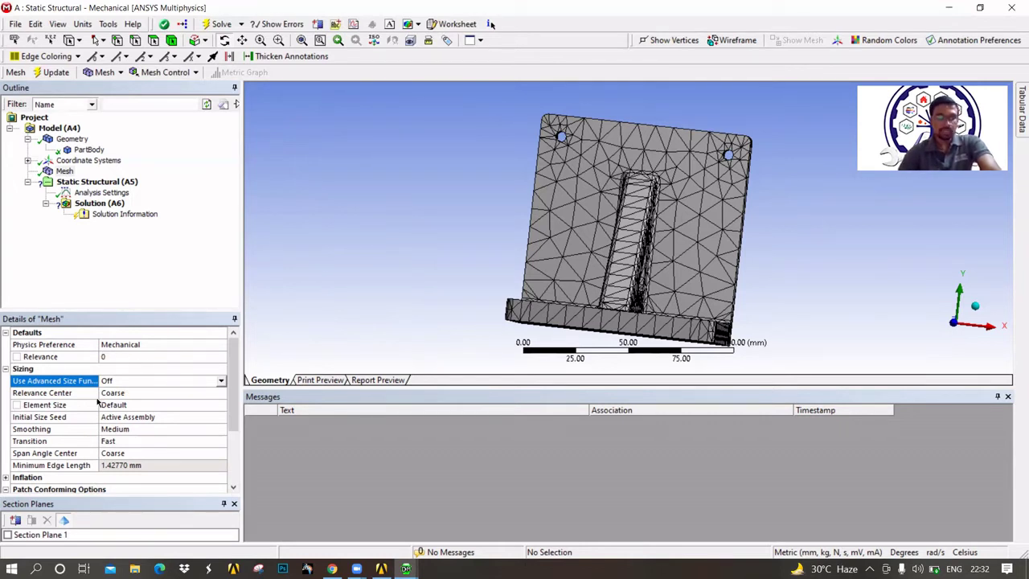
pyautogui.click(122, 394)
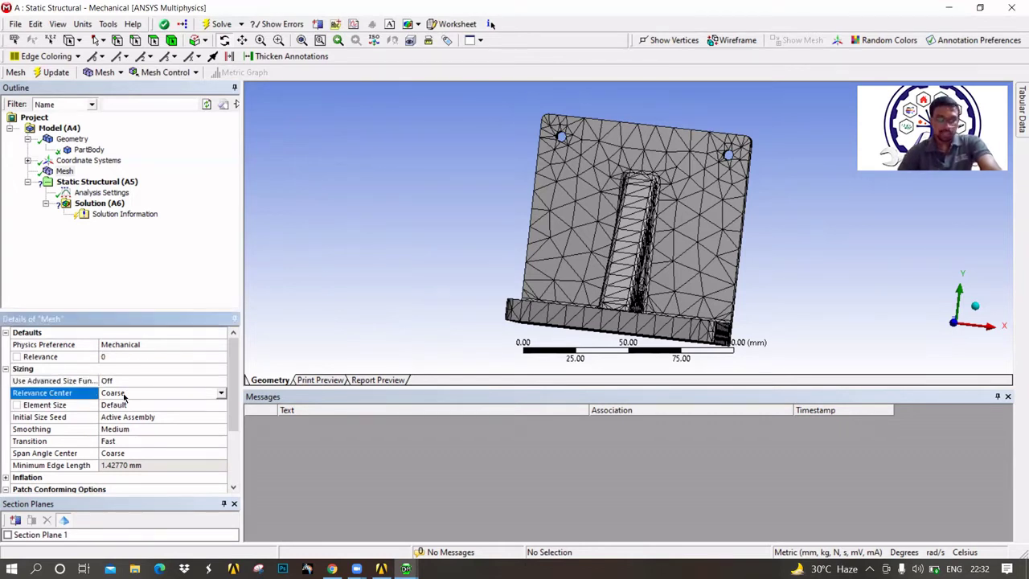
pyautogui.click(221, 392)
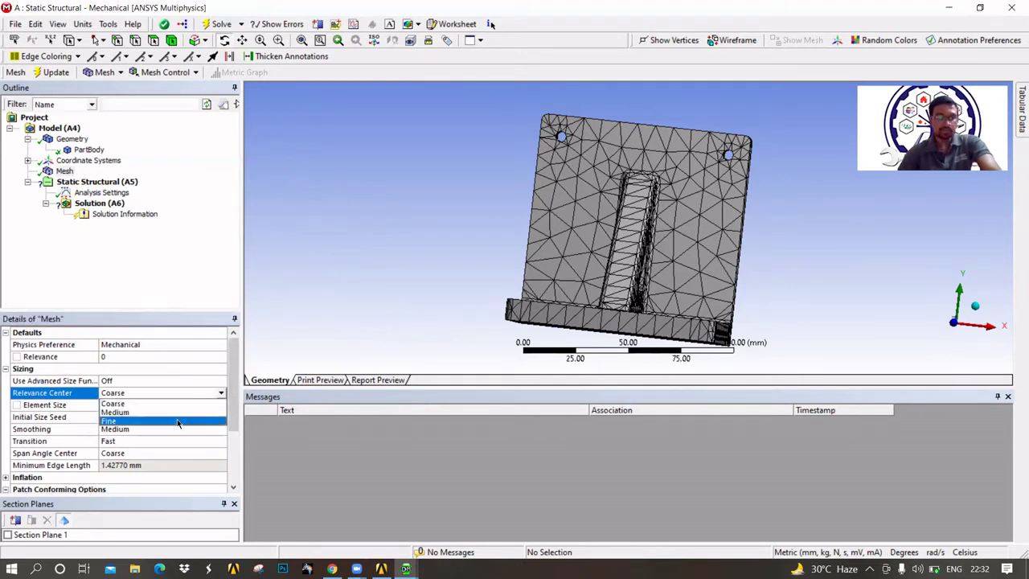
# Try the mesh Relevance at its extremes of -100 and 100, and set it to 1
pyautogui.click(154, 361)
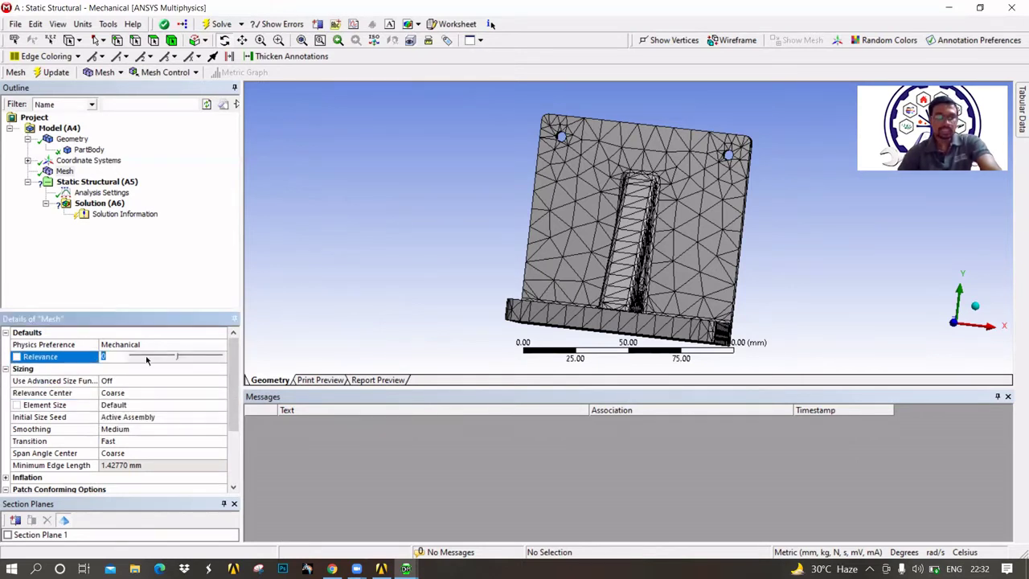
pyautogui.moveTo(178, 356); pyautogui.dragTo(122, 371)
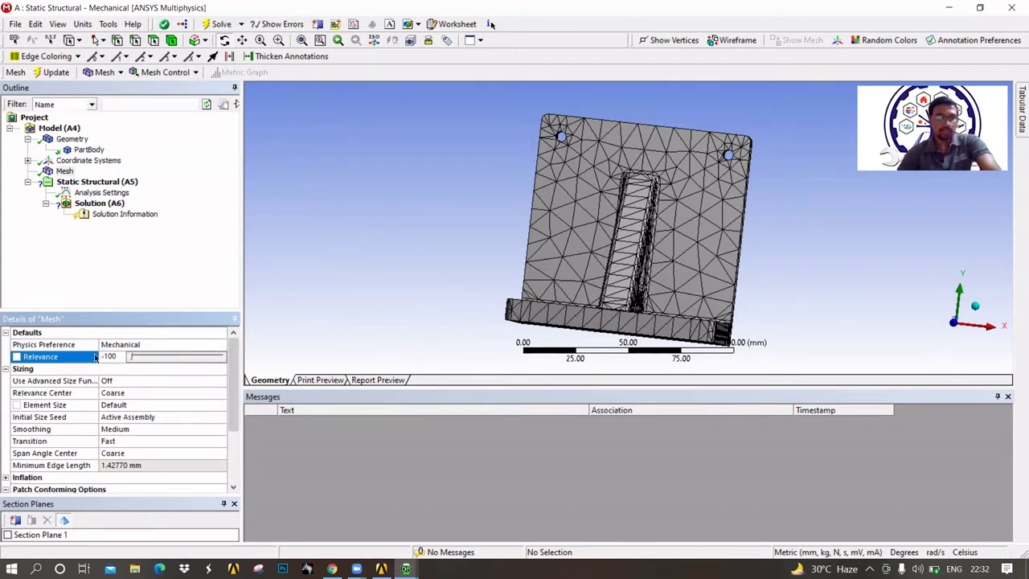
pyautogui.moveTo(131, 357); pyautogui.dragTo(216, 363)
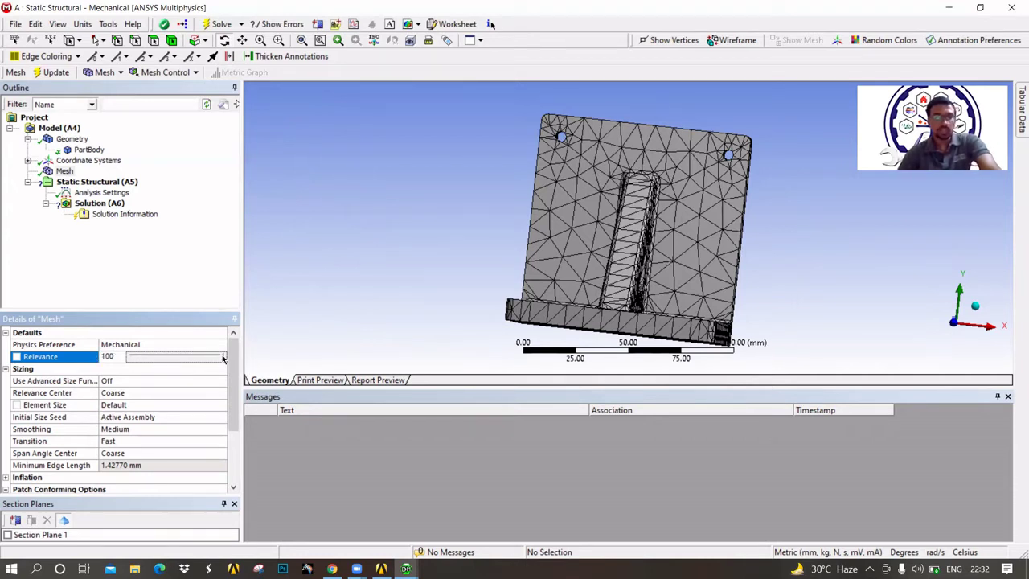
pyautogui.moveTo(215, 355); pyautogui.dragTo(177, 360)
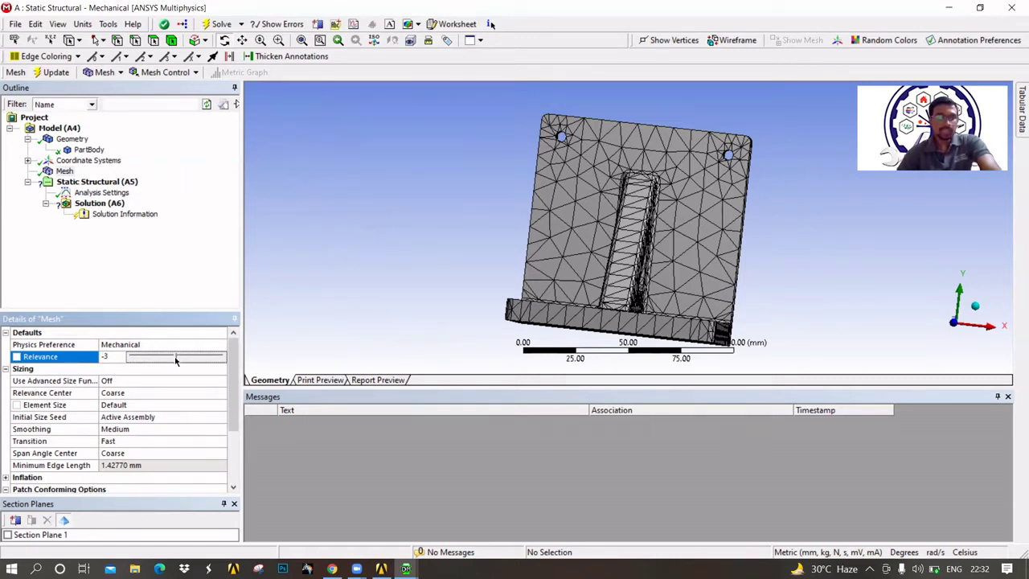
pyautogui.moveTo(176, 360); pyautogui.dragTo(177, 362)
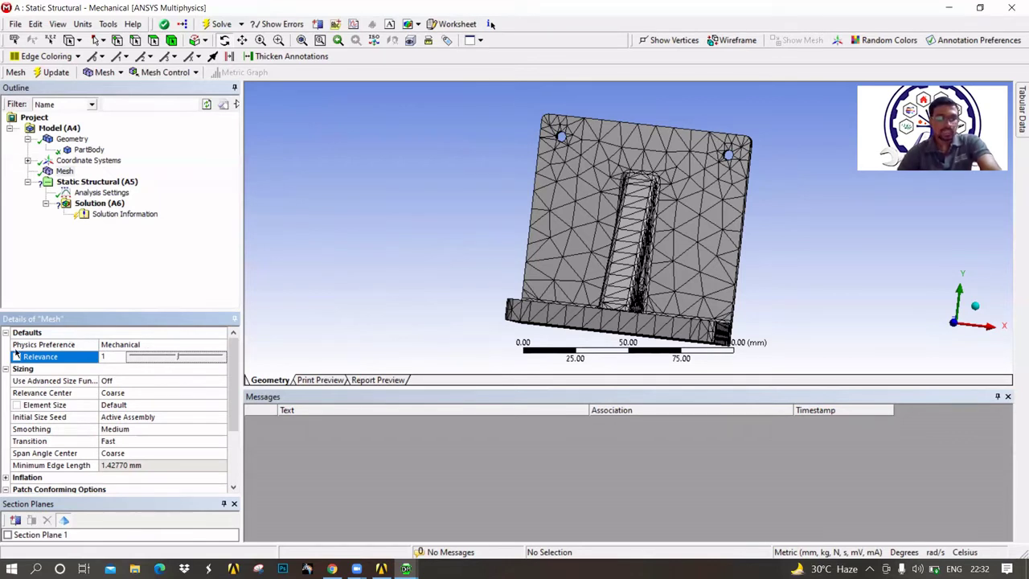
# Examine the Physics Preference options in the mesh defaults, keeping Mechanical
pyautogui.click(149, 345)
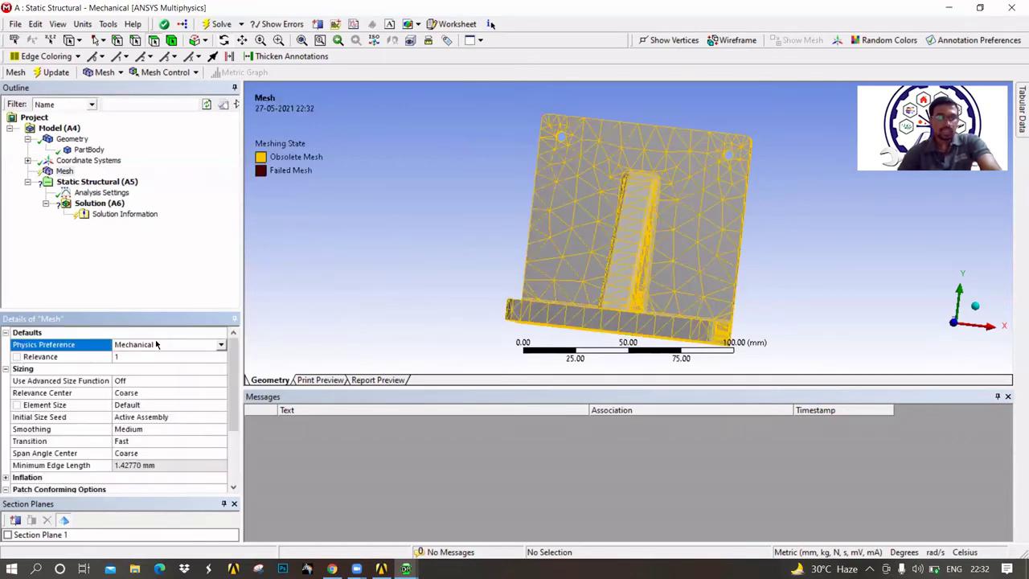
pyautogui.click(220, 345)
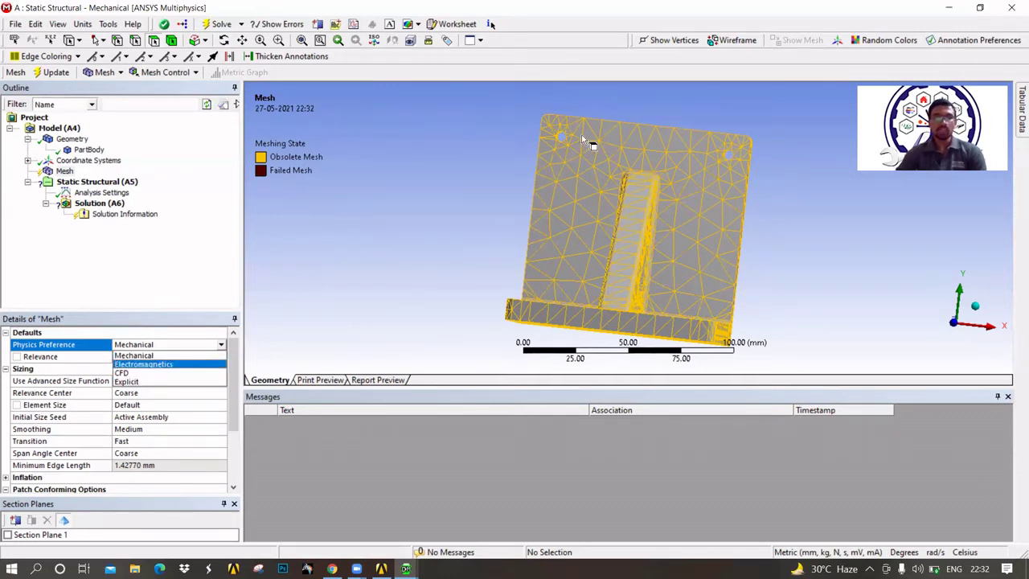
pyautogui.click(153, 355)
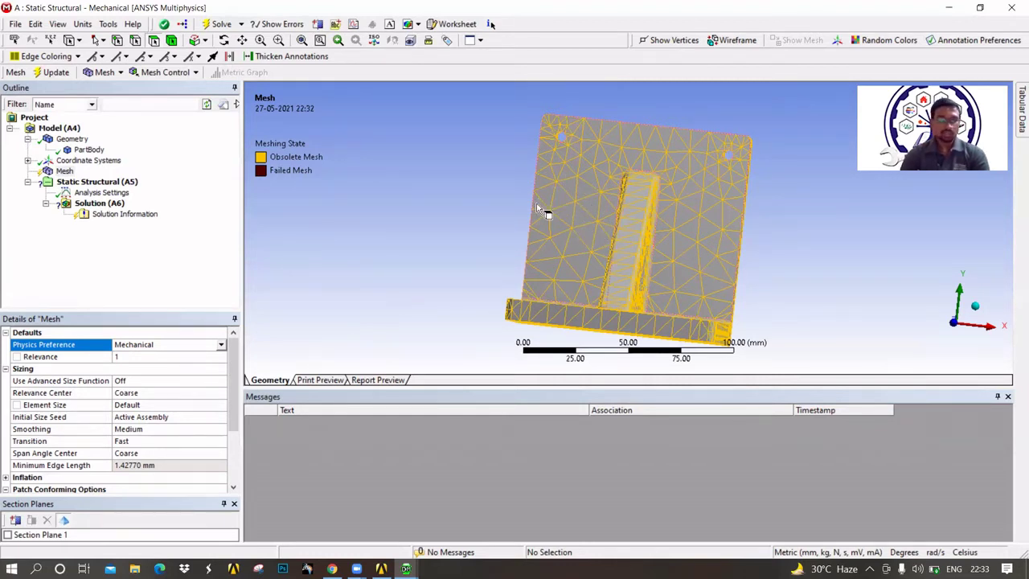
# Try the Medium option for the mesh's Relevance Center, and set it to Fine
pyautogui.click(142, 393)
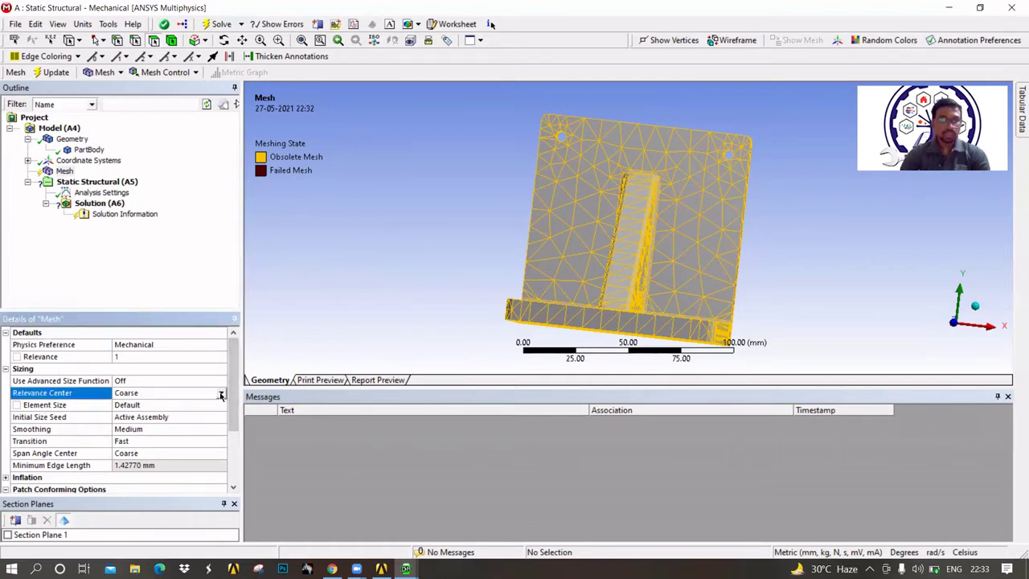
pyautogui.click(221, 395)
pyautogui.click(193, 413)
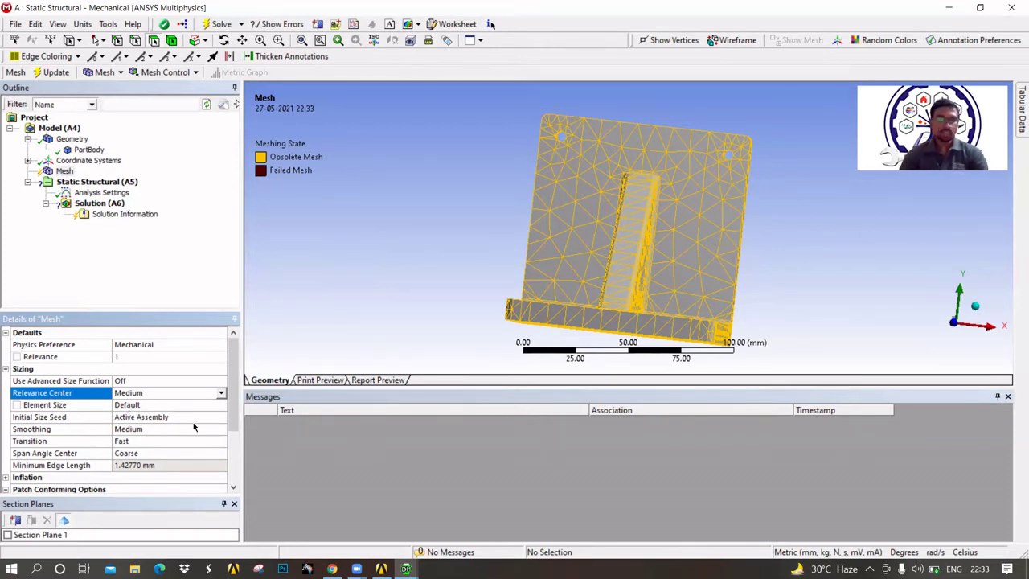
pyautogui.click(222, 393)
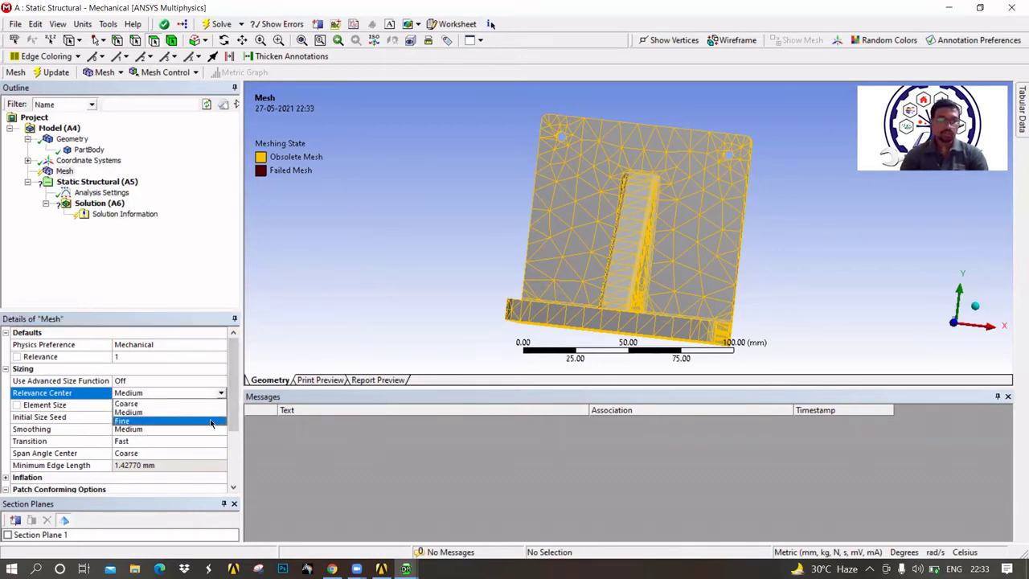
pyautogui.click(211, 421)
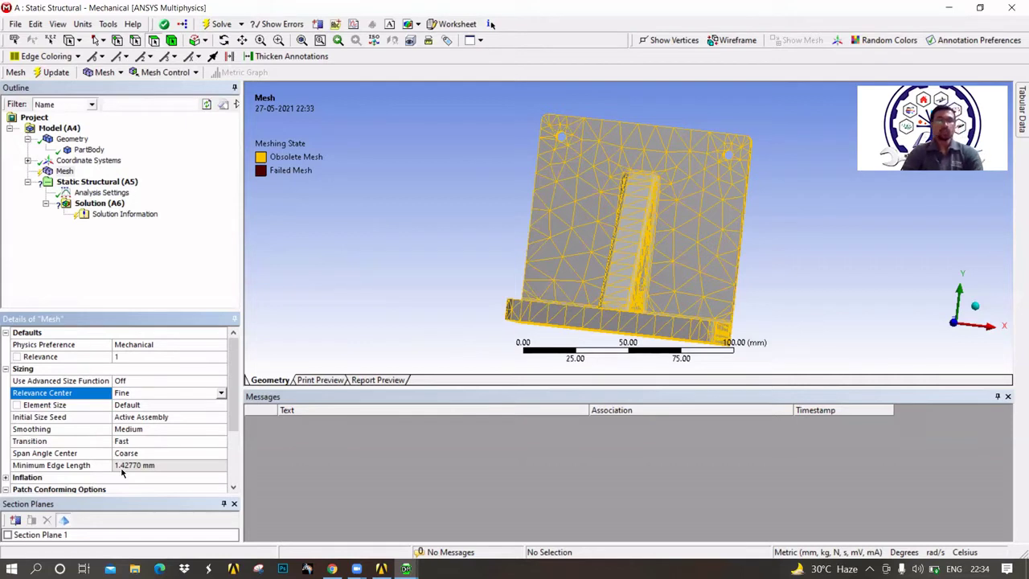
# Clear the bracket's outdated mesh data and regenerate the mesh with the current sizing settings
pyautogui.rightClick(54, 174)
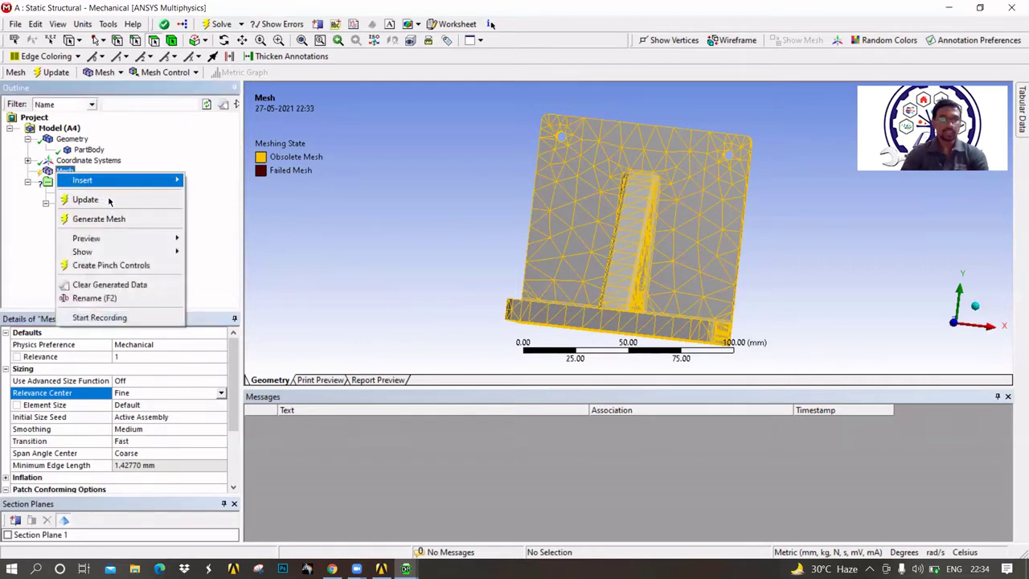
pyautogui.click(107, 286)
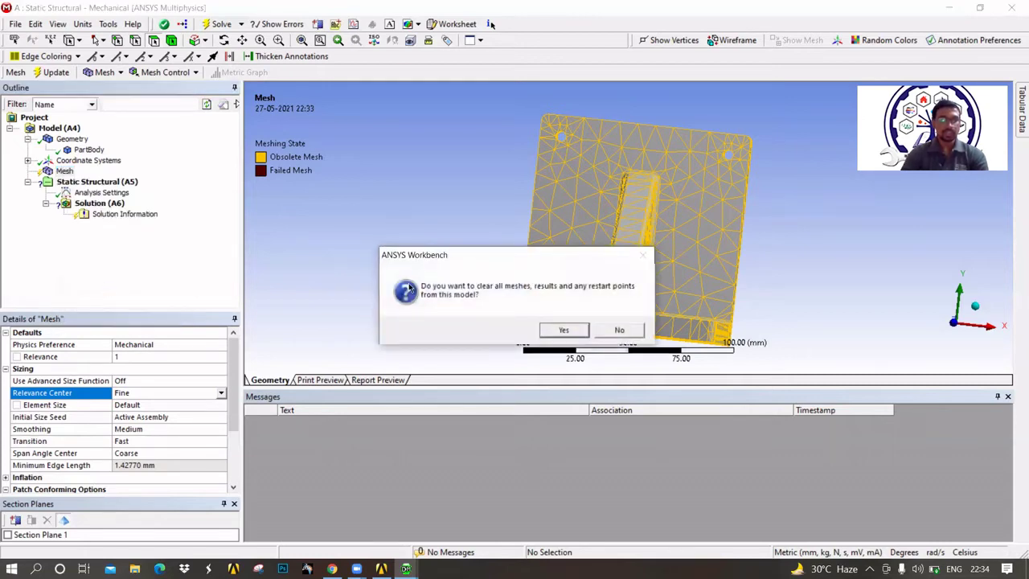
pyautogui.click(561, 329)
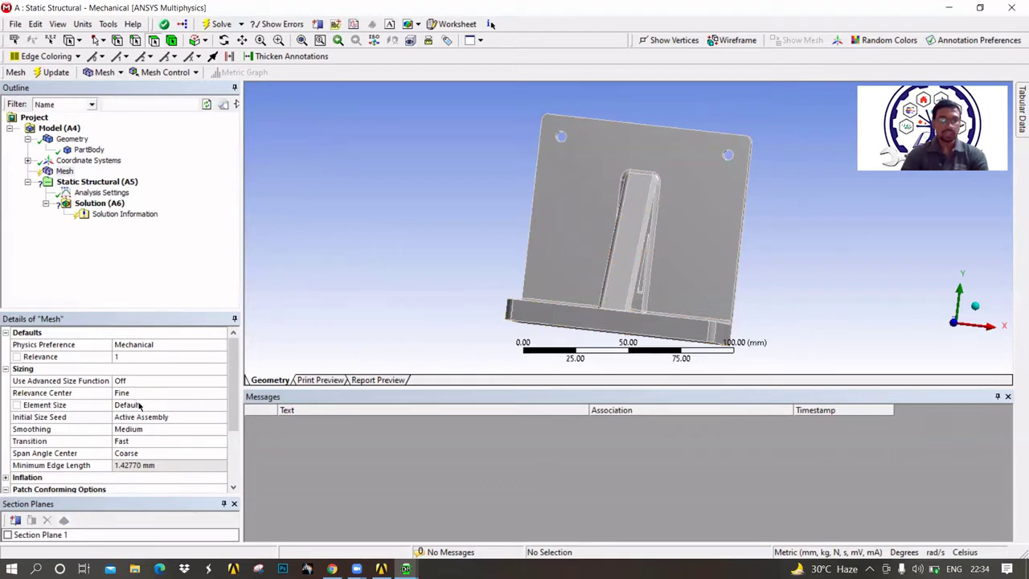
pyautogui.click(62, 172)
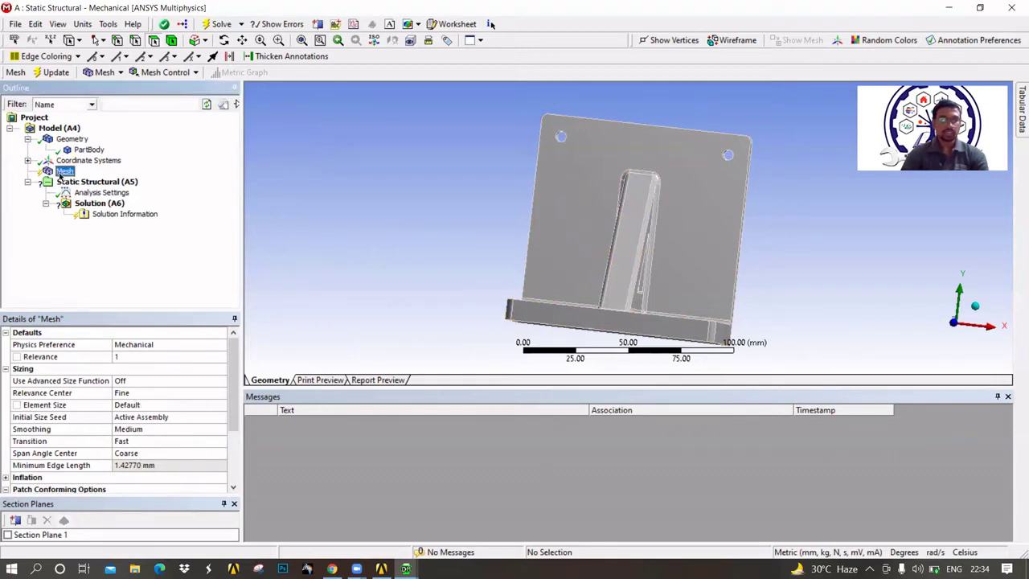
pyautogui.rightClick(62, 172)
pyautogui.click(142, 220)
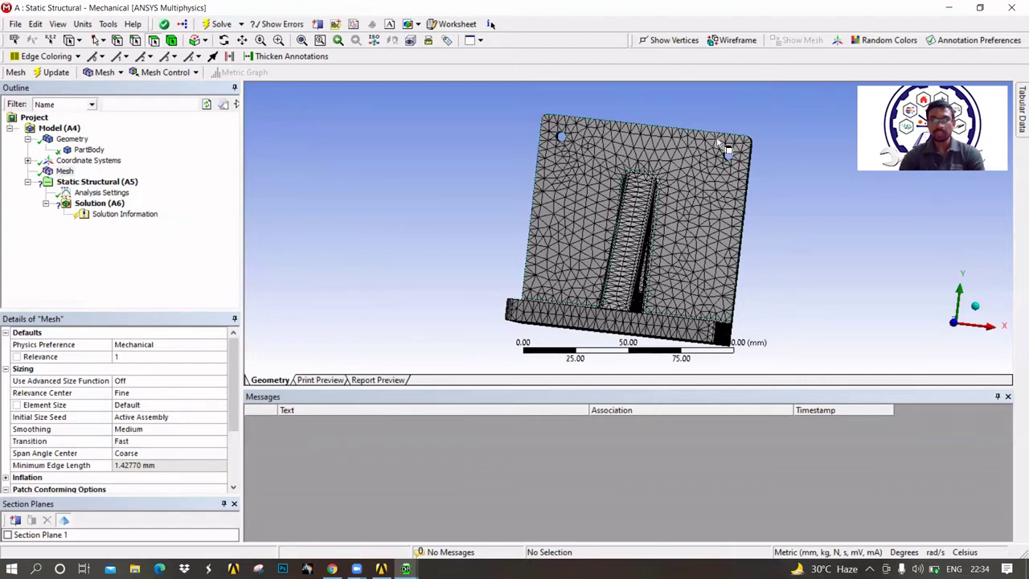
# Examine the finer mesh outside and inside the bracket, switching Section Plane 1 on for the interior and off again
pyautogui.moveTo(720, 143); pyautogui.dragTo(555, 241, button='middle')
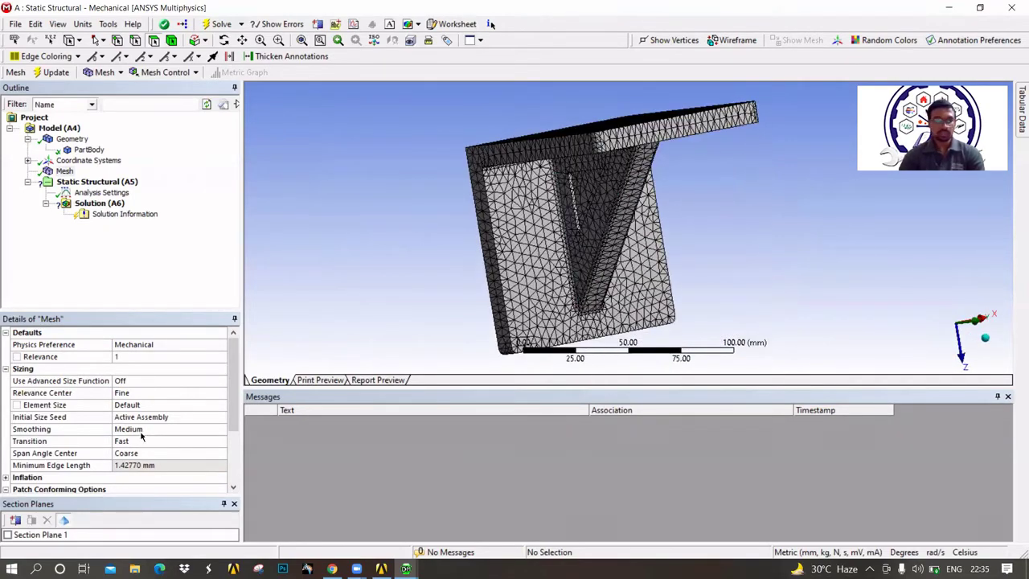
pyautogui.click(8, 535)
pyautogui.moveTo(562, 193); pyautogui.dragTo(454, 141, button='middle')
pyautogui.scroll(5, 721, 224)
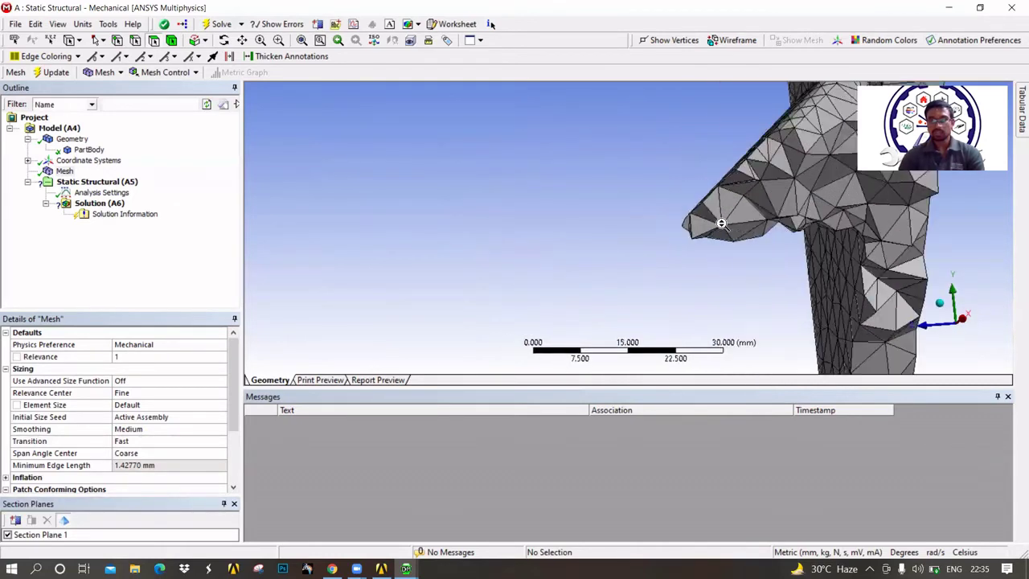
pyautogui.scroll(3, 721, 223)
pyautogui.moveTo(727, 209); pyautogui.dragTo(788, 211, button='middle')
pyautogui.scroll(-3, 670, 223)
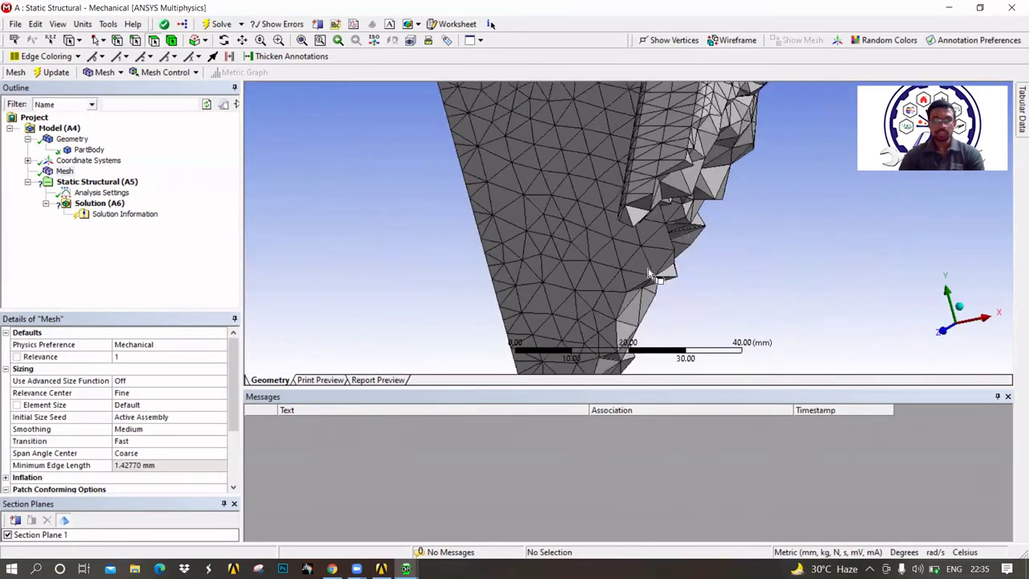
pyautogui.click(8, 535)
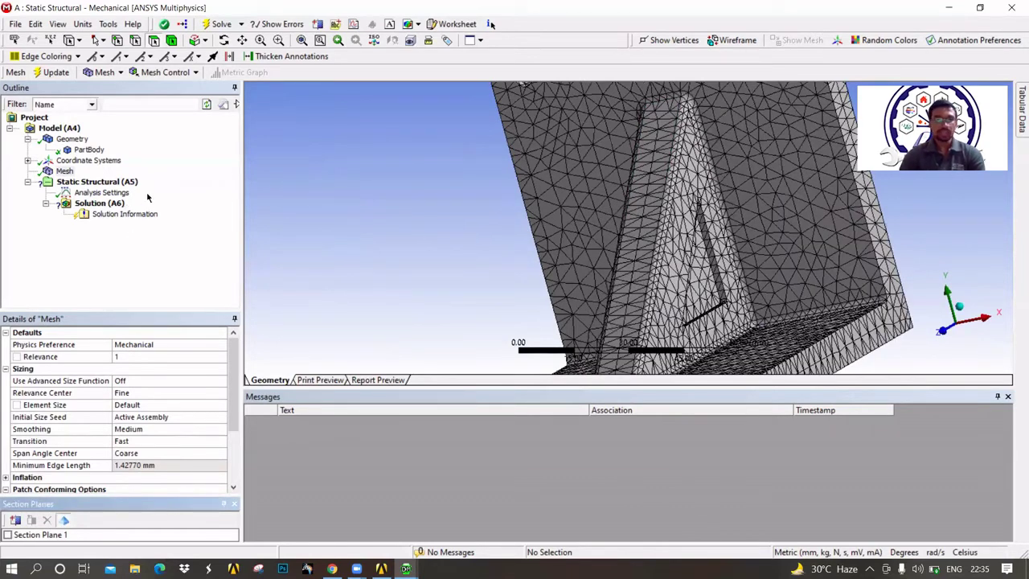
pyautogui.moveTo(643, 181); pyautogui.dragTo(586, 249, button='middle')
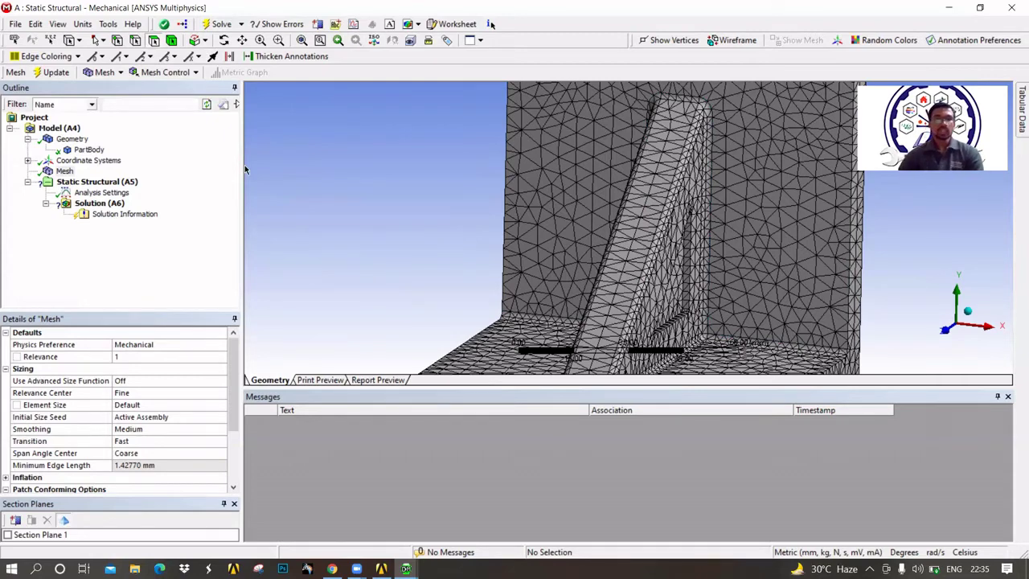
pyautogui.scroll(1, 245, 169)
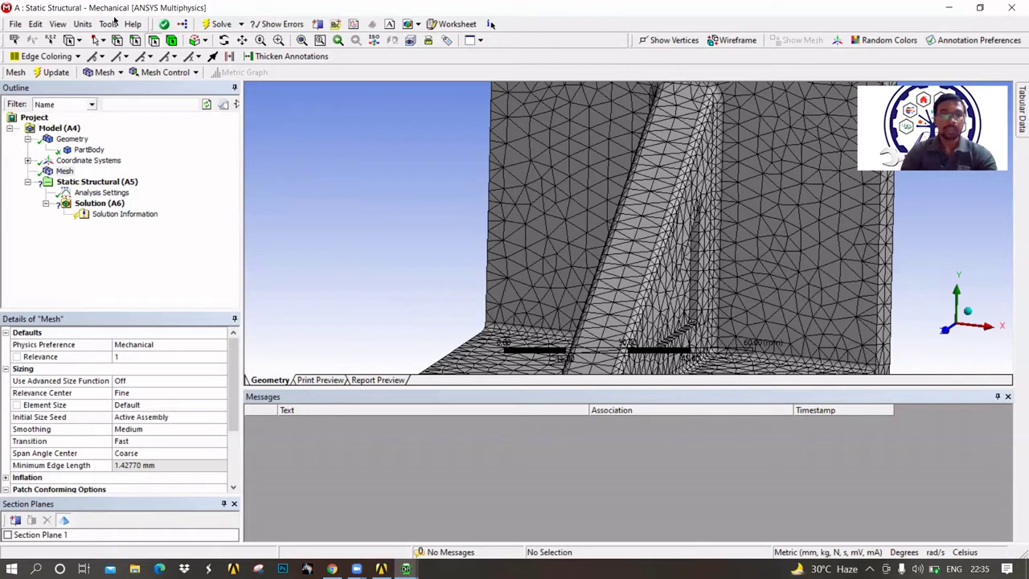
# Add a Method mesh control and scope it to the bracket body
pyautogui.click(167, 73)
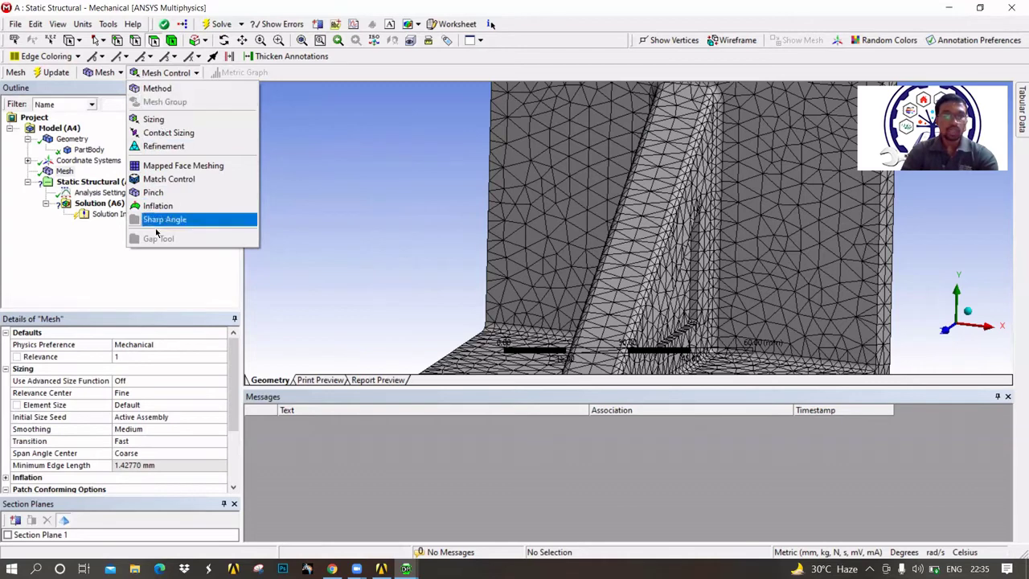
pyautogui.click(161, 90)
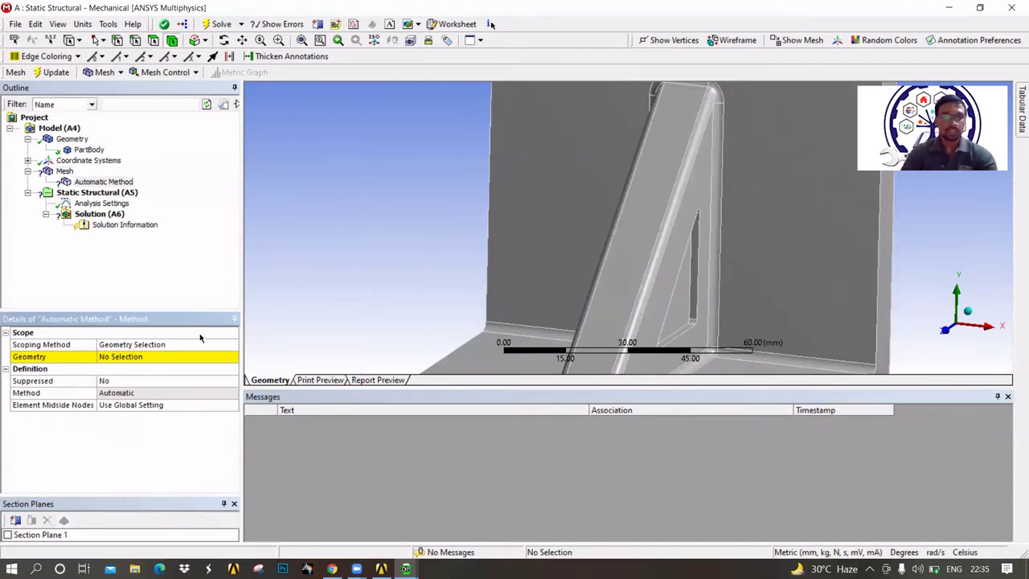
pyautogui.click(116, 359)
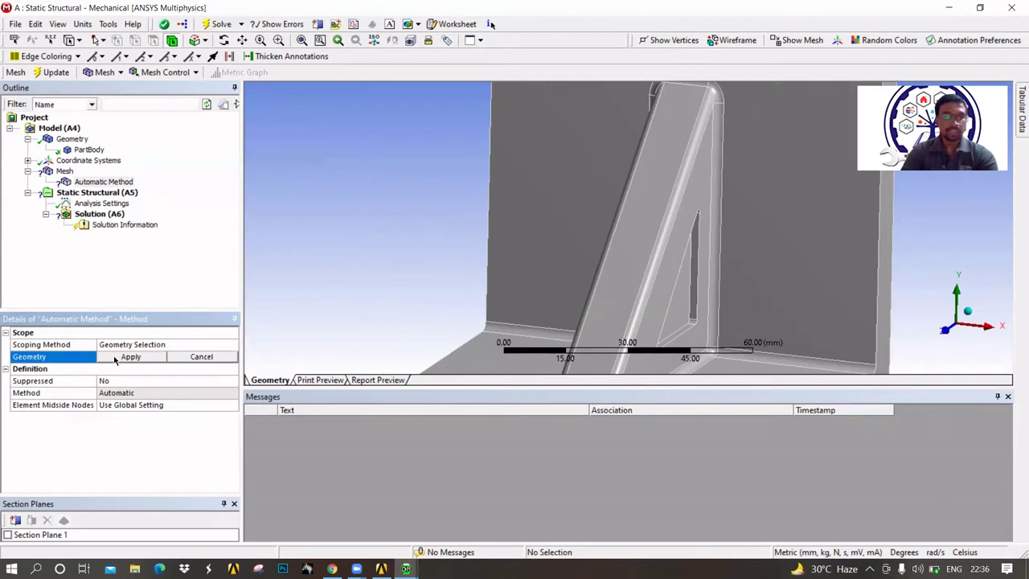
pyautogui.click(550, 183)
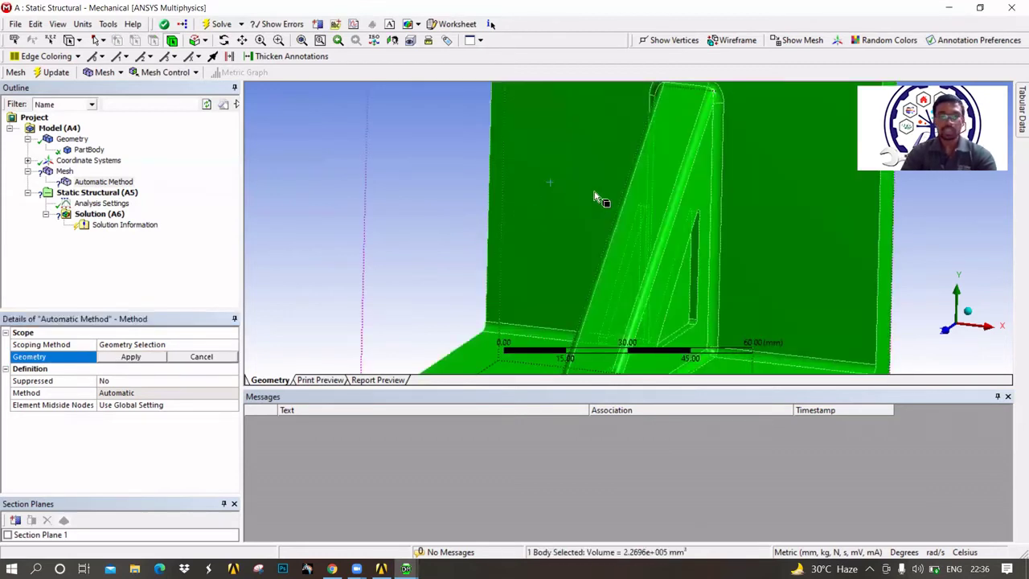
pyautogui.click(125, 358)
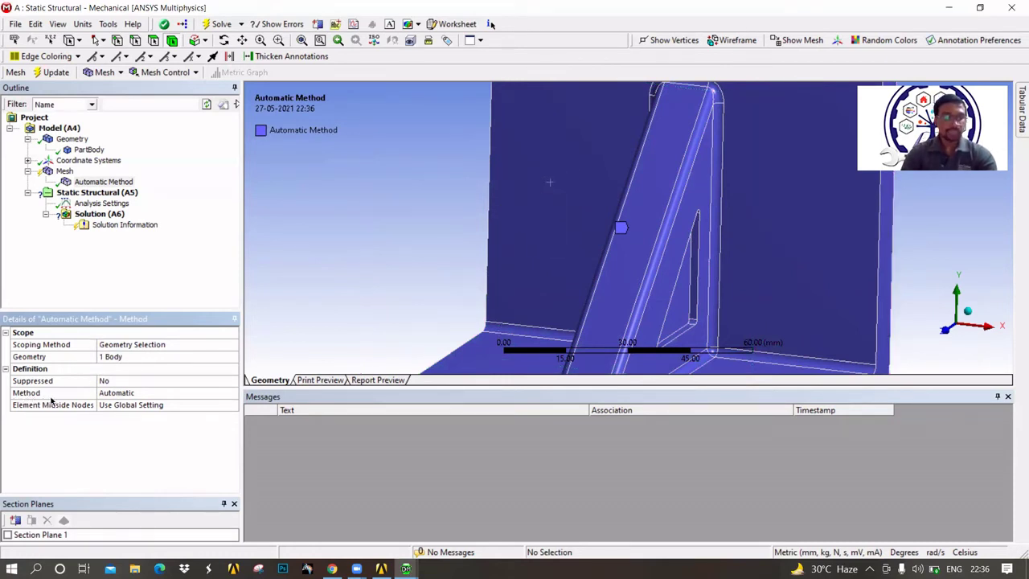
# Set the mesh control's method to Hex Dominant with an All Quad free face mesh type
pyautogui.click(125, 393)
pyautogui.click(232, 393)
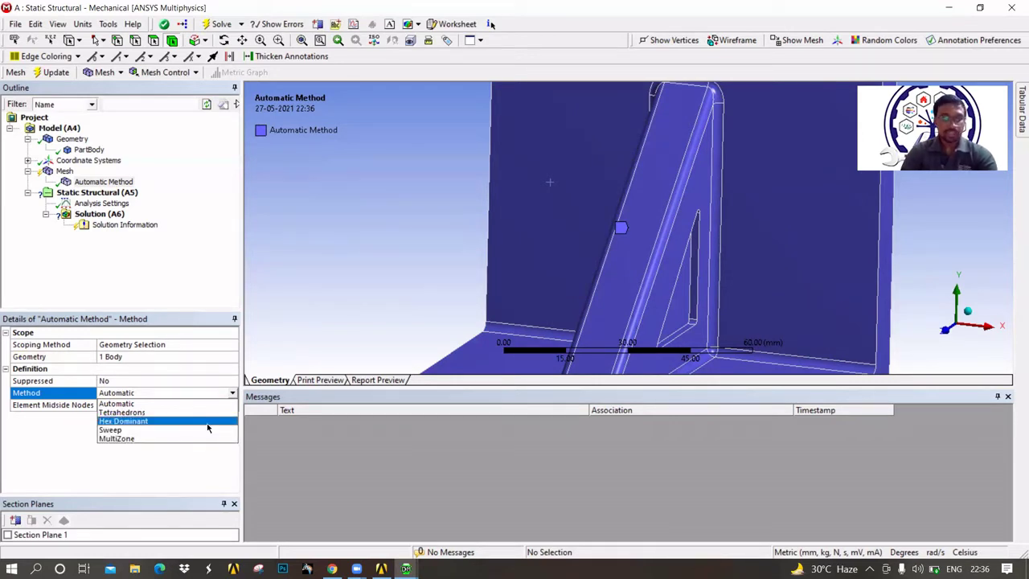
pyautogui.click(130, 422)
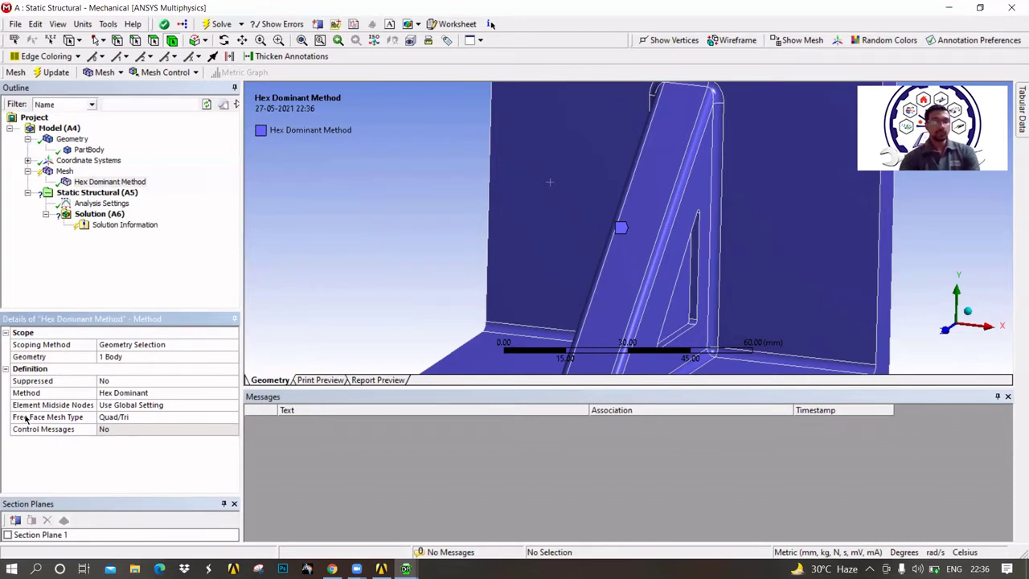
pyautogui.click(131, 419)
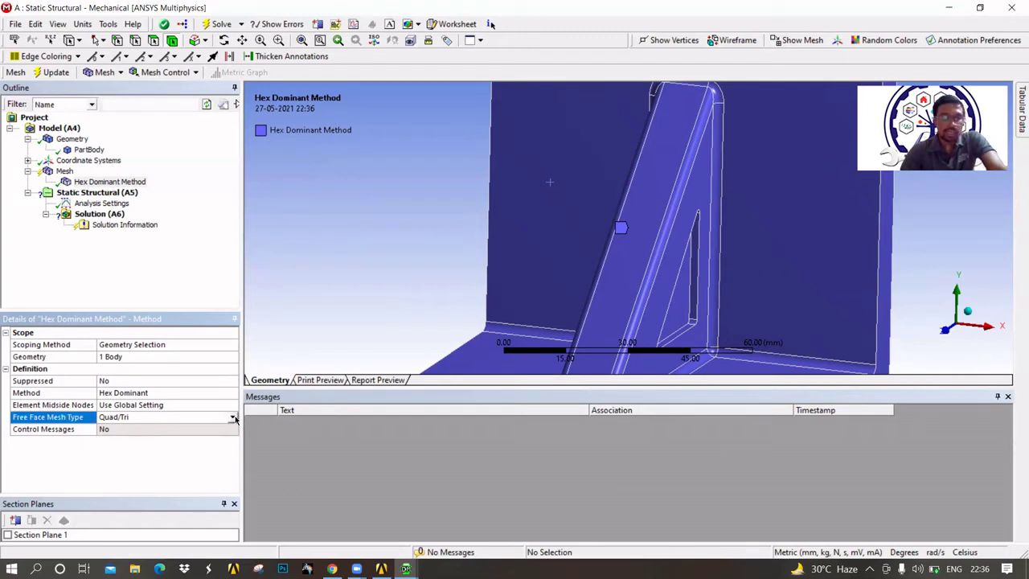
pyautogui.click(232, 416)
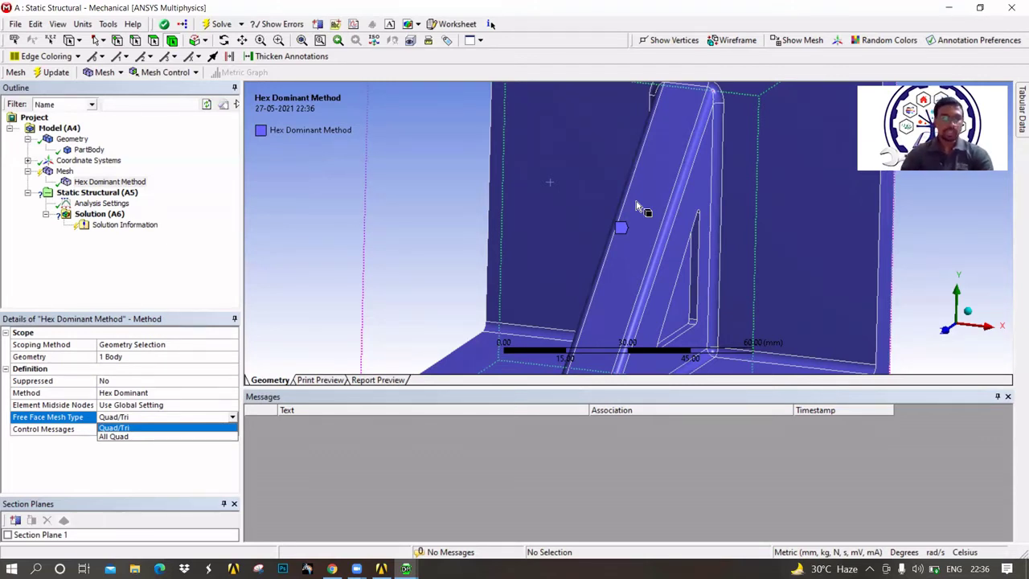
pyautogui.click(129, 436)
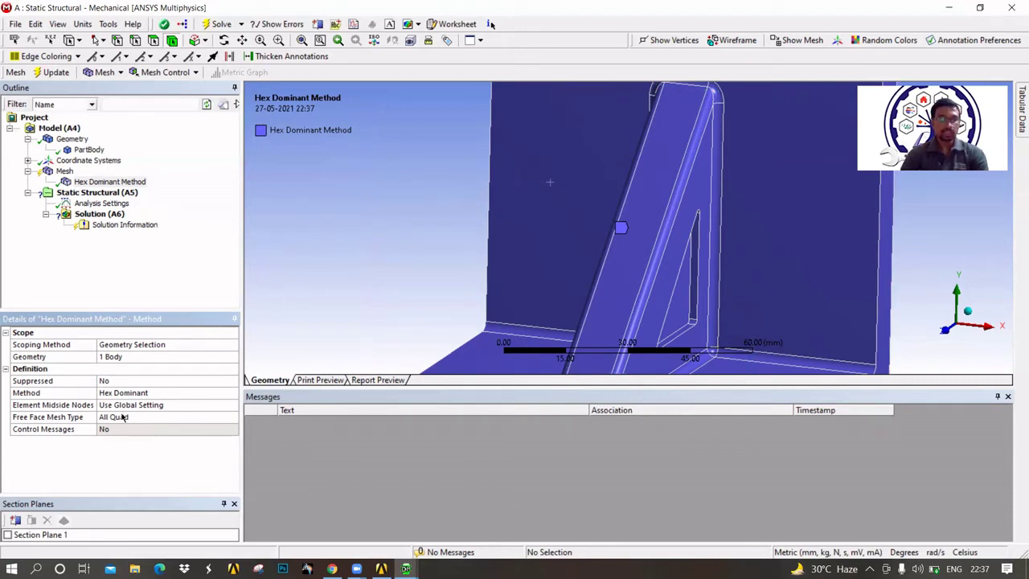
# Clear the bracket's generated mesh data and generate a new mesh with the Hex Dominant method
pyautogui.rightClick(51, 173)
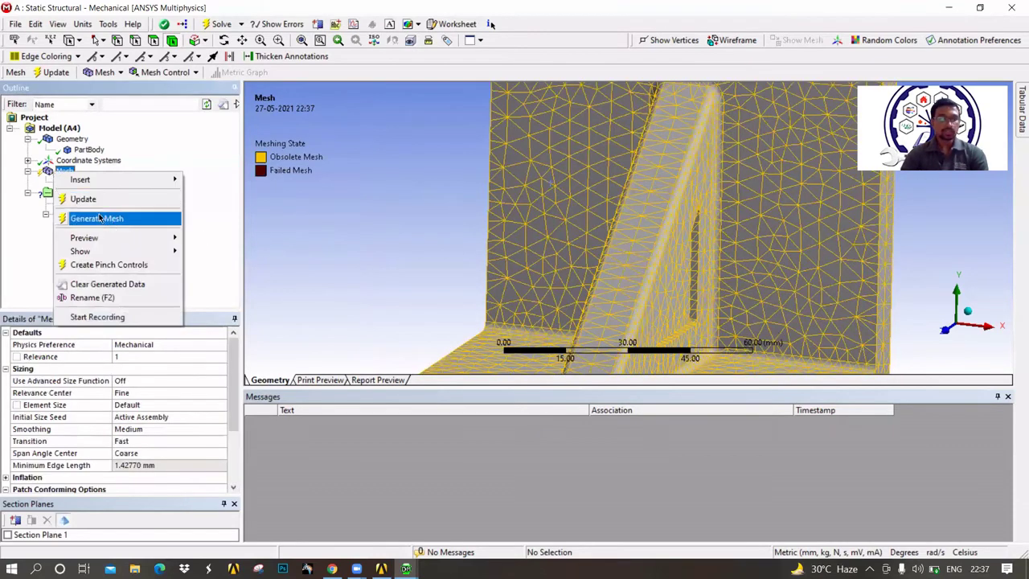
pyautogui.click(101, 283)
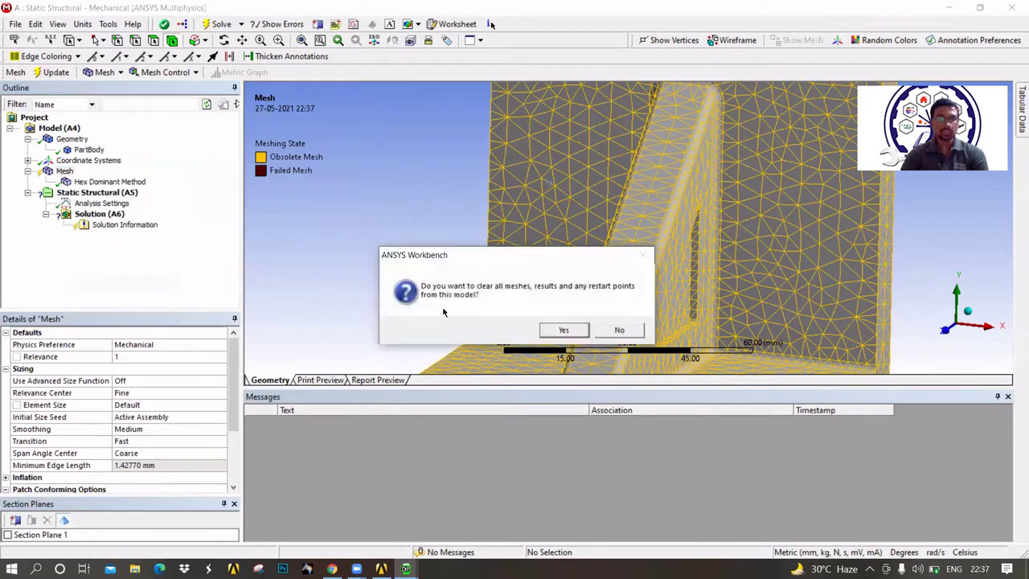
pyautogui.press('Return')
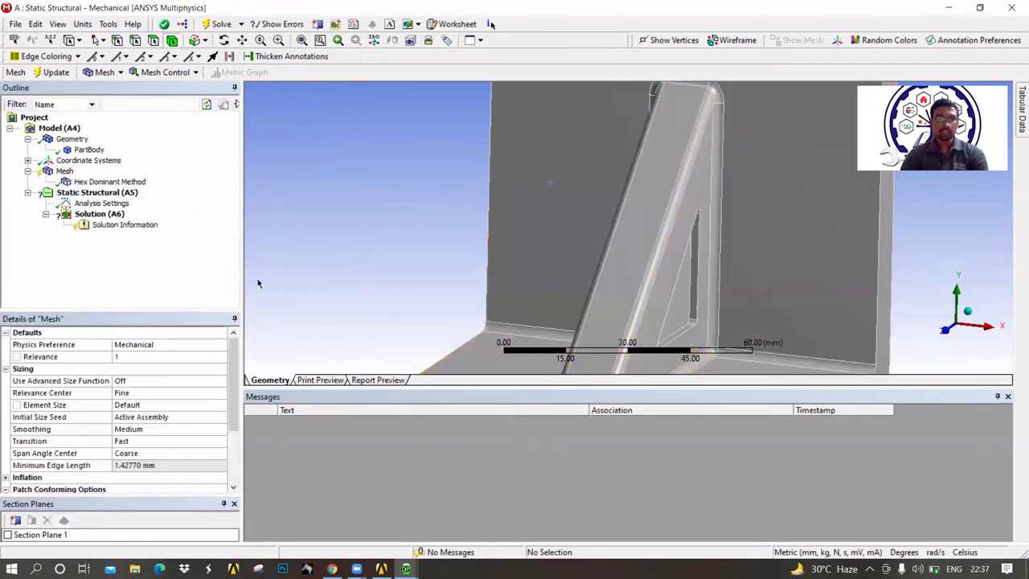
pyautogui.rightClick(64, 171)
pyautogui.click(113, 216)
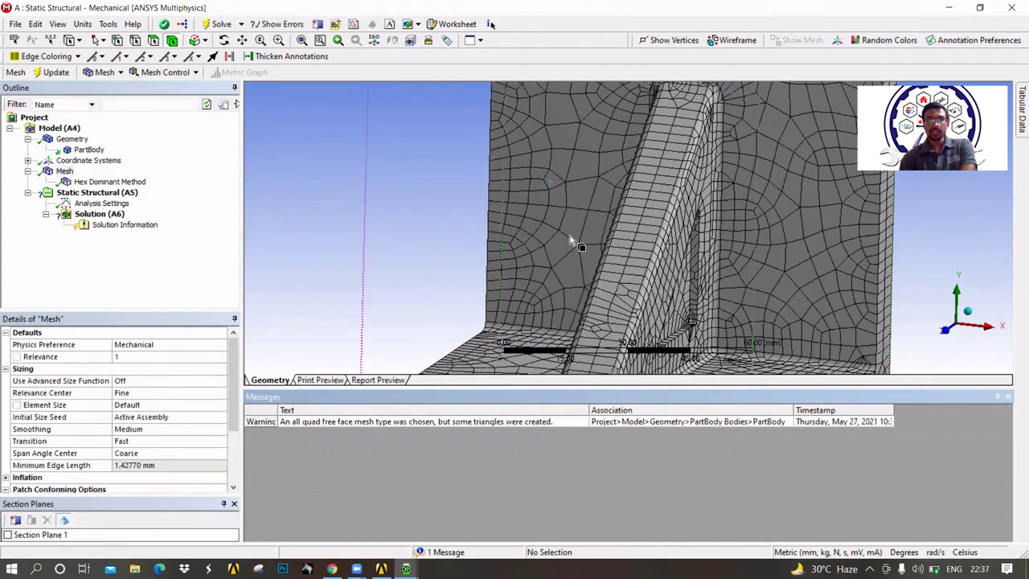
# Examine the Hex Dominant mesh on the bracket's surfaces and interior, turning Section Plane 1 on for the cut view and off again
pyautogui.scroll(-5, 570, 239)
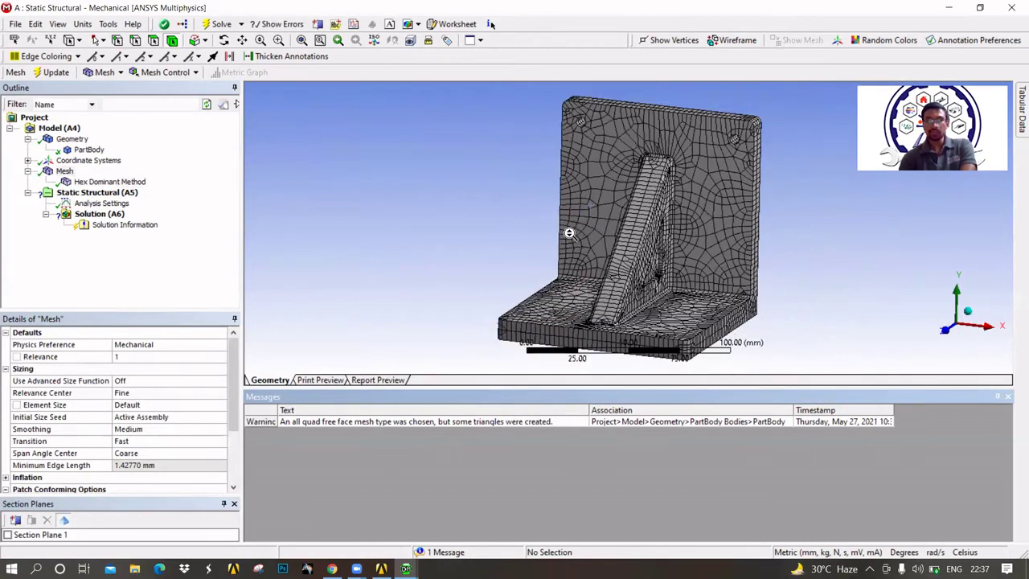
pyautogui.moveTo(614, 217); pyautogui.dragTo(690, 210, button='middle')
pyautogui.scroll(5, 681, 240)
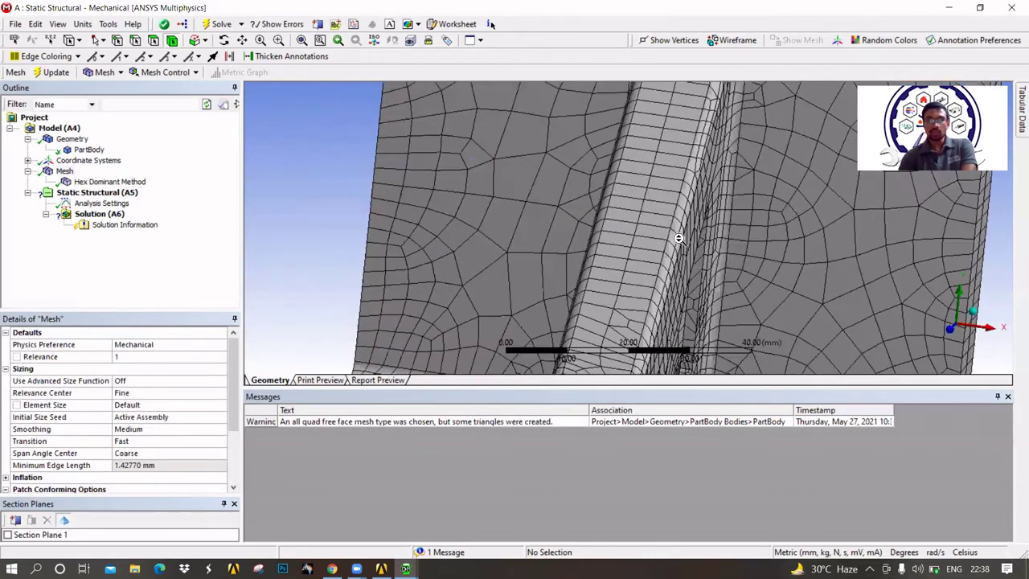
pyautogui.scroll(-5, 679, 238)
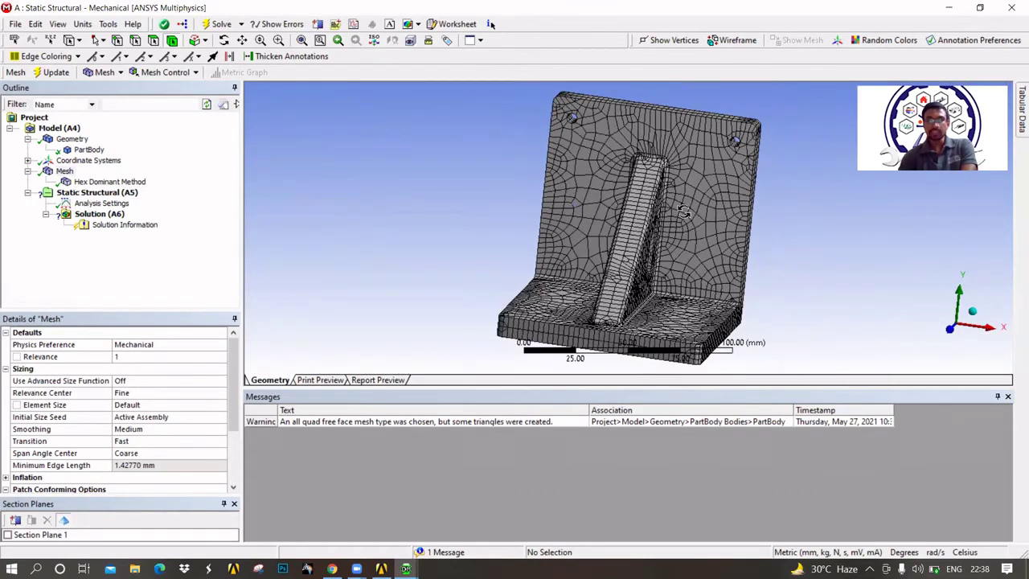
pyautogui.moveTo(683, 212); pyautogui.dragTo(685, 241, button='middle')
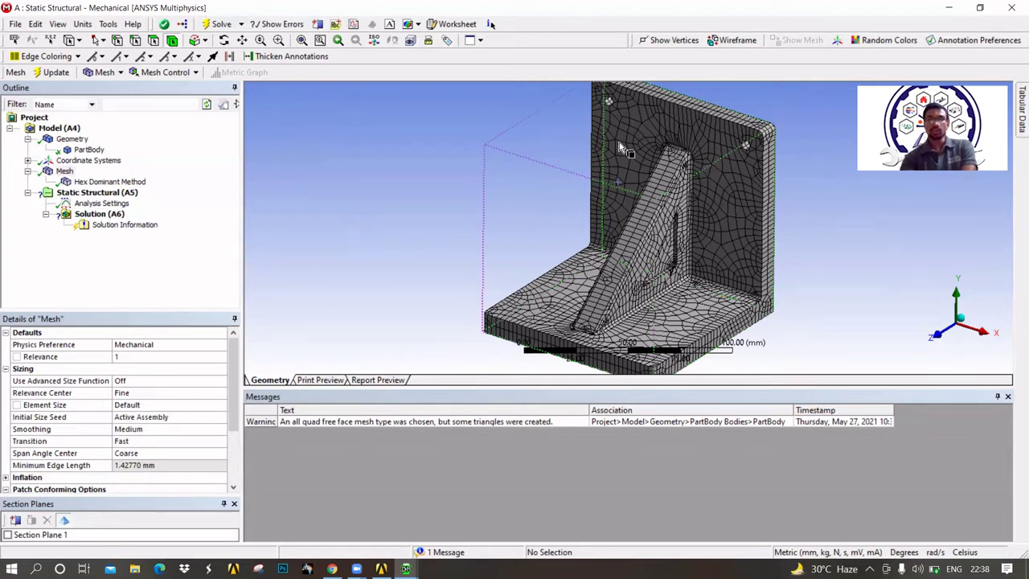
pyautogui.click(10, 535)
pyautogui.moveTo(697, 181); pyautogui.dragTo(850, 194, button='middle')
pyautogui.scroll(-5, 724, 201)
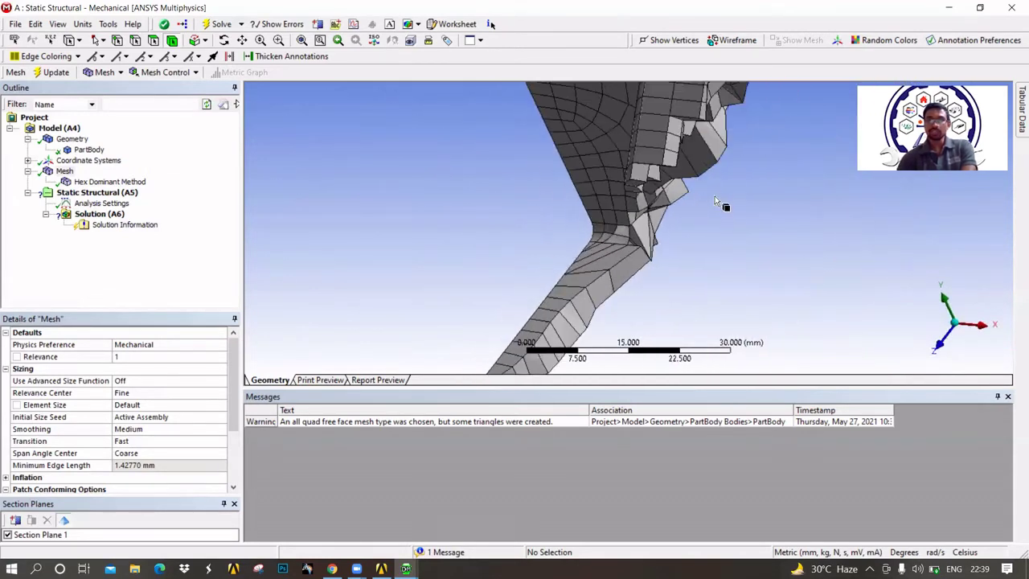
pyautogui.moveTo(664, 168); pyautogui.dragTo(749, 153, button='middle')
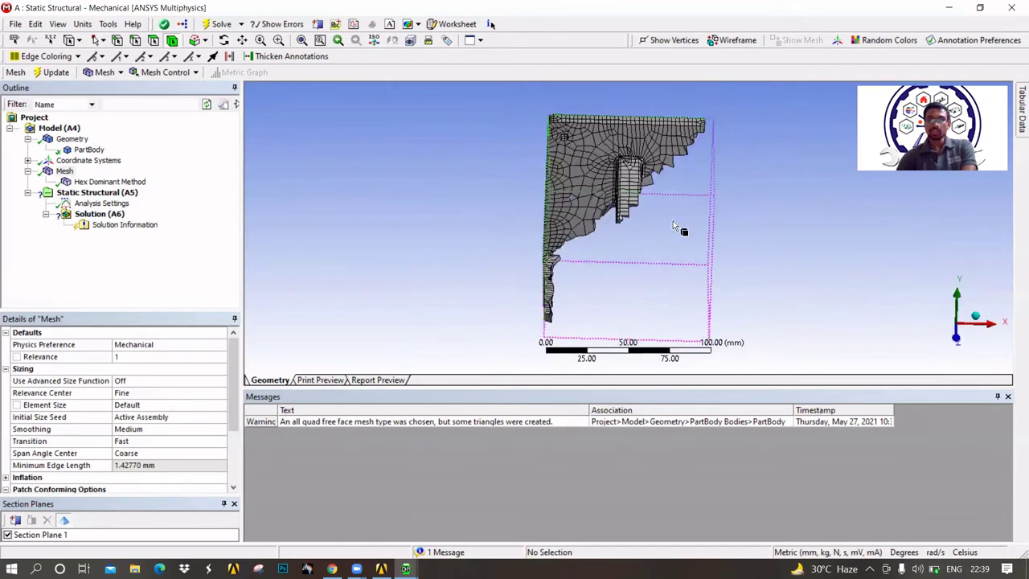
pyautogui.moveTo(673, 220); pyautogui.dragTo(663, 200, button='middle')
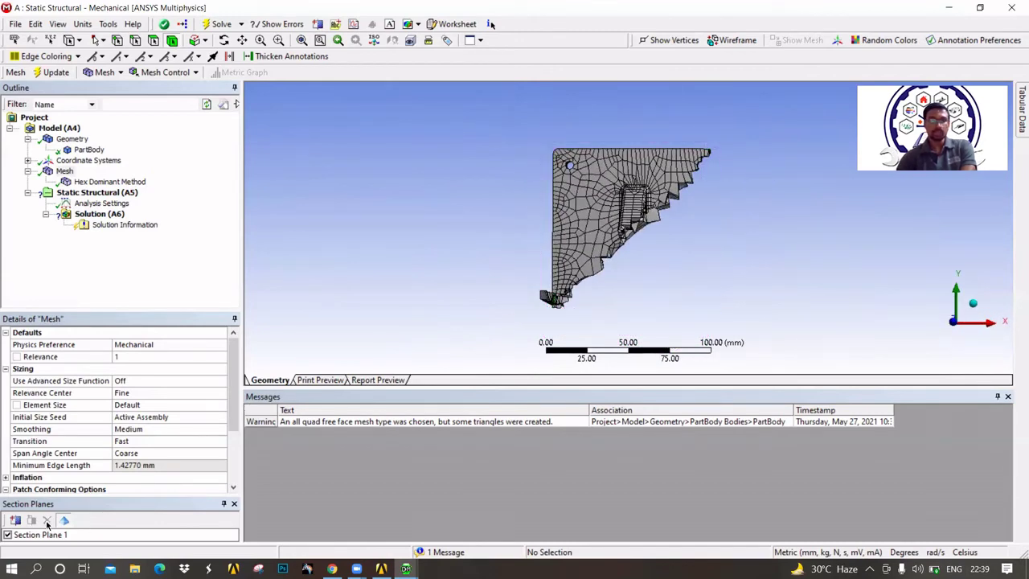
pyautogui.click(8, 534)
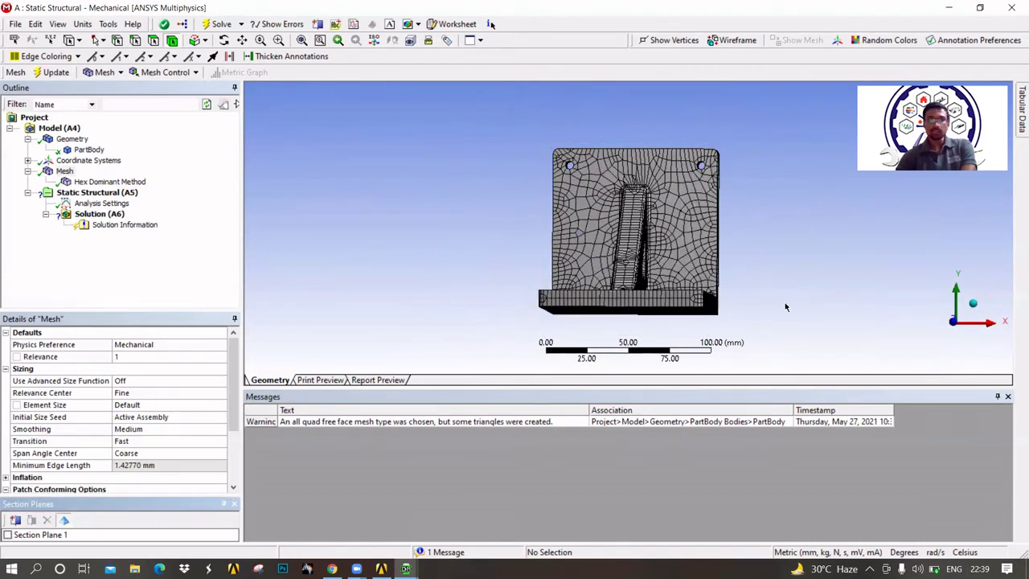
pyautogui.moveTo(783, 305); pyautogui.dragTo(666, 221, button='middle')
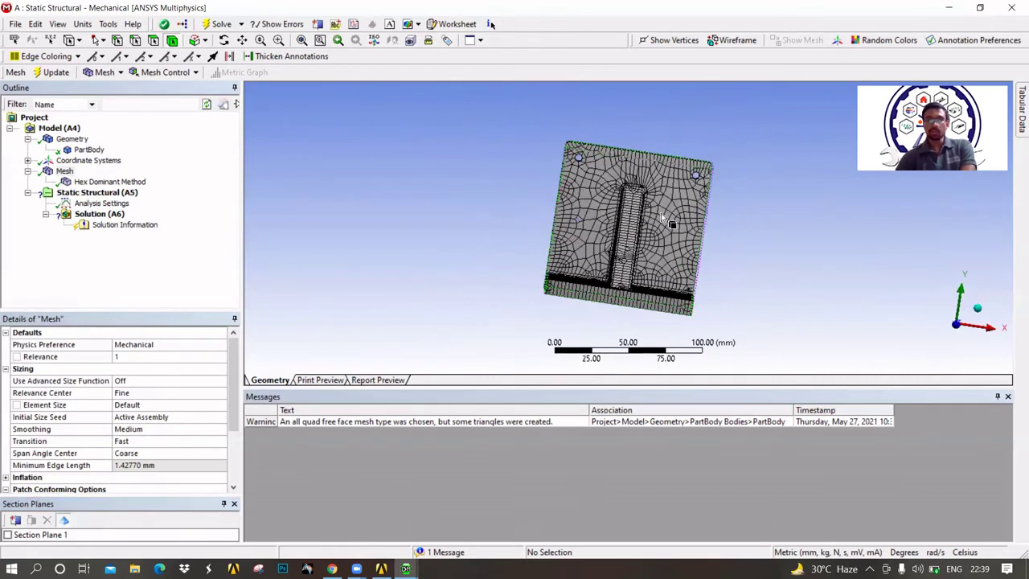
pyautogui.scroll(4, 652, 177)
pyautogui.scroll(-4, 646, 172)
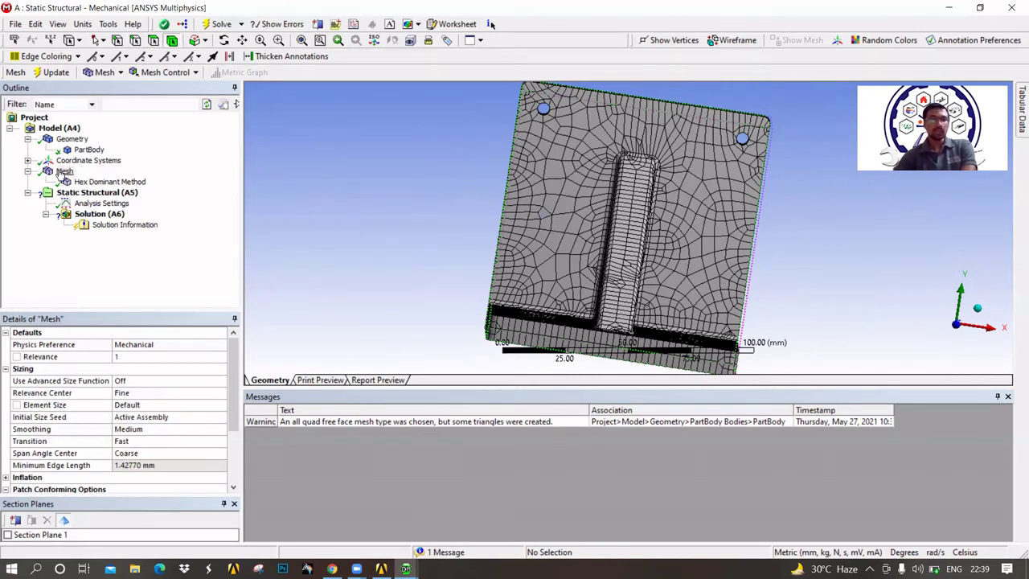
# Add a Sizing mesh control and scope it to one 85 mm side edge of the bracket's base plate
pyautogui.click(176, 74)
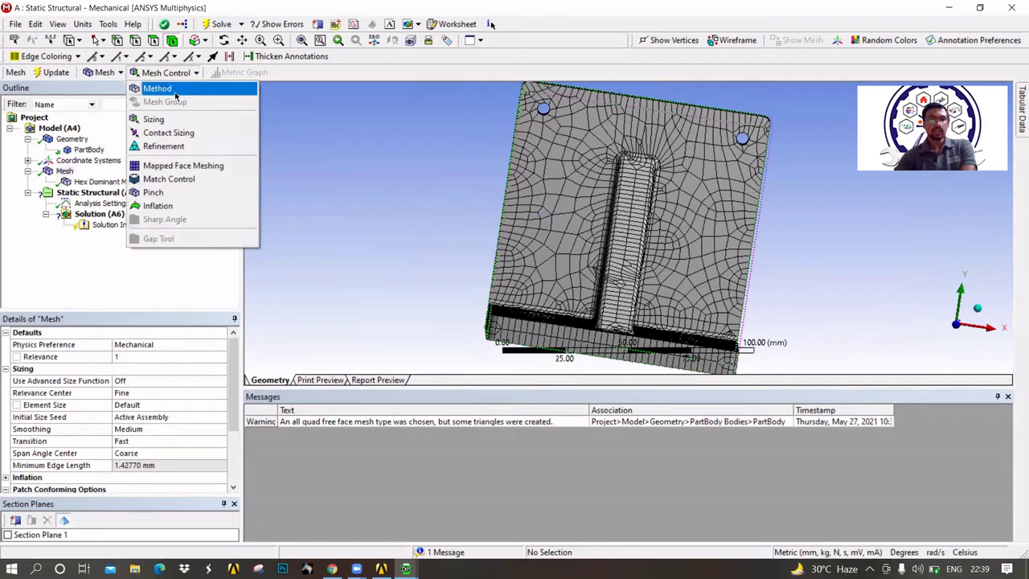
pyautogui.click(170, 121)
pyautogui.moveTo(689, 122); pyautogui.dragTo(643, 241)
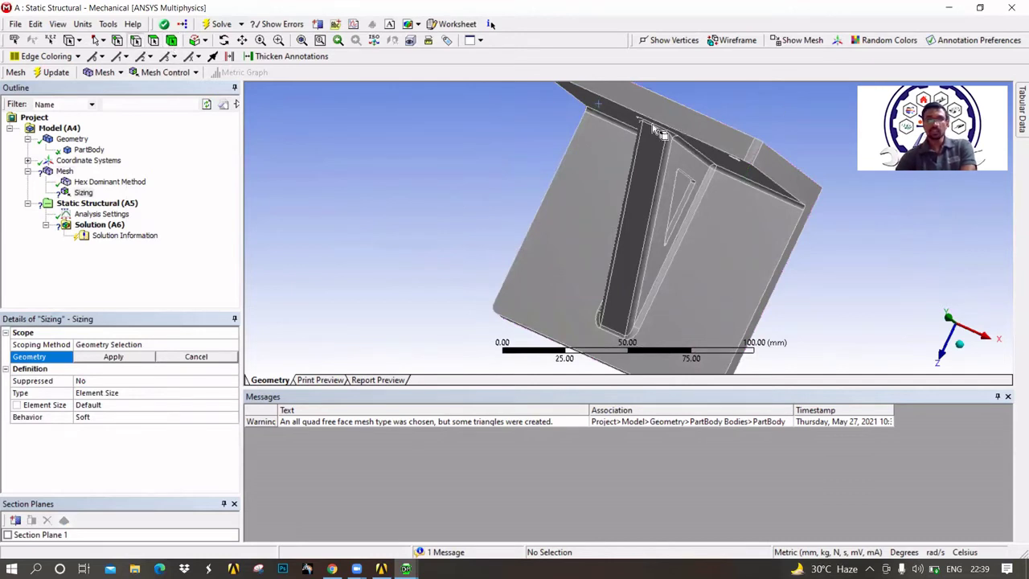
pyautogui.click(565, 169)
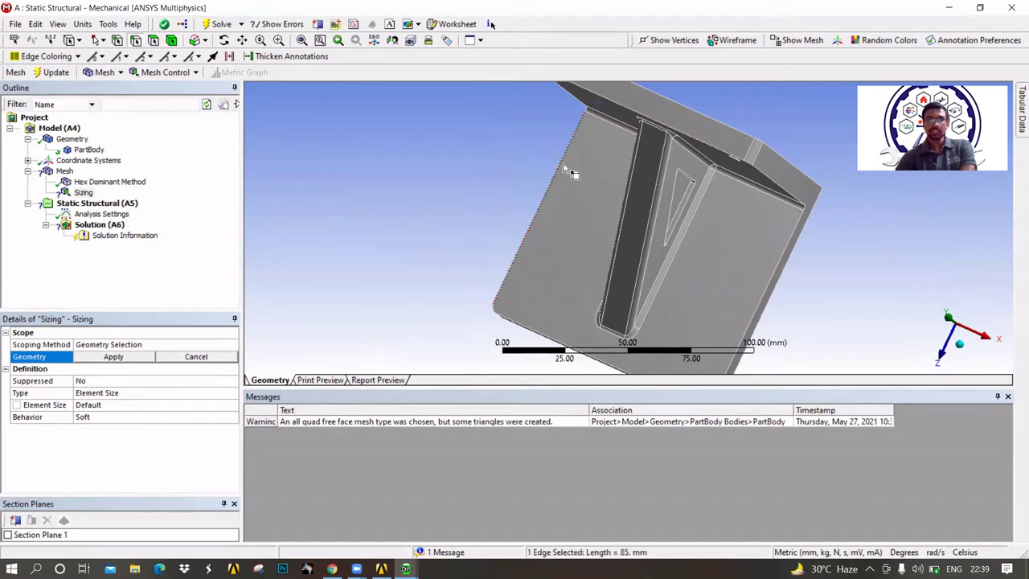
pyautogui.click(94, 367)
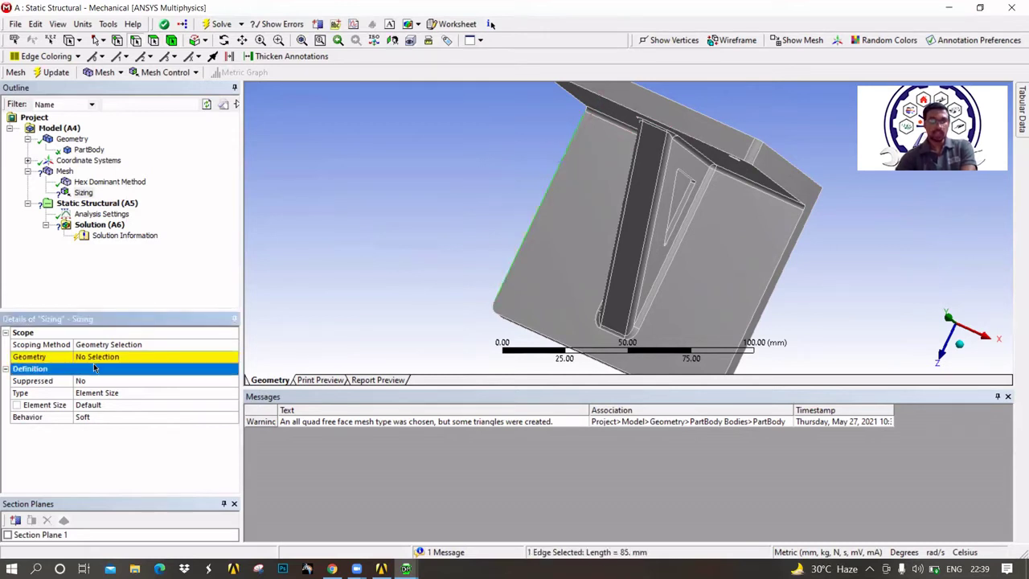
pyautogui.click(94, 357)
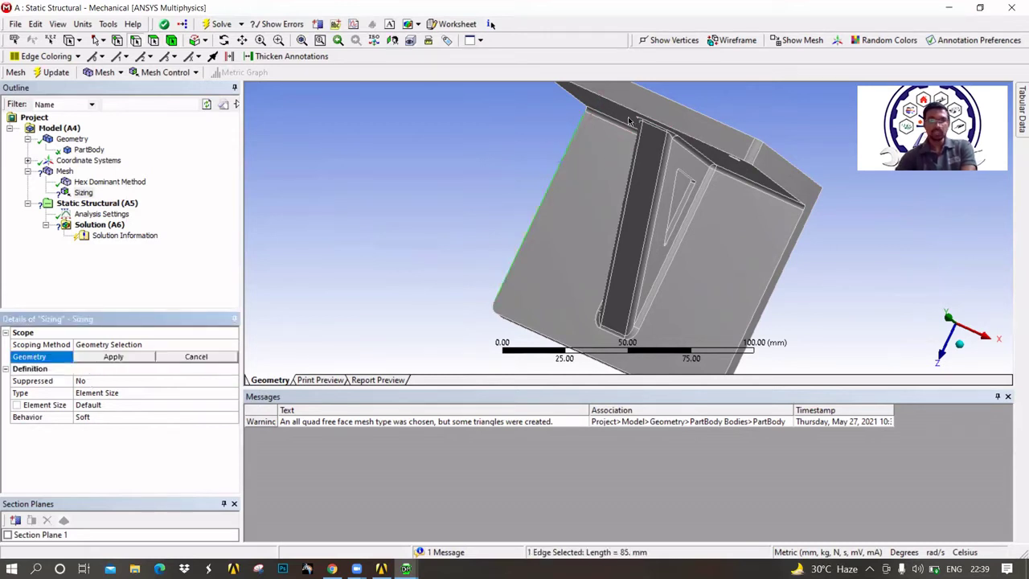
pyautogui.click(109, 357)
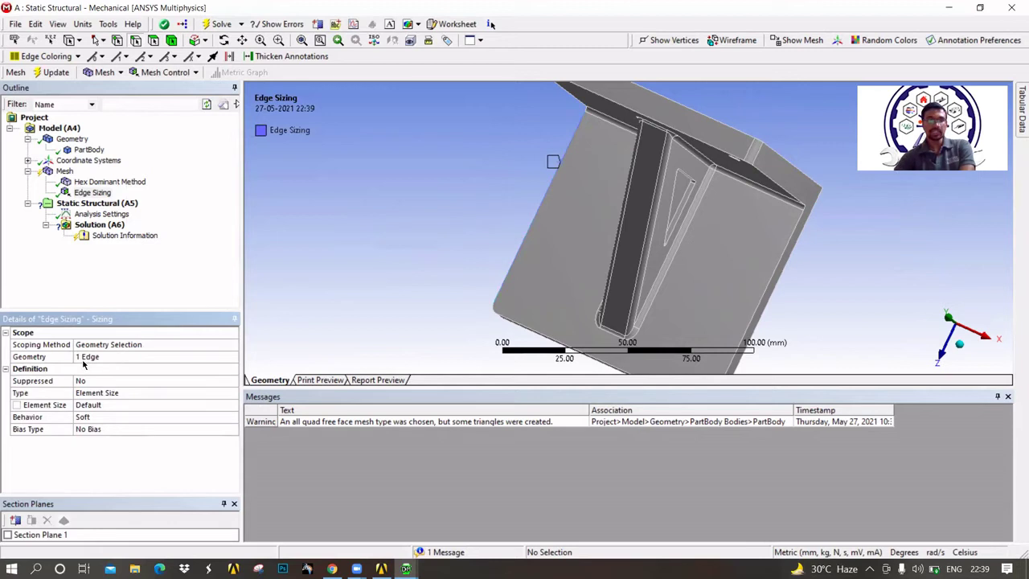
# Extend the edge sizing's geometry scope with the opposite parallel side edge of the base plate
pyautogui.click(100, 358)
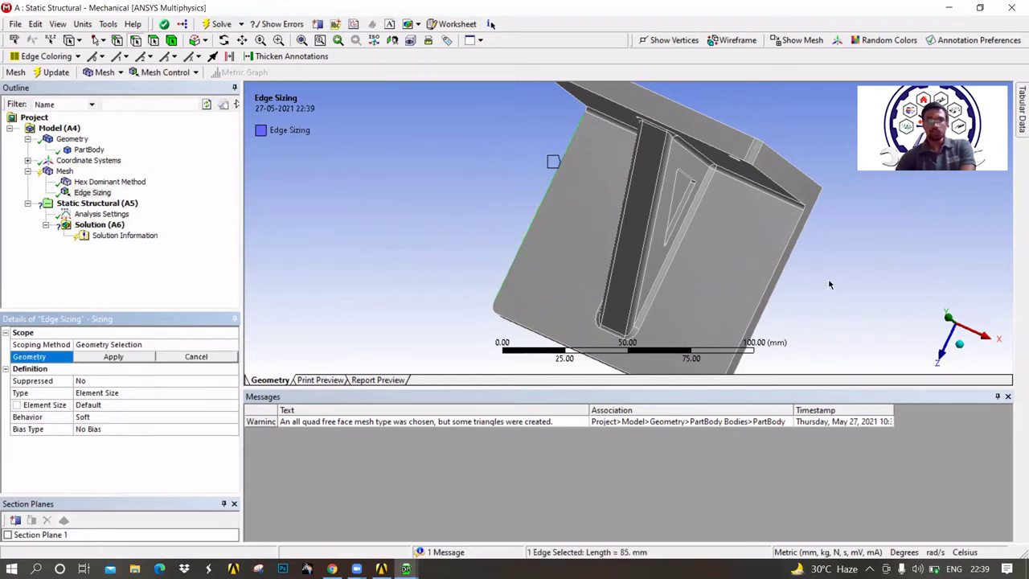
pyautogui.keyDown('ctrl'); pyautogui.click(768, 298); pyautogui.keyUp('ctrl')
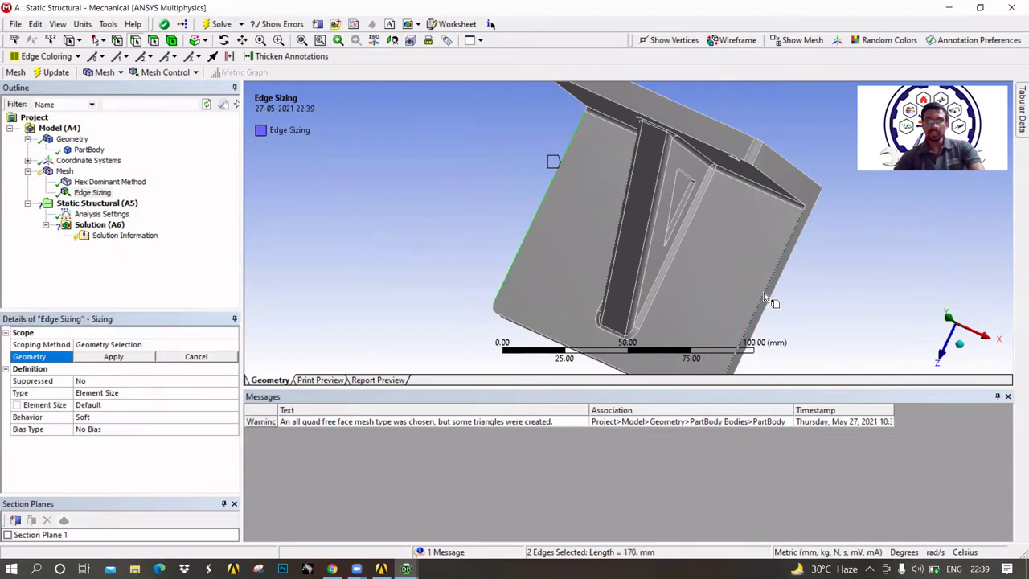
pyautogui.click(115, 356)
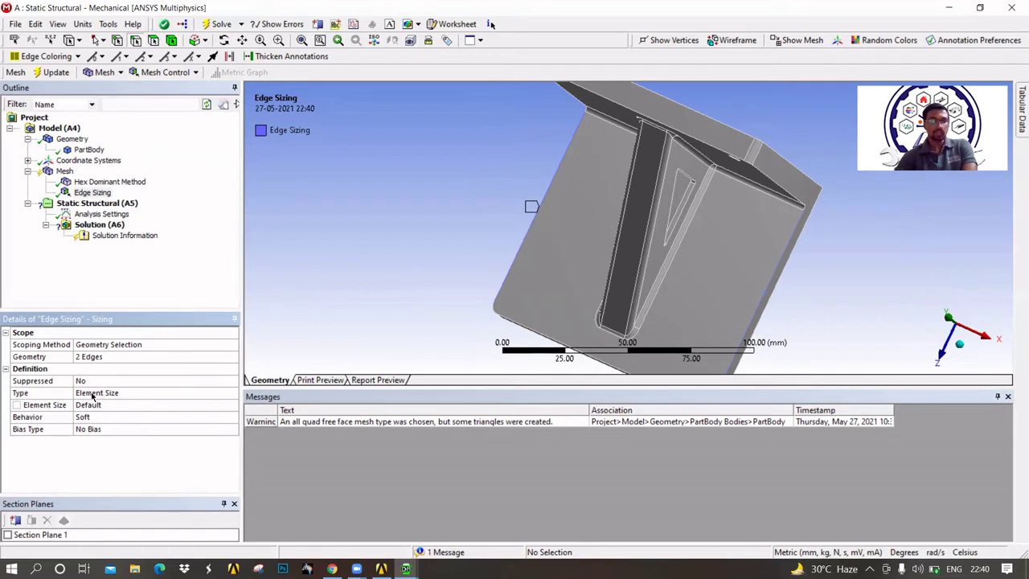
# Set the edge sizing type to Number of Divisions with 50 divisions
pyautogui.click(92, 394)
pyautogui.click(232, 393)
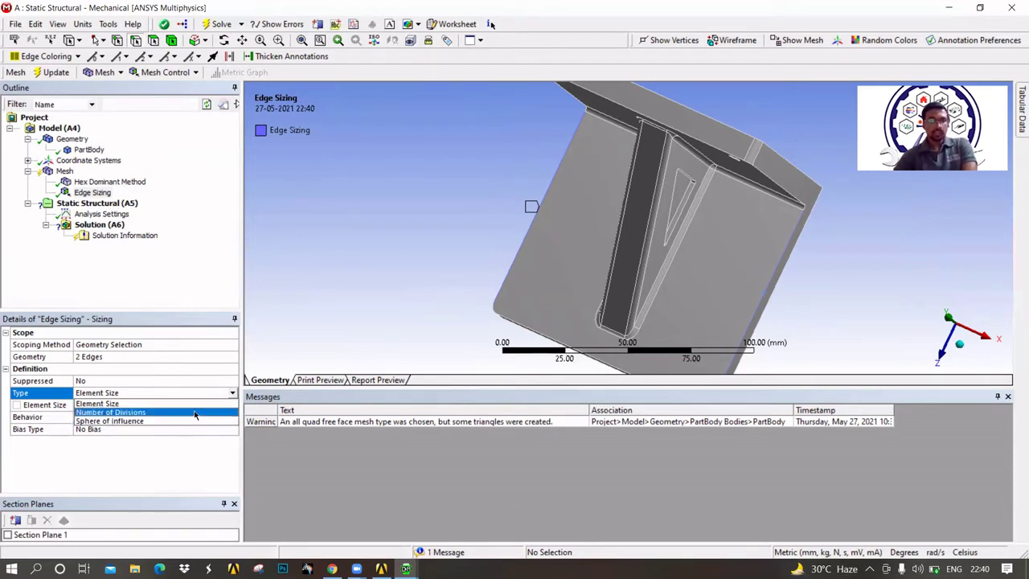
pyautogui.click(124, 412)
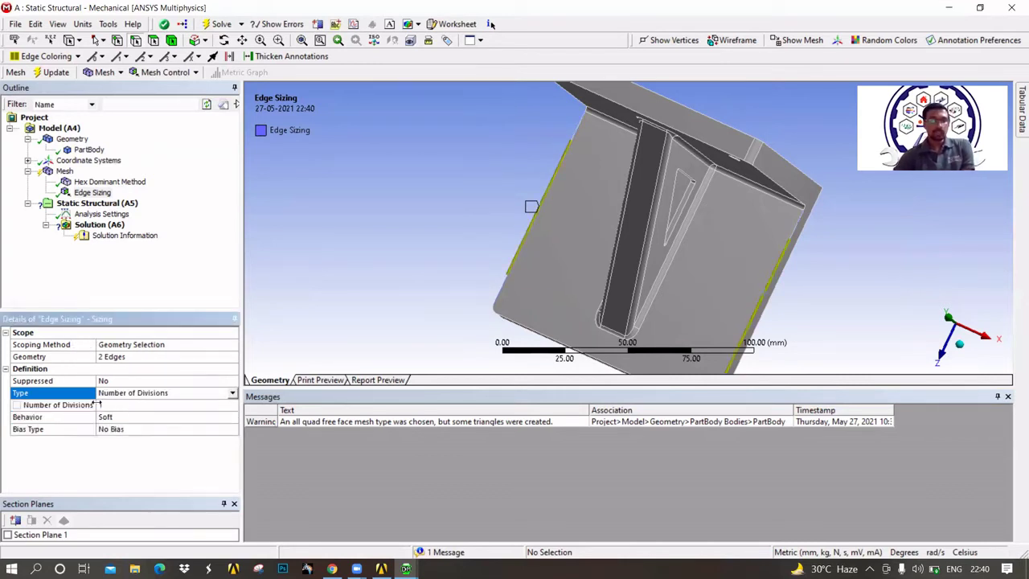
pyautogui.click(111, 405)
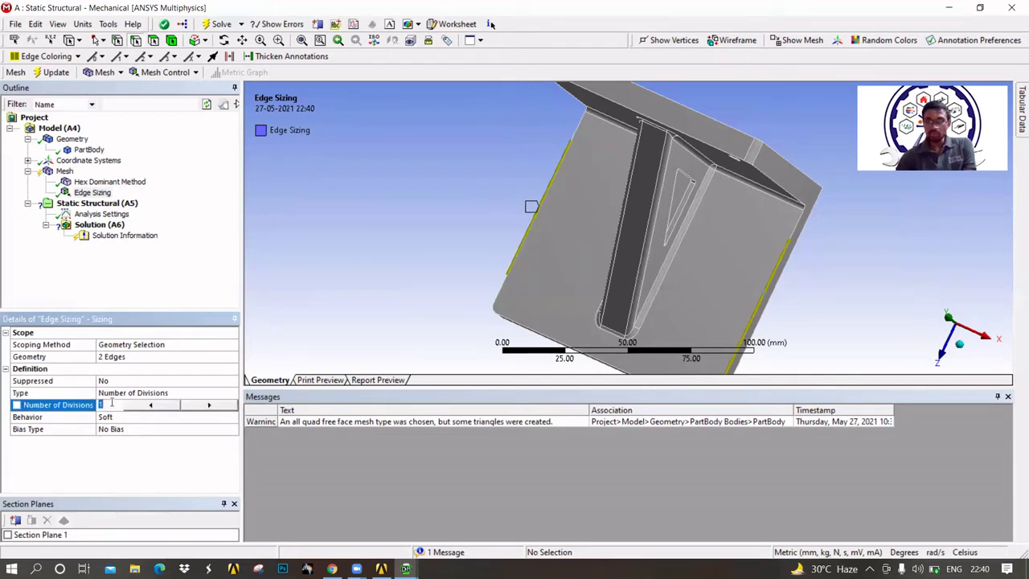
pyautogui.write('50')
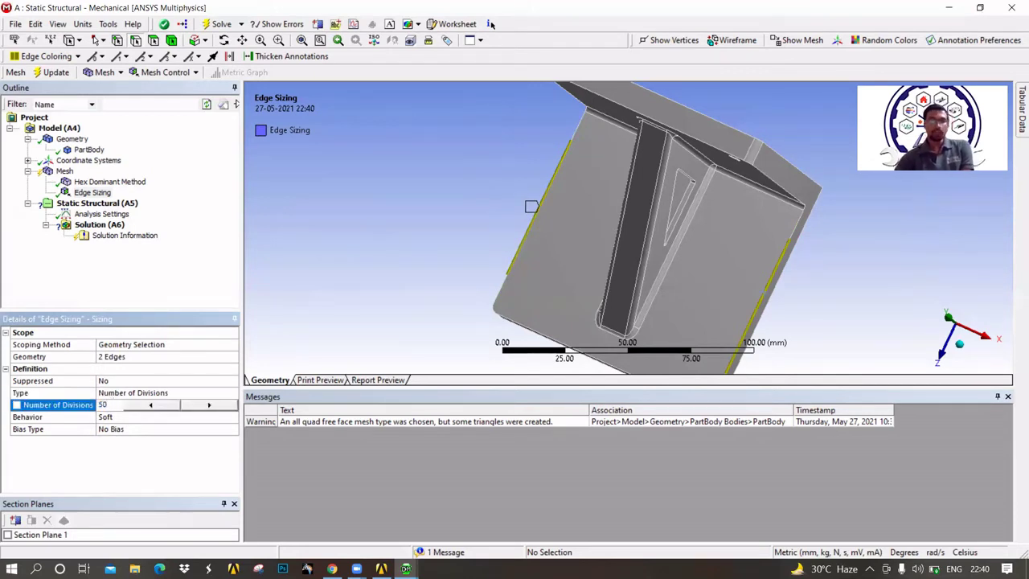
pyautogui.click(140, 231)
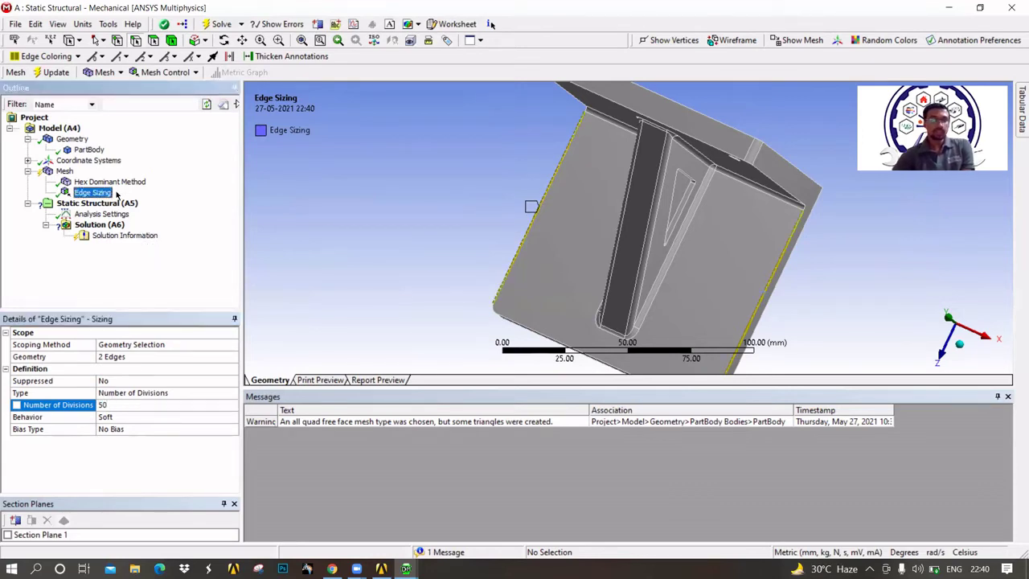
# Clear the obsolete mesh data and regenerate the bracket's mesh with the edge sizing included
pyautogui.rightClick(63, 171)
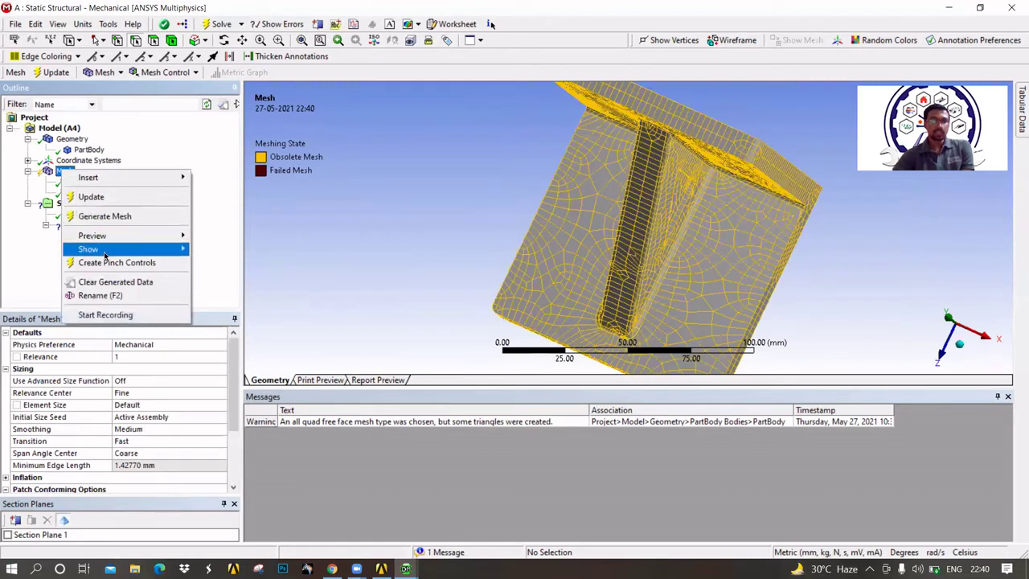
pyautogui.click(114, 281)
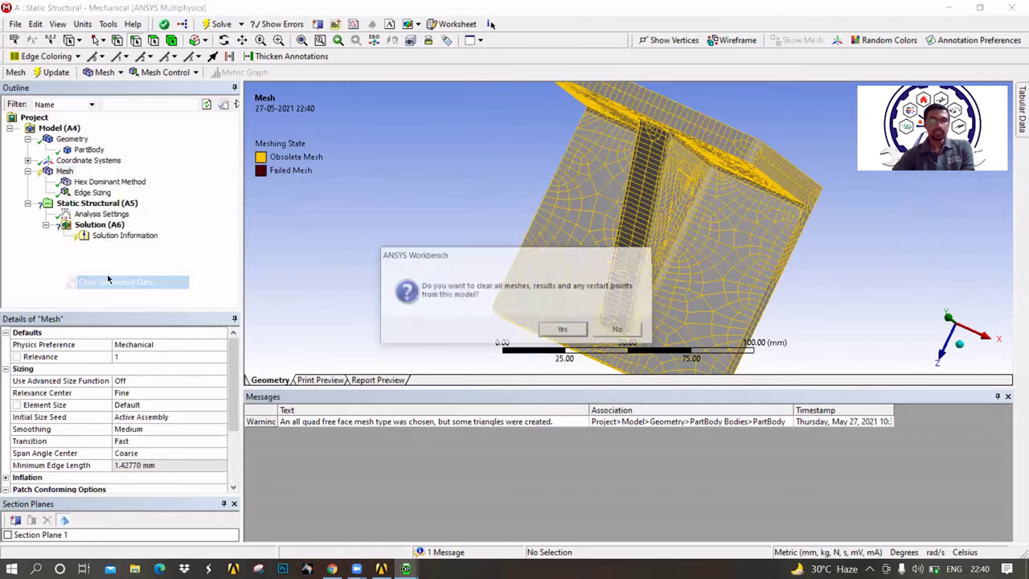
pyautogui.click(565, 329)
pyautogui.rightClick(66, 170)
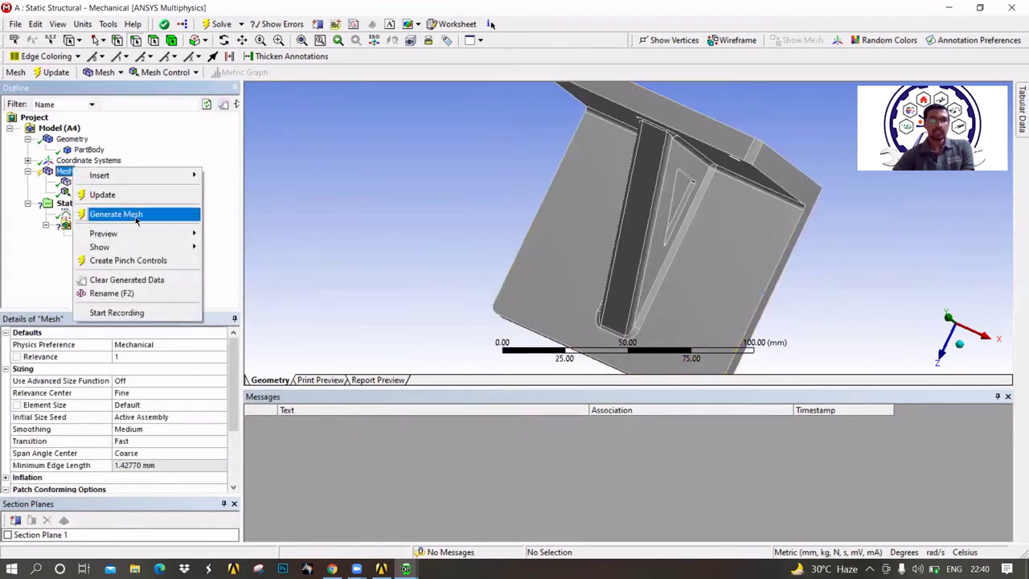
pyautogui.click(136, 214)
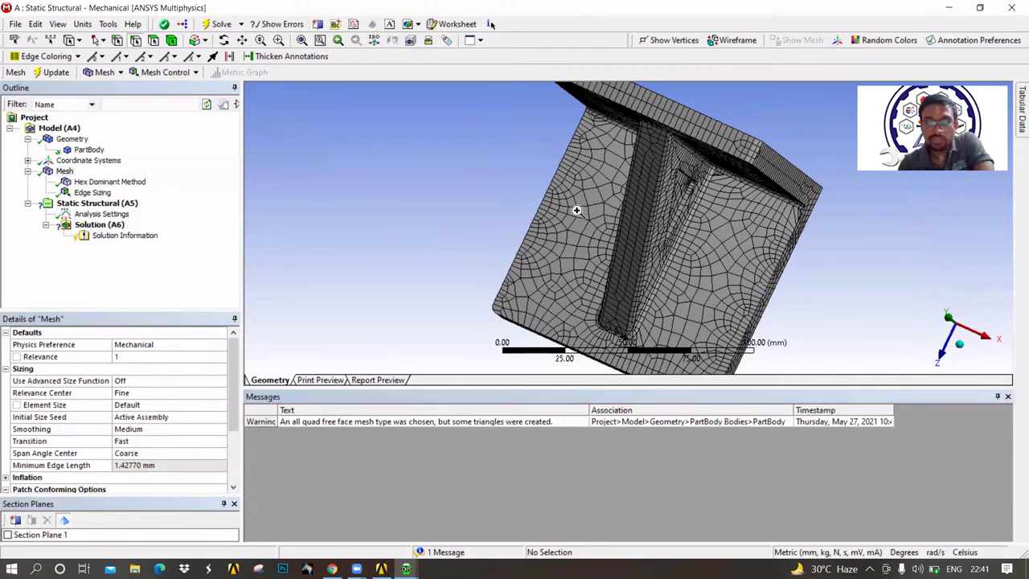
# Add a Sizing mesh control and scope it to the base plate's inner face surrounding the rib
pyautogui.rightClick(577, 210)
pyautogui.moveTo(642, 223)
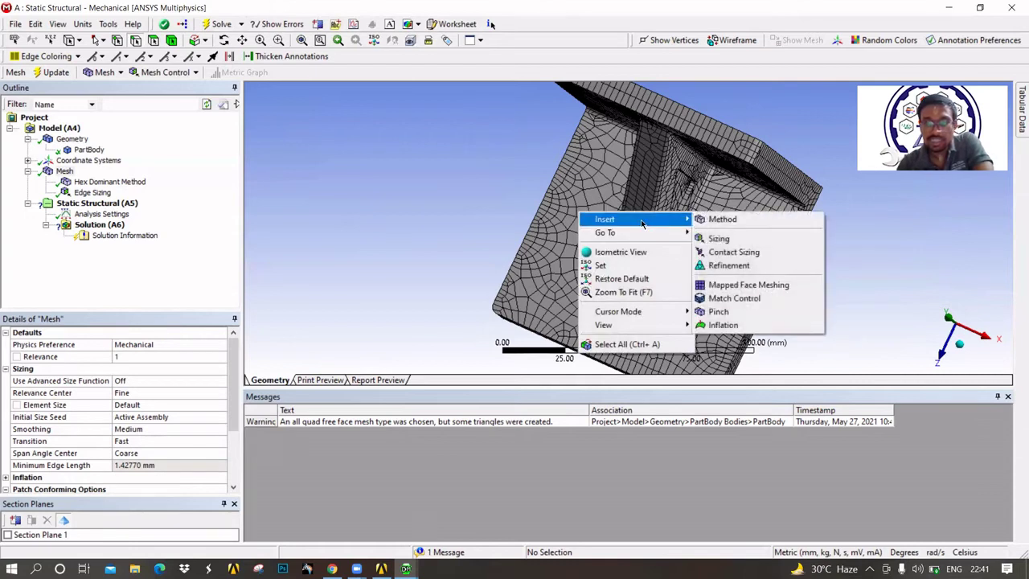
pyautogui.click(718, 239)
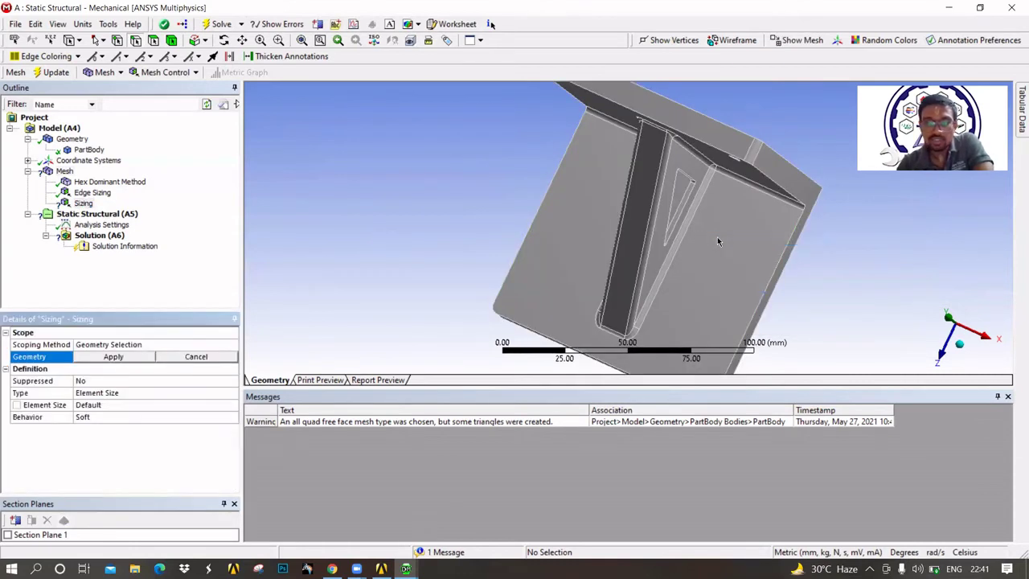
pyautogui.click(113, 357)
pyautogui.click(126, 358)
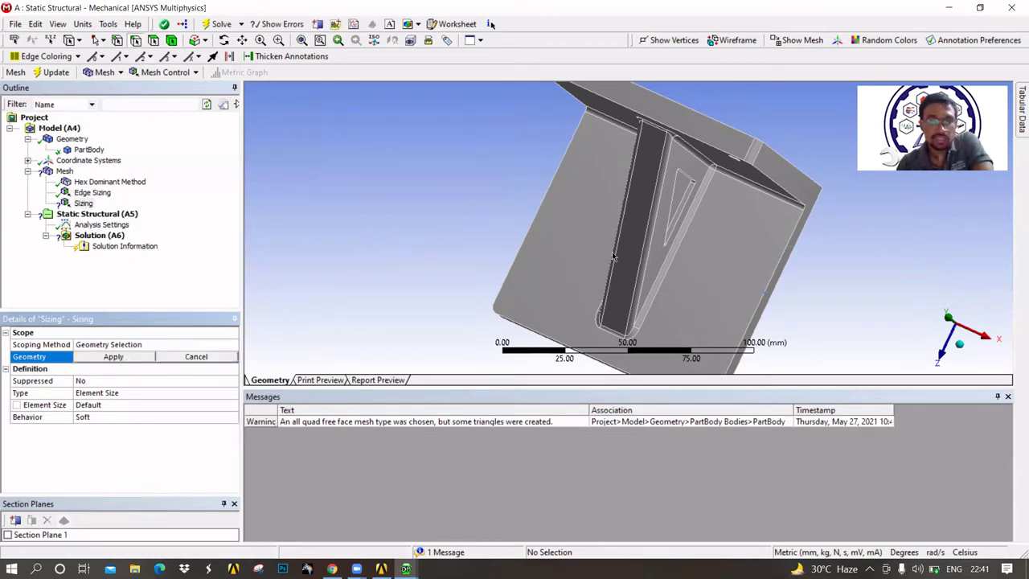
pyautogui.click(153, 41)
pyautogui.click(591, 206)
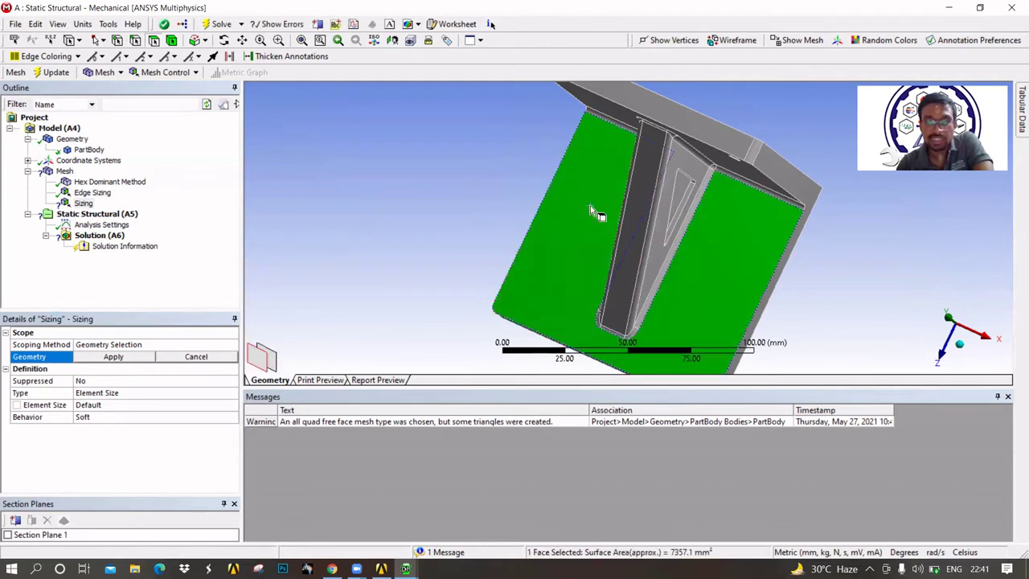
pyautogui.click(115, 357)
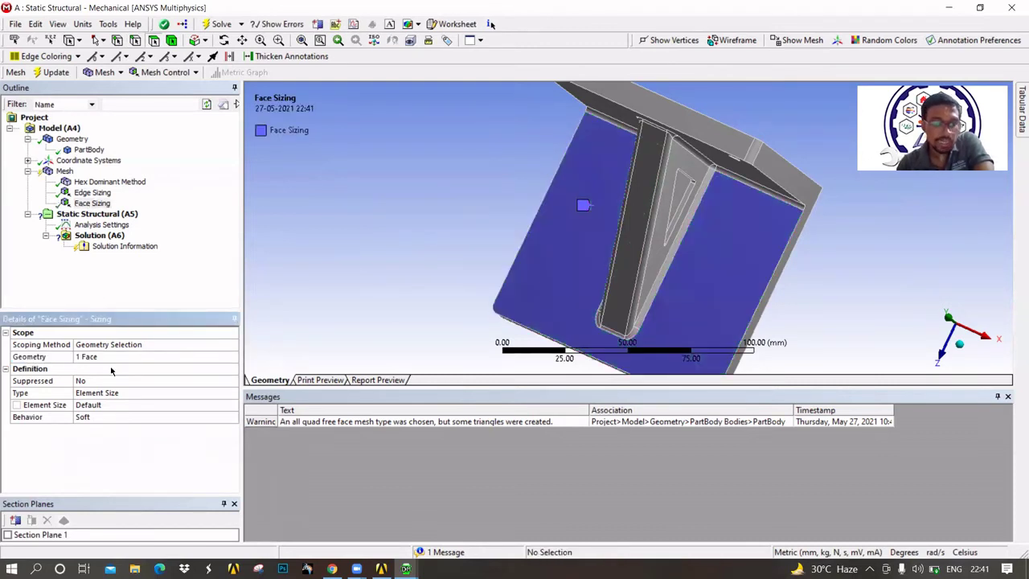
# Keep the face sizing type as Element Size and set the element size to 2 mm
pyautogui.click(101, 394)
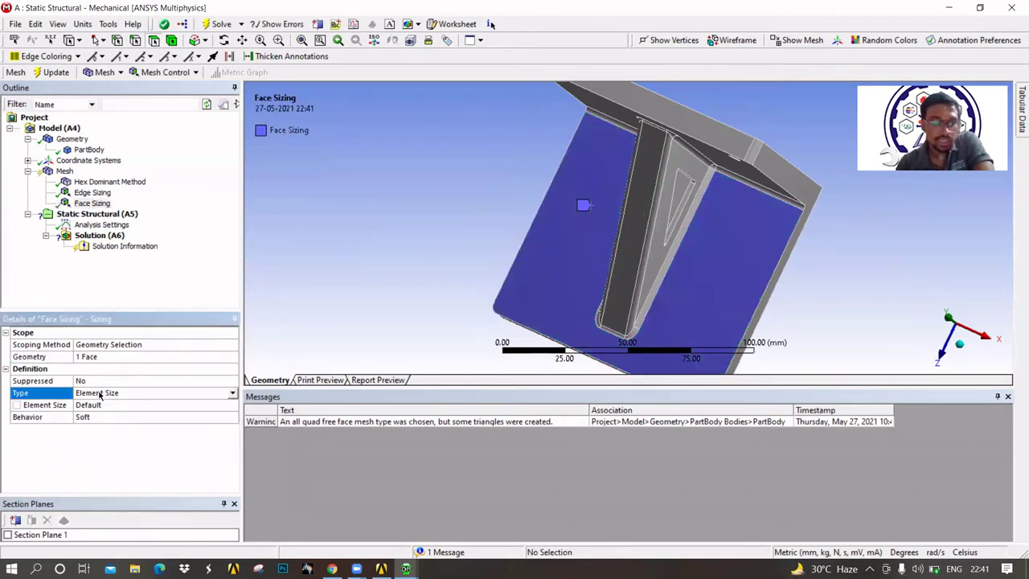
pyautogui.click(231, 393)
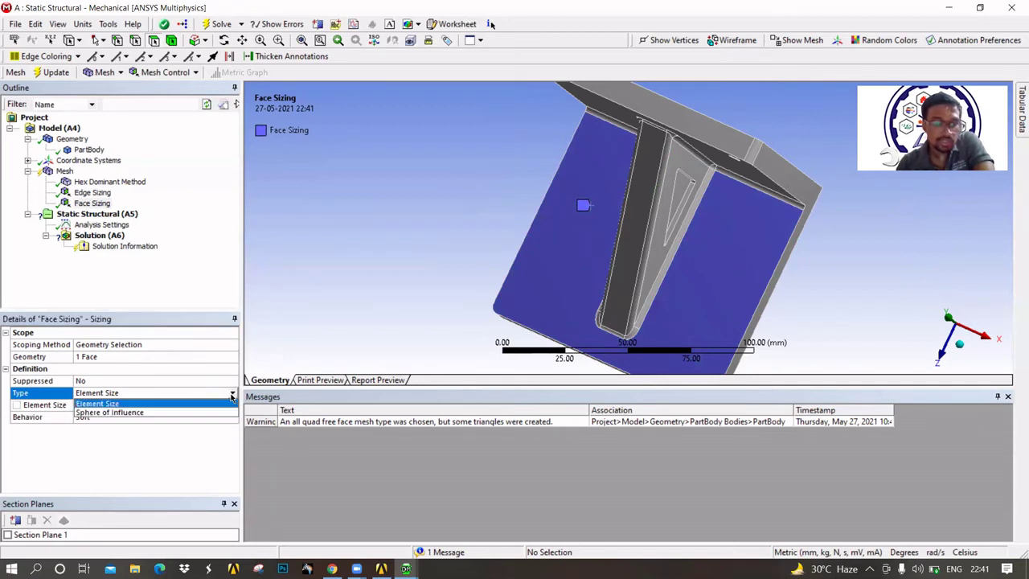
pyautogui.click(187, 432)
pyautogui.click(112, 405)
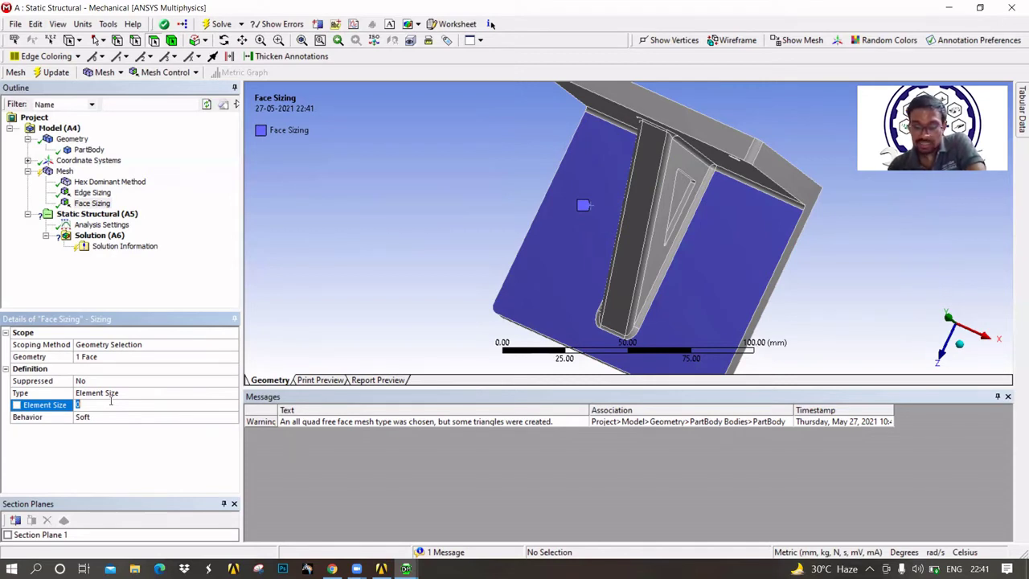
pyautogui.write('2')
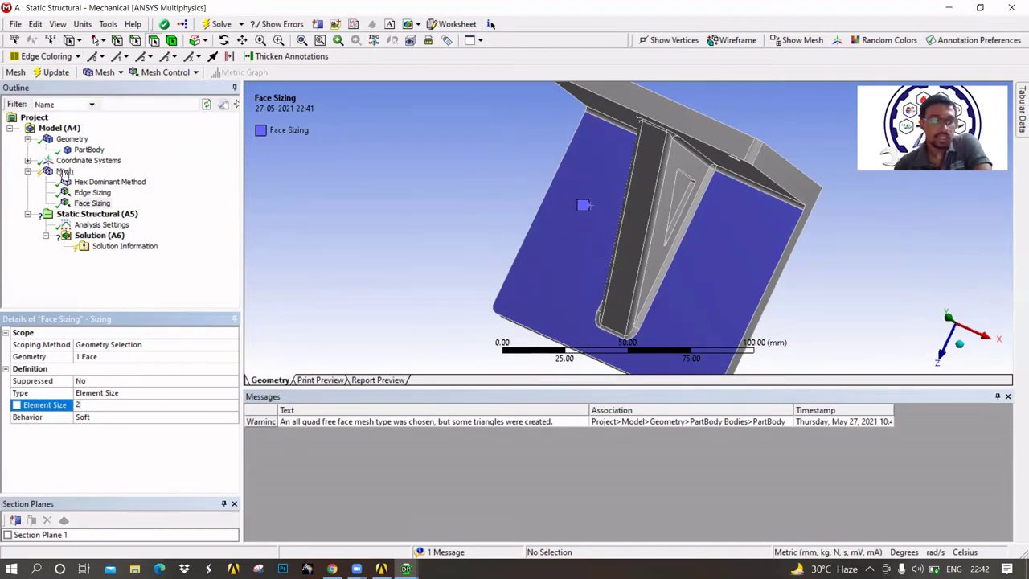
# Clear the obsolete mesh data and regenerate the bracket's mesh with the face sizing included
pyautogui.rightClick(64, 171)
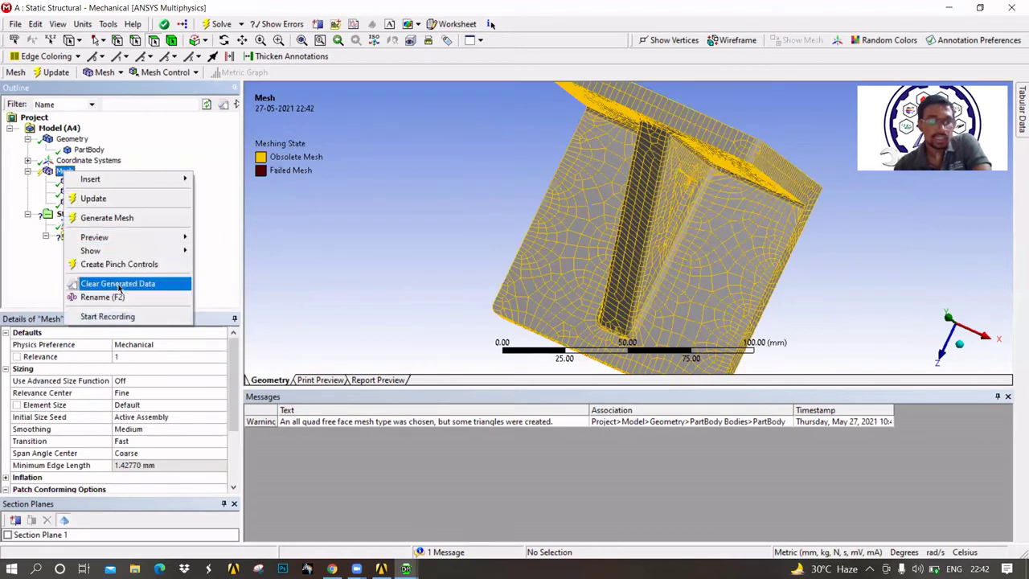
pyautogui.click(117, 284)
pyautogui.click(563, 330)
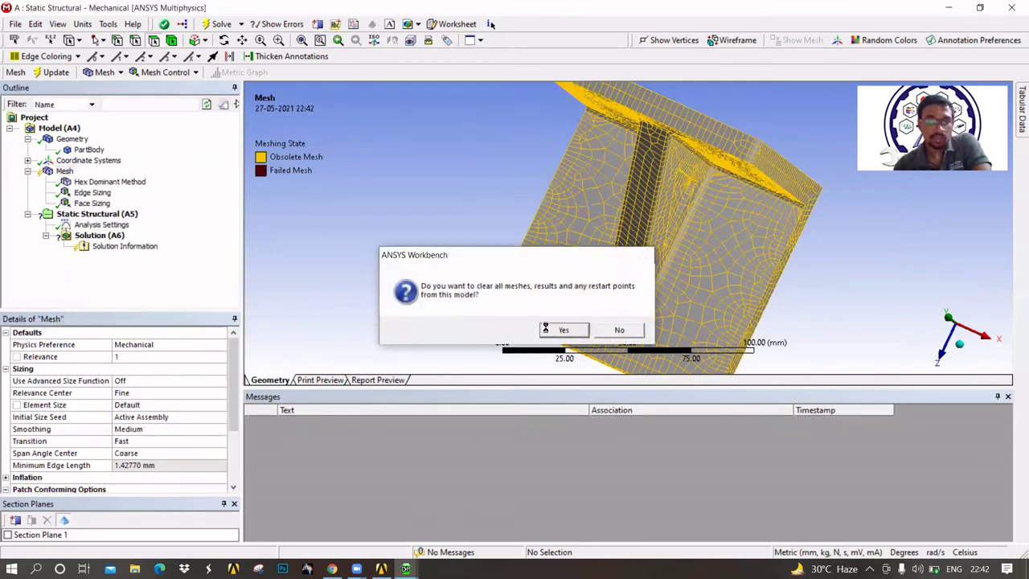
pyautogui.rightClick(52, 171)
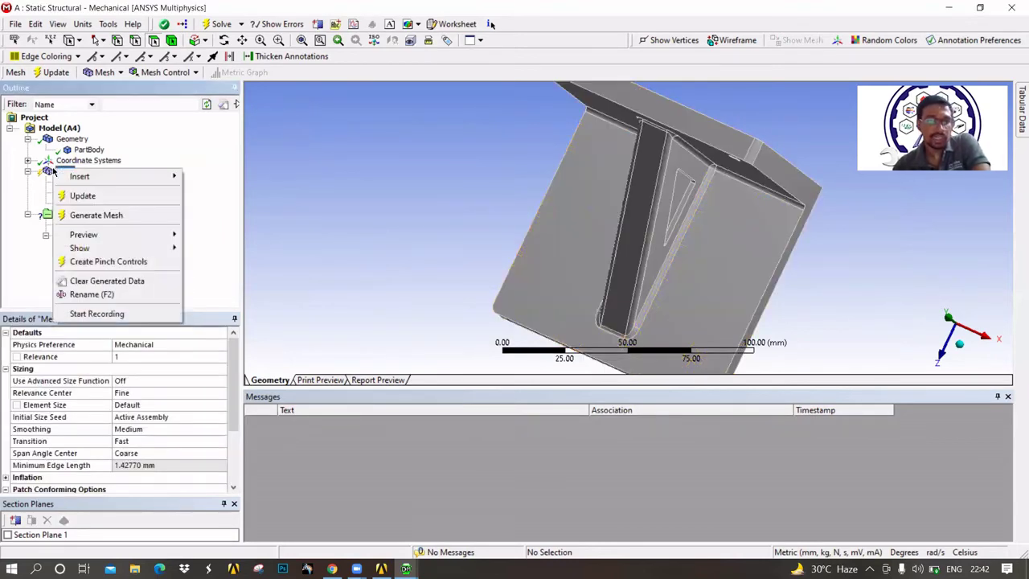
pyautogui.click(136, 215)
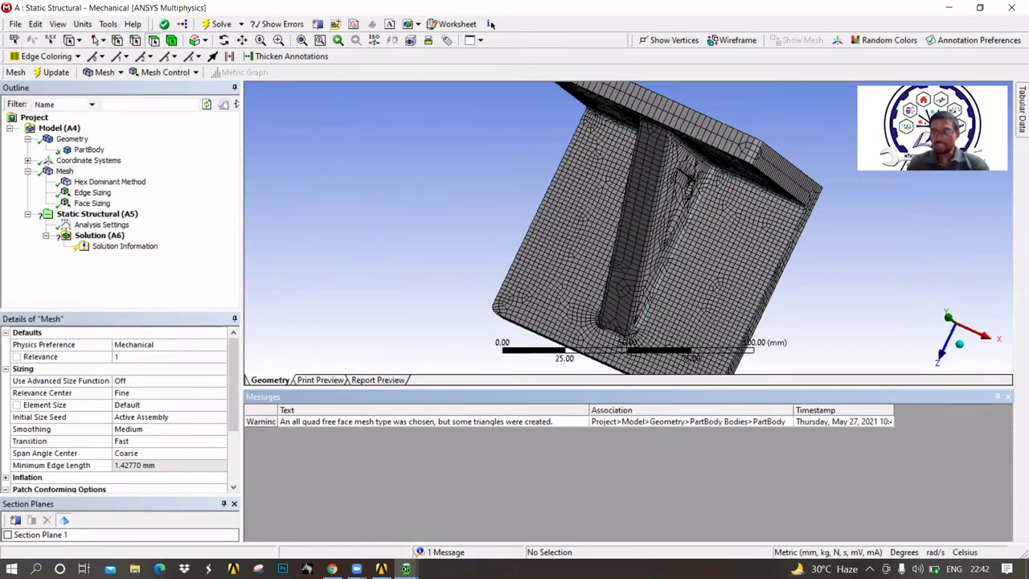
# Examine the regenerated mesh from several sides and review the loads and supports available for the static structural analysis
pyautogui.moveTo(535, 258); pyautogui.dragTo(553, 303, button='middle')
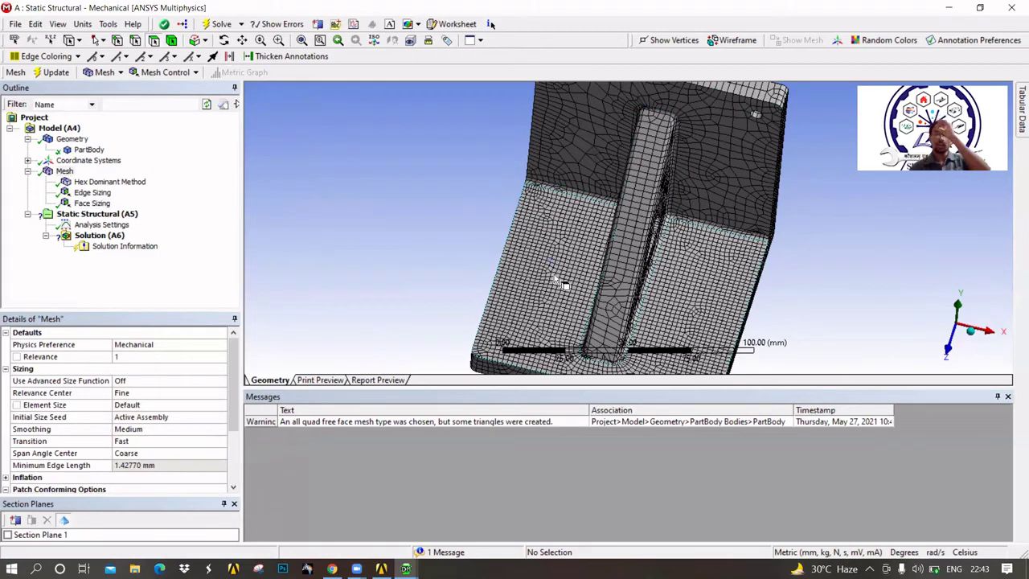
pyautogui.moveTo(554, 272); pyautogui.dragTo(562, 215, button='middle')
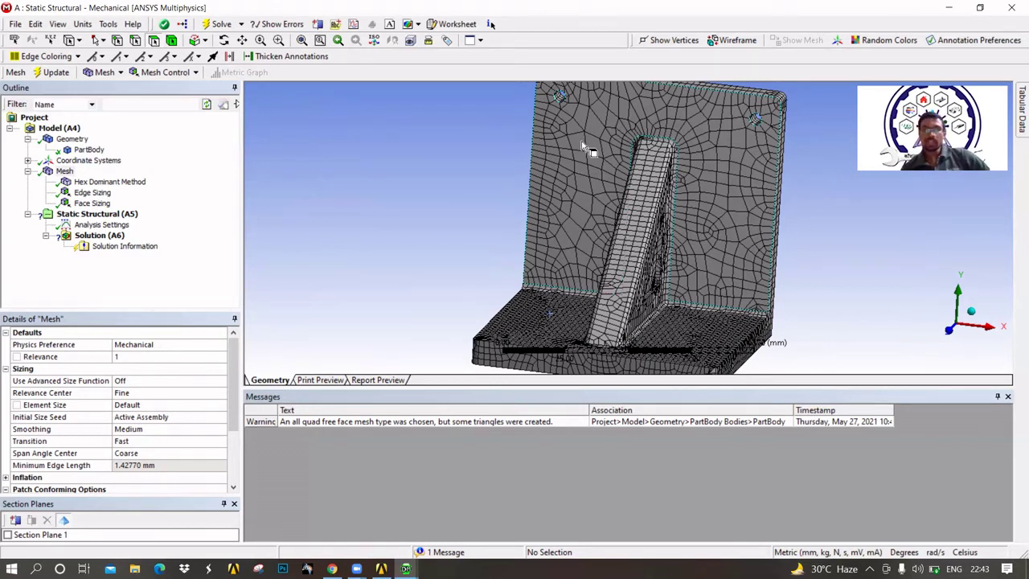
pyautogui.moveTo(720, 206); pyautogui.dragTo(608, 215, button='middle')
pyautogui.scroll(-5, 620, 208)
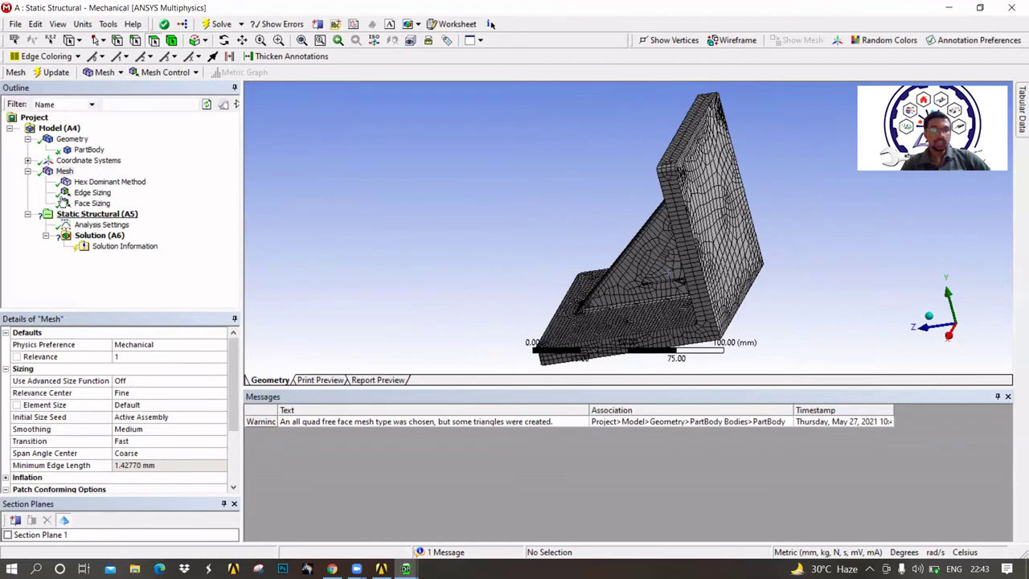
pyautogui.click(90, 214)
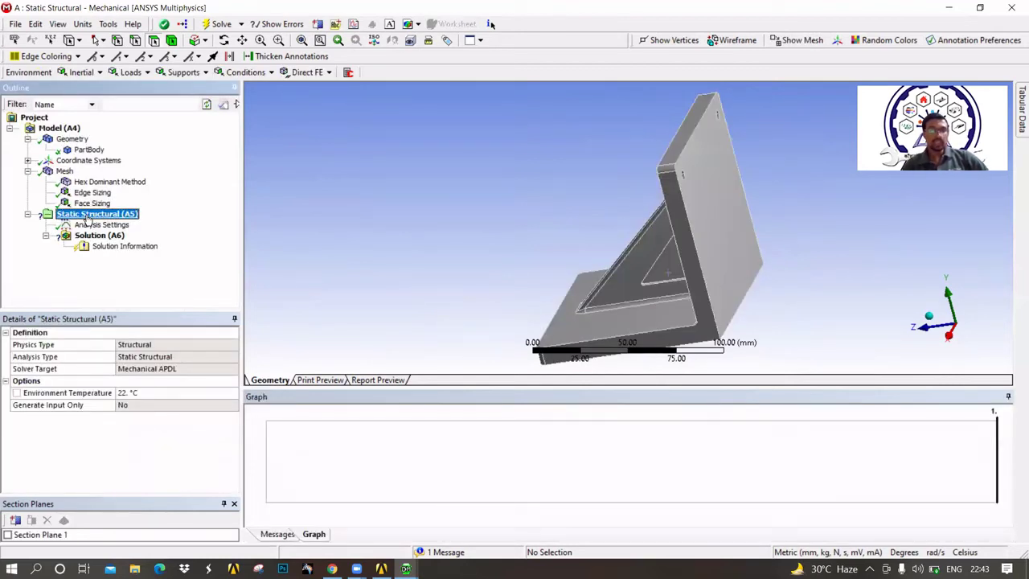
pyautogui.rightClick(87, 217)
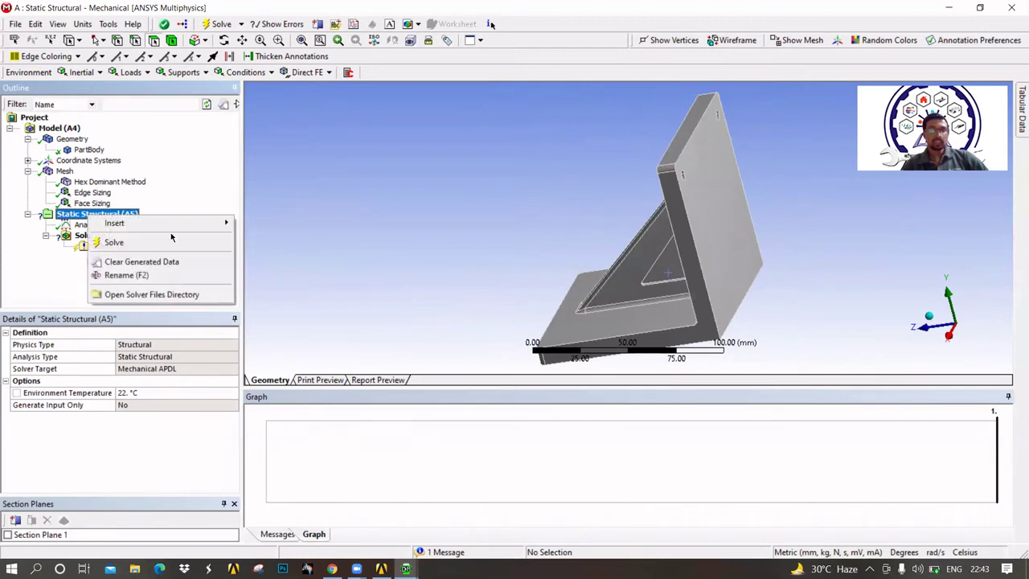
pyautogui.moveTo(185, 223)
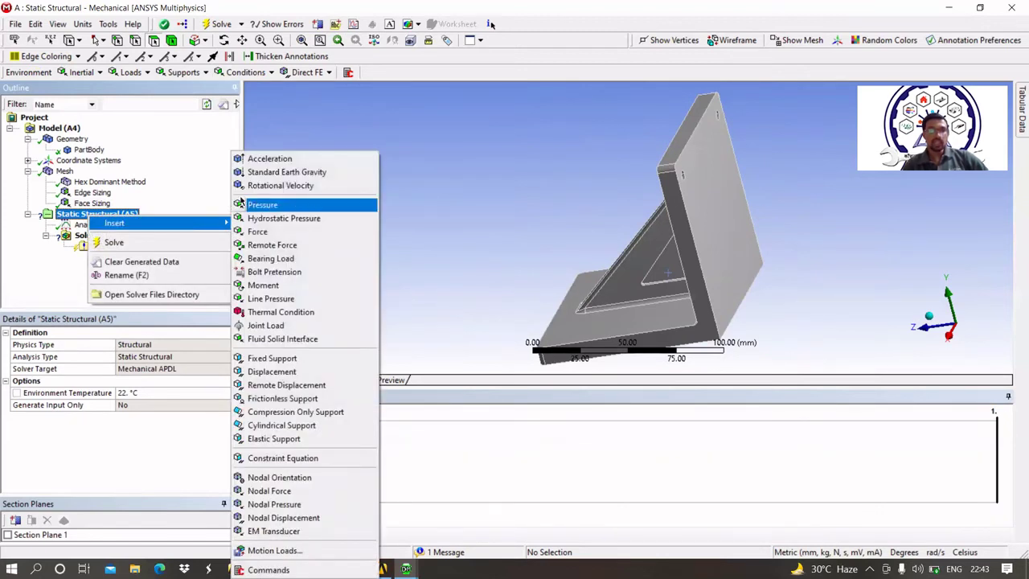
pyautogui.click(205, 185)
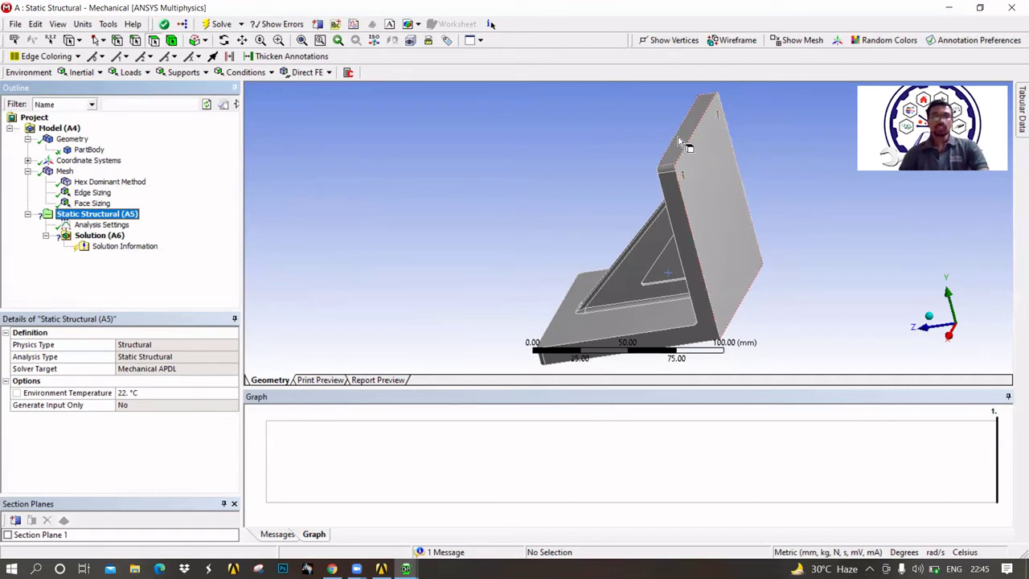
# Add a Fixed Support scoped to the four inner faces of the two holes in the bracket's vertical plate
pyautogui.moveTo(727, 160); pyautogui.dragTo(666, 281, button='middle')
pyautogui.scroll(3, 586, 236)
pyautogui.scroll(3, 609, 144)
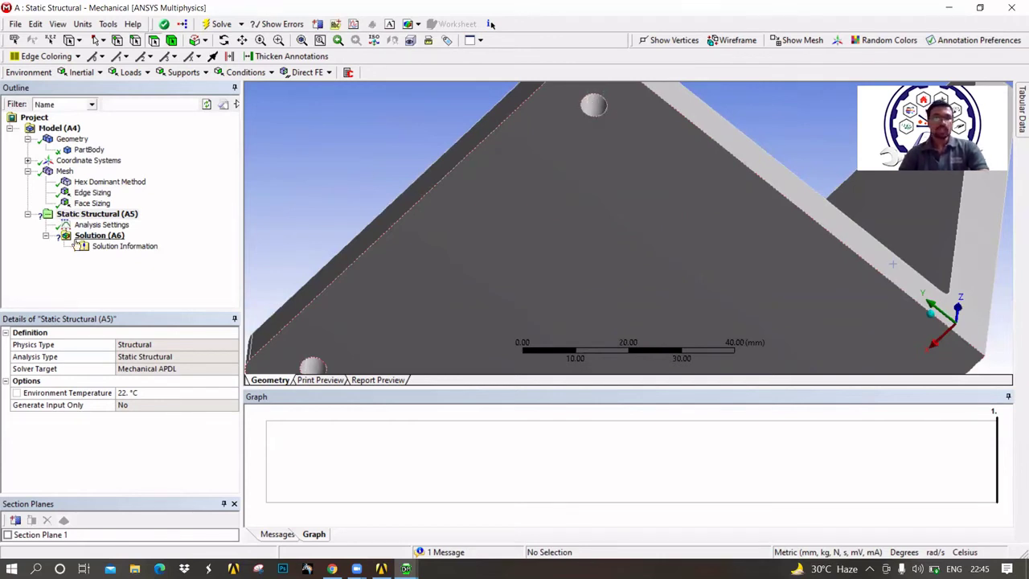
pyautogui.click(194, 73)
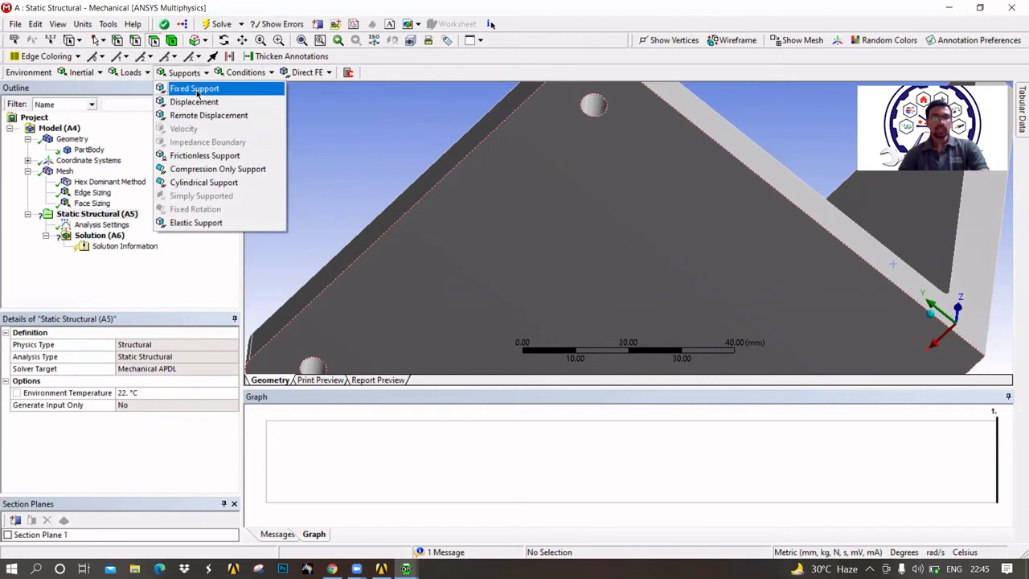
pyautogui.click(197, 93)
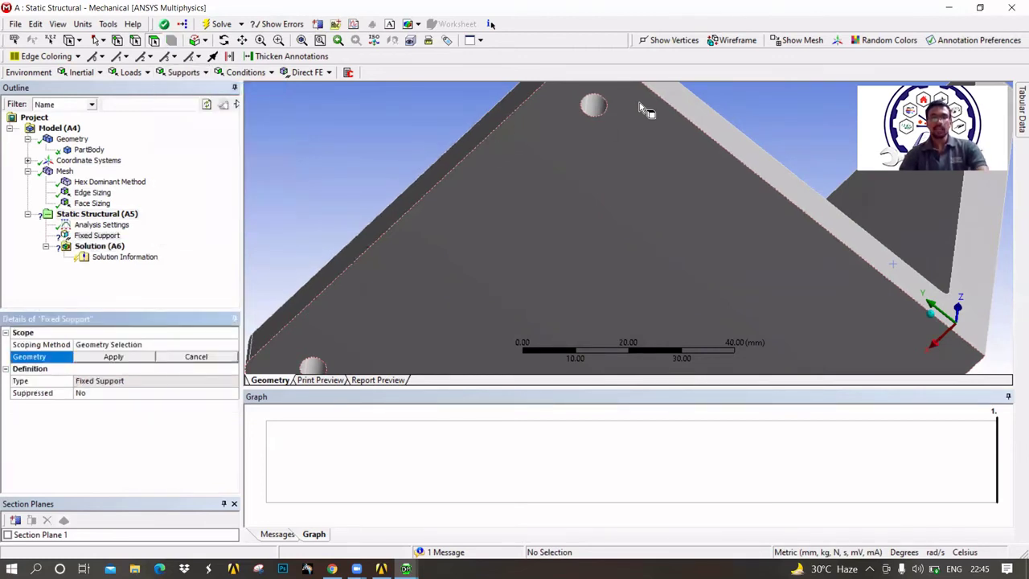
pyautogui.click(595, 108)
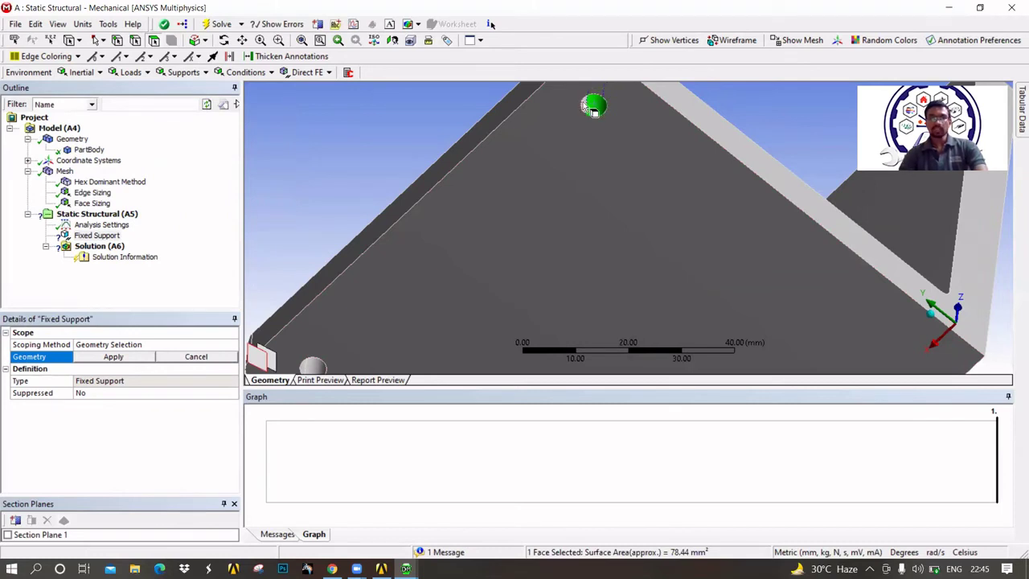
pyautogui.keyDown('ctrl'); pyautogui.click(595, 108); pyautogui.keyUp('ctrl')
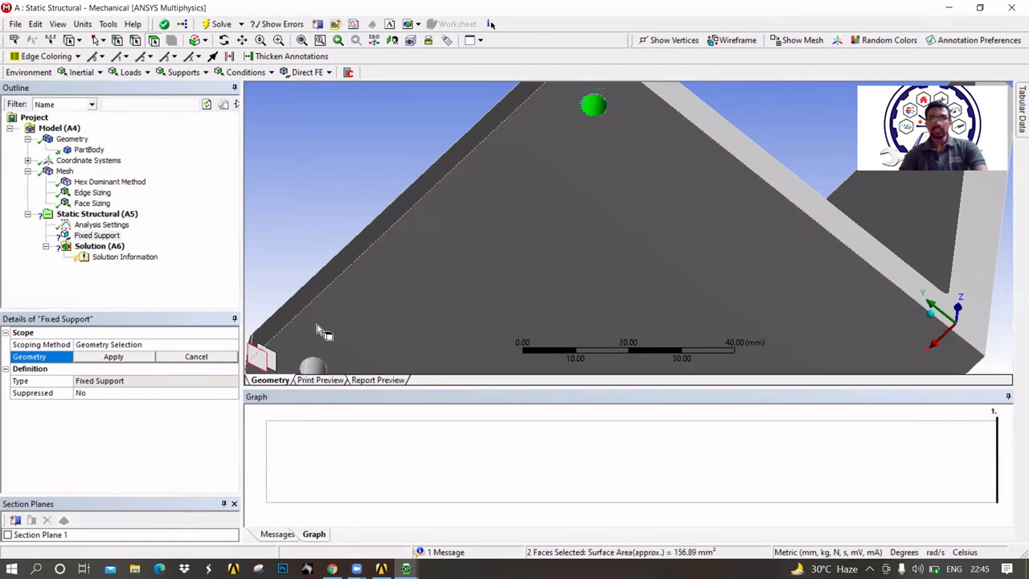
pyautogui.keyDown('ctrl'); pyautogui.click(316, 368); pyautogui.keyUp('ctrl')
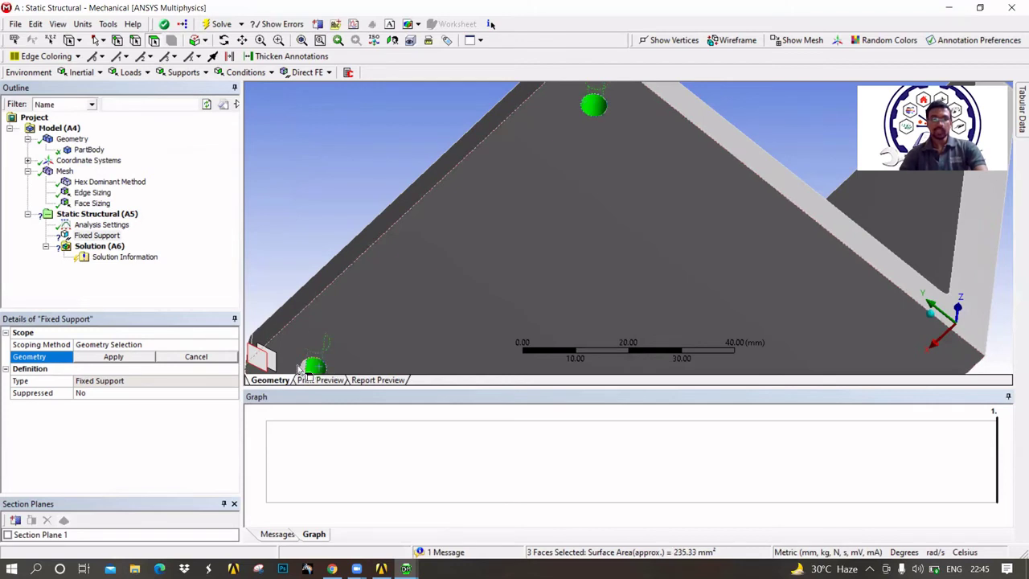
pyautogui.keyDown('ctrl'); pyautogui.click(313, 368); pyautogui.keyUp('ctrl')
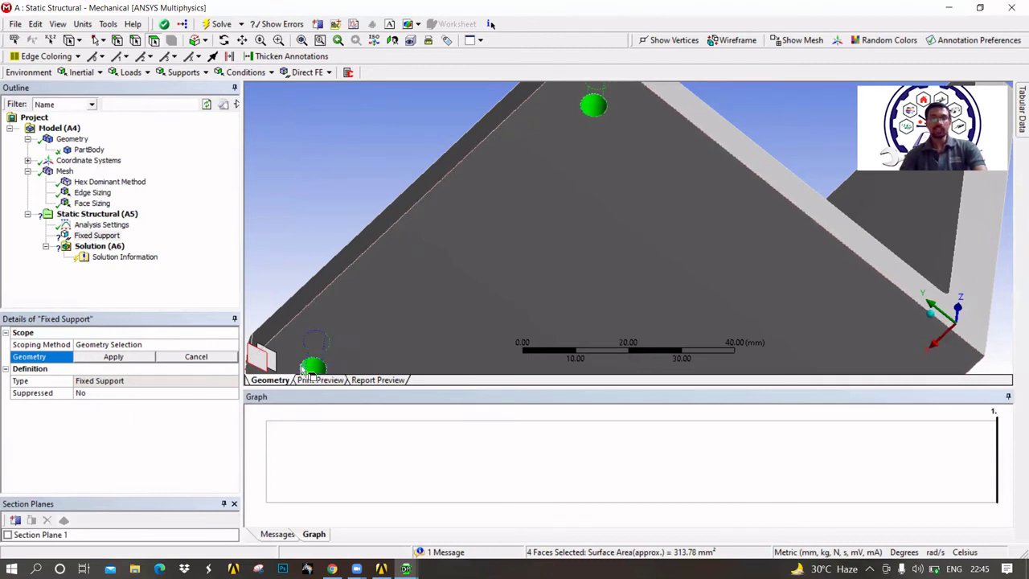
pyautogui.click(115, 359)
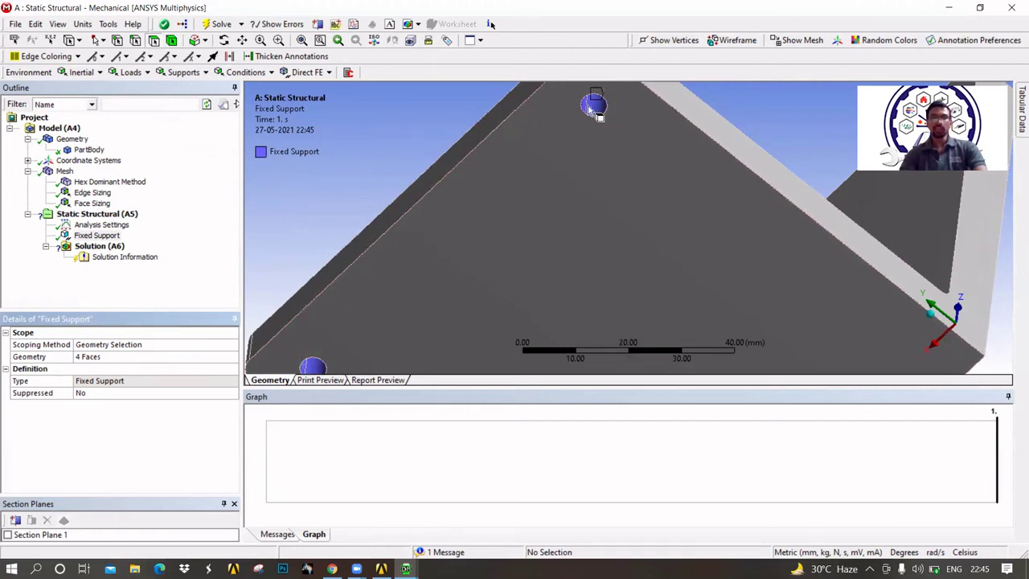
# Add a Force load scoped to the lower long edge at the free end of the bracket's horizontal plate
pyautogui.rightClick(364, 132)
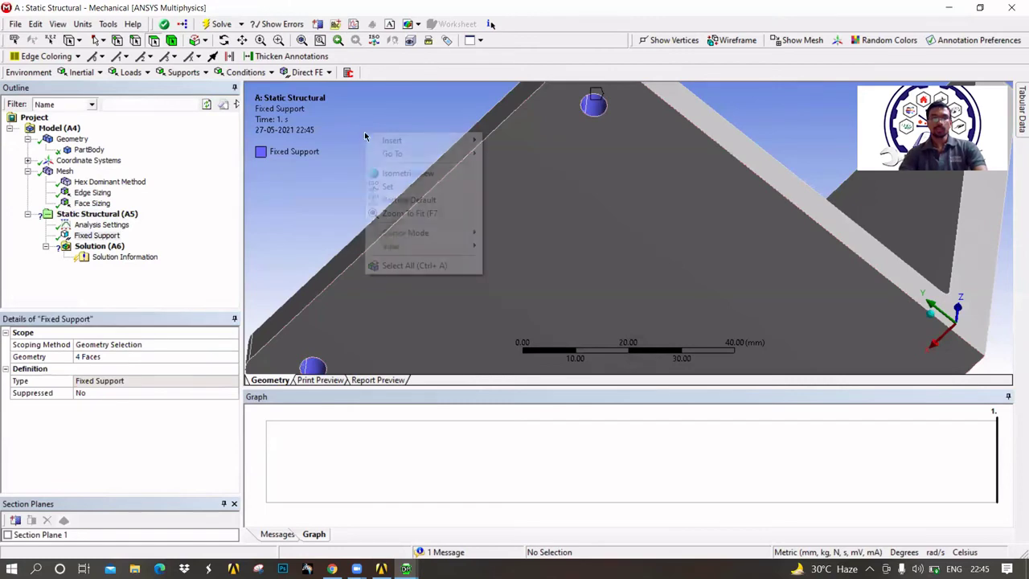
pyautogui.click(406, 212)
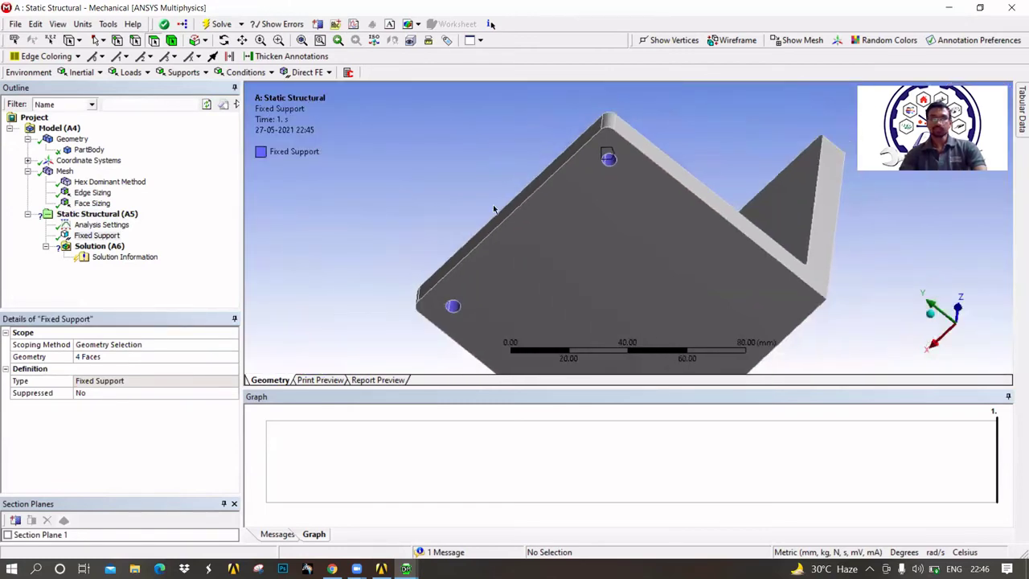
pyautogui.moveTo(494, 209); pyautogui.dragTo(760, 249, button='middle')
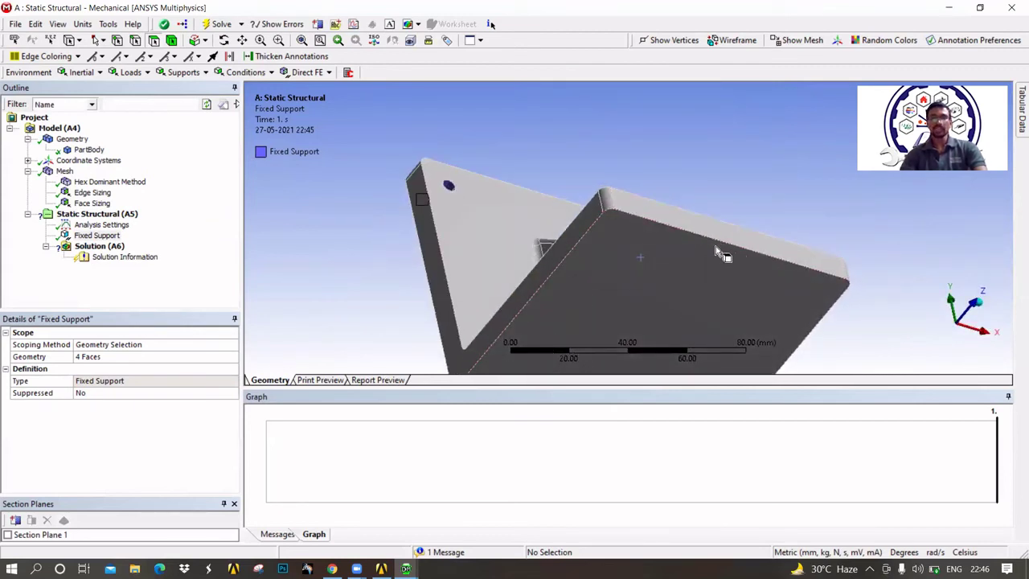
pyautogui.moveTo(639, 260); pyautogui.dragTo(611, 261, button='middle')
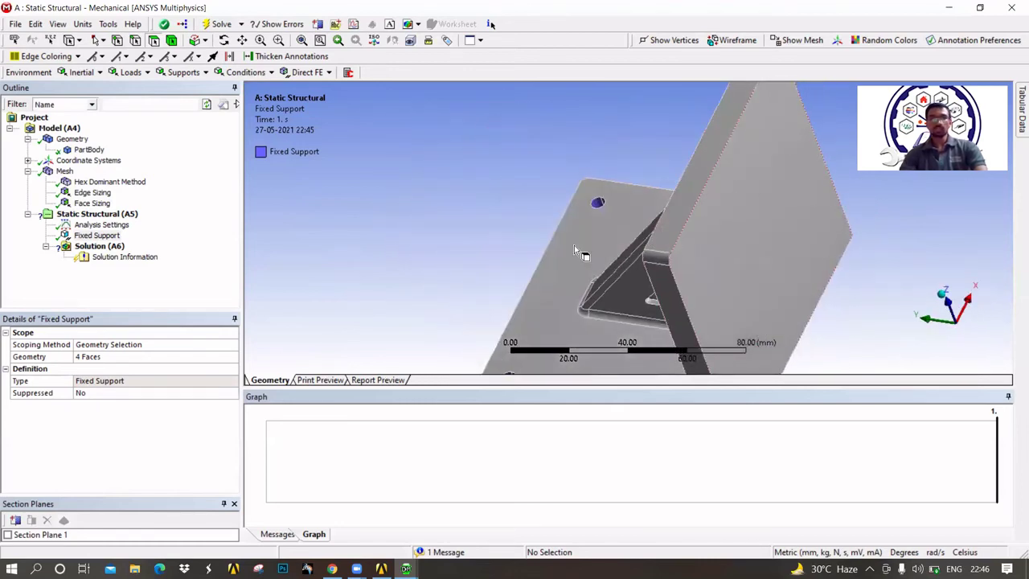
pyautogui.click(81, 213)
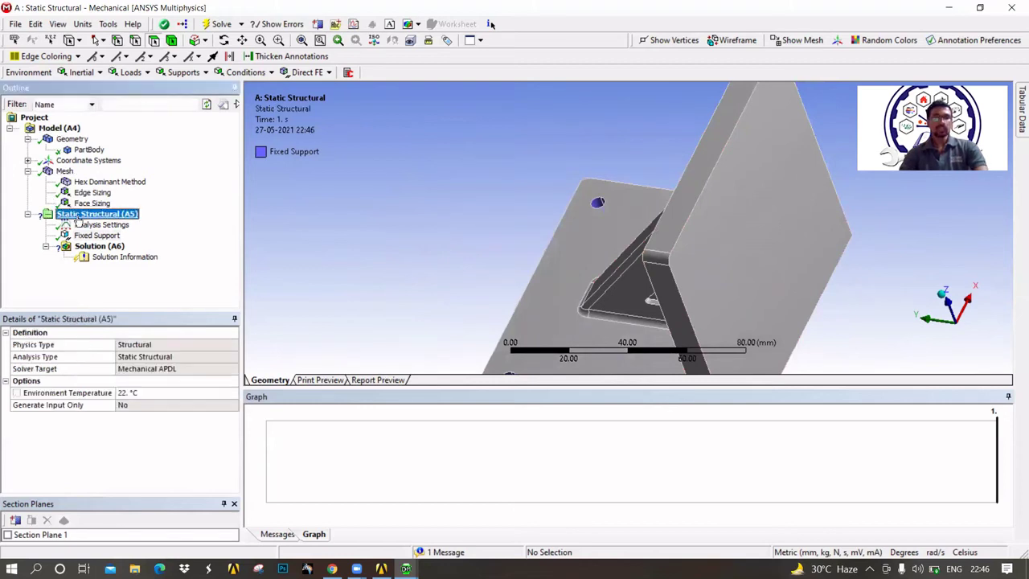
pyautogui.click(130, 72)
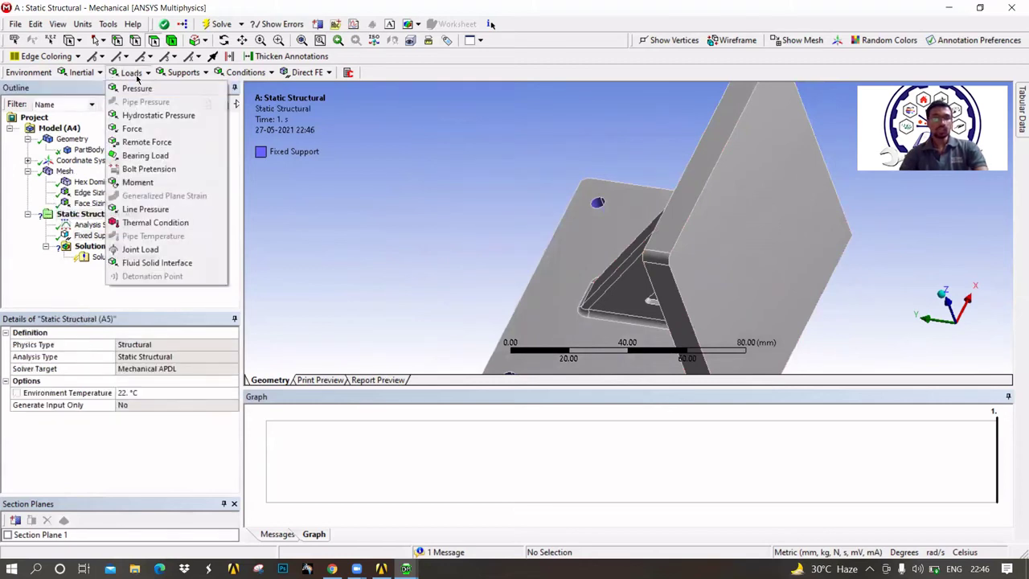
pyautogui.click(133, 129)
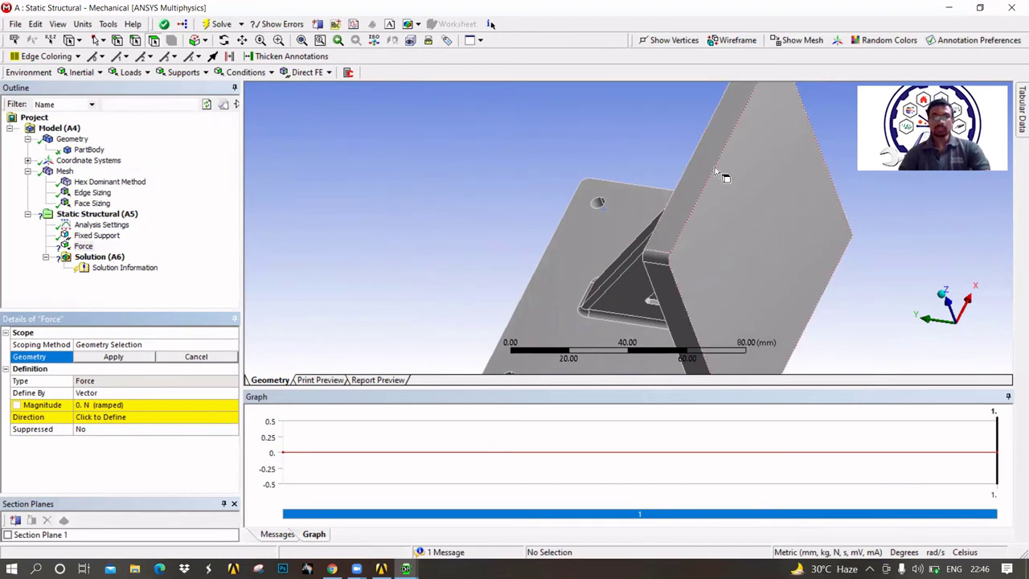
pyautogui.click(135, 40)
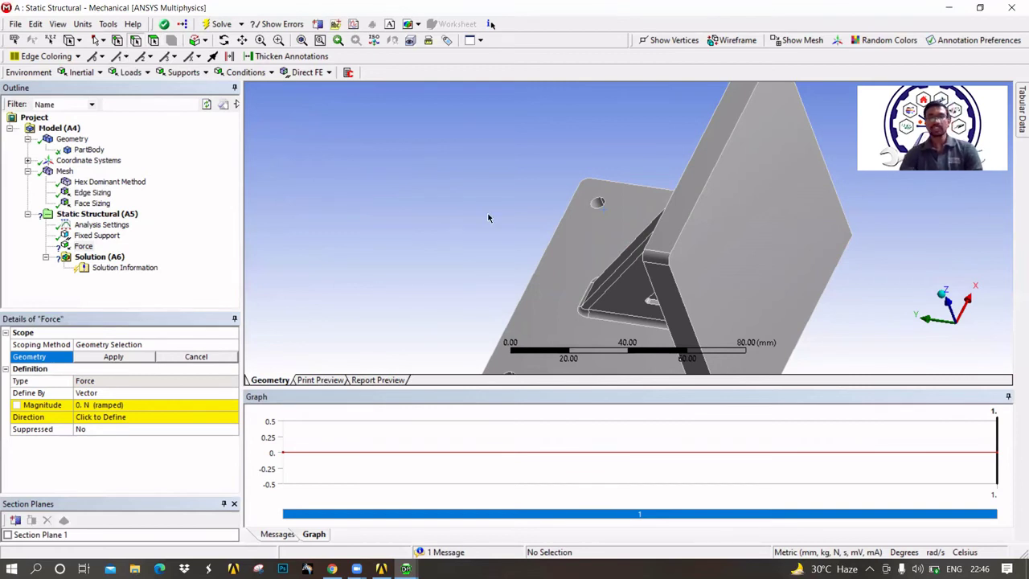
pyautogui.click(722, 153)
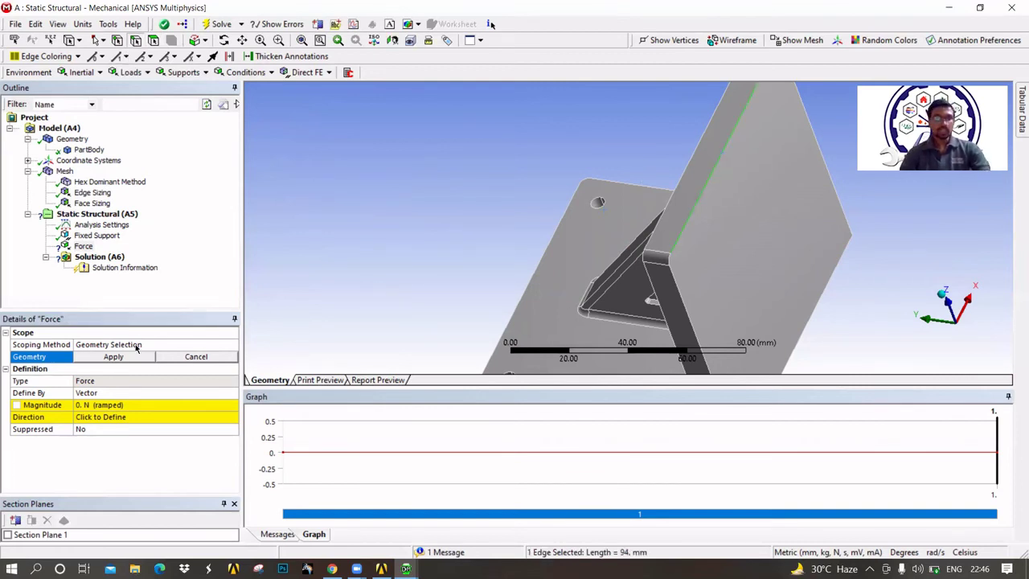
pyautogui.click(136, 355)
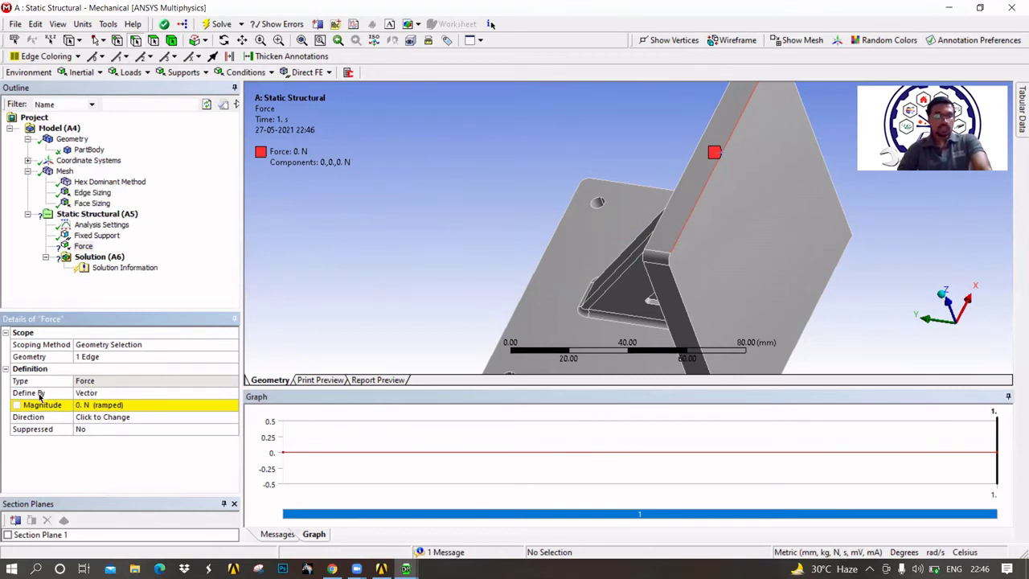
# Define the force by Components and set its Y component to 500 N
pyautogui.click(94, 393)
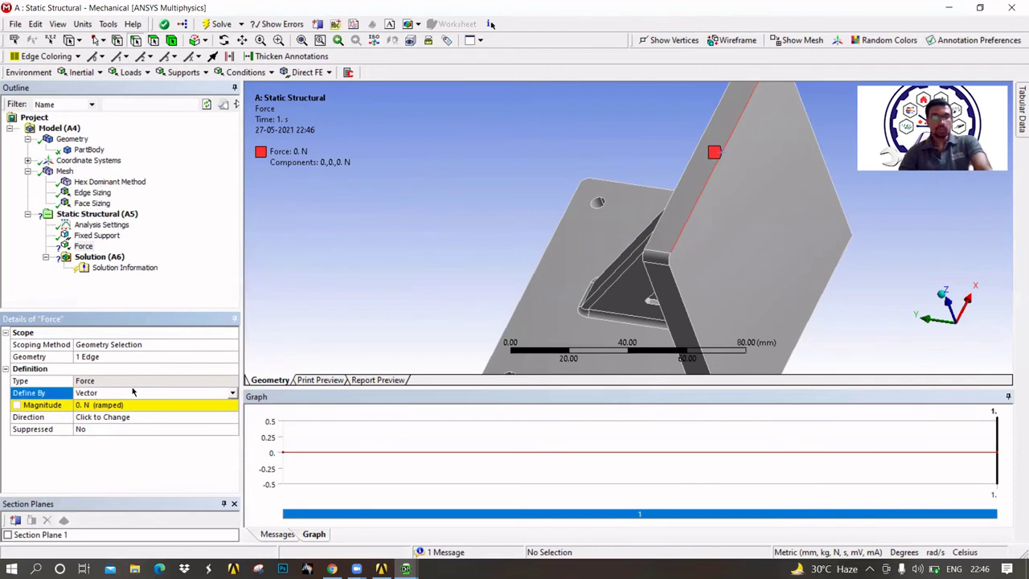
pyautogui.click(233, 393)
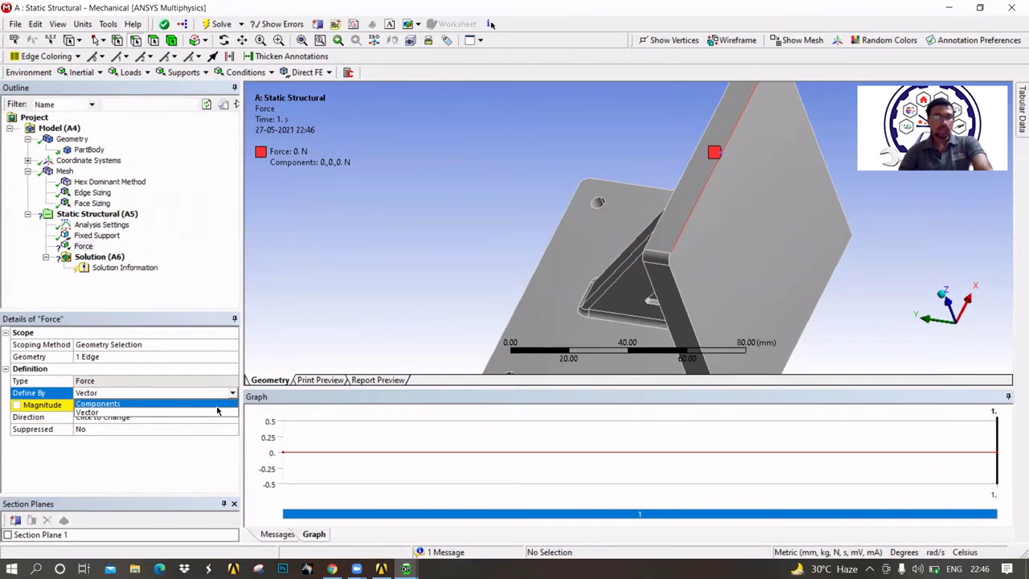
pyautogui.click(217, 405)
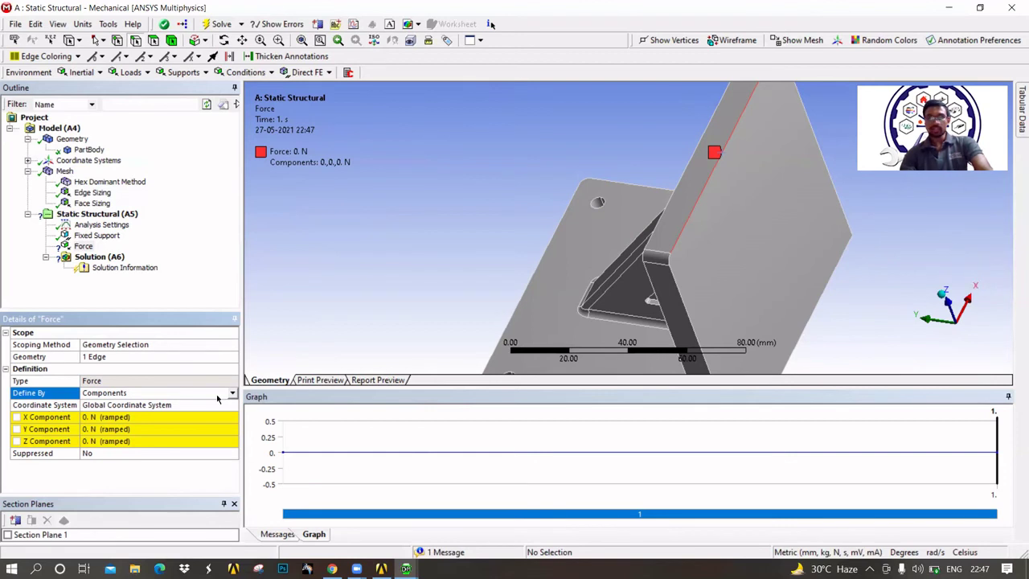
pyautogui.click(90, 430)
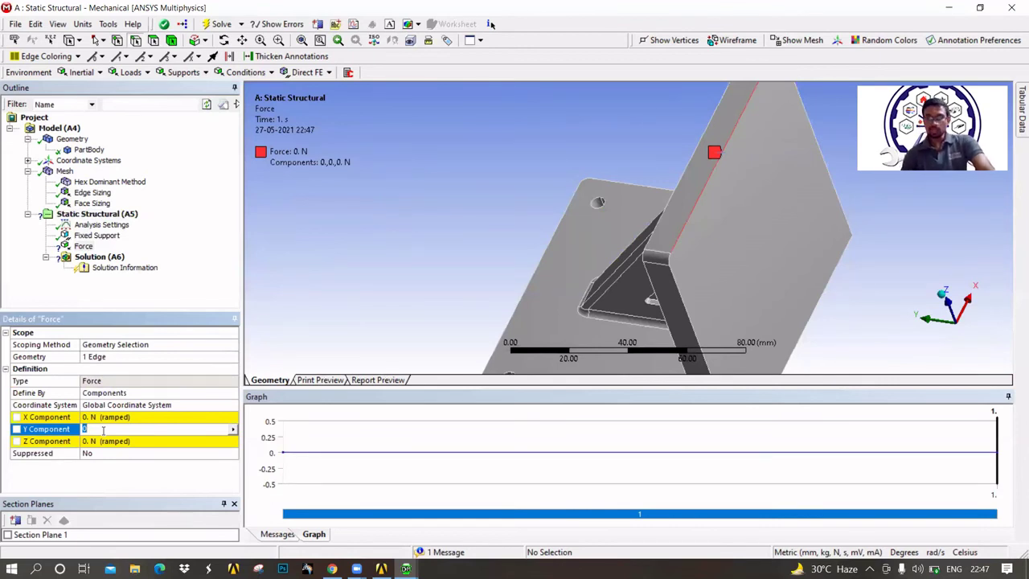
pyautogui.write('500')
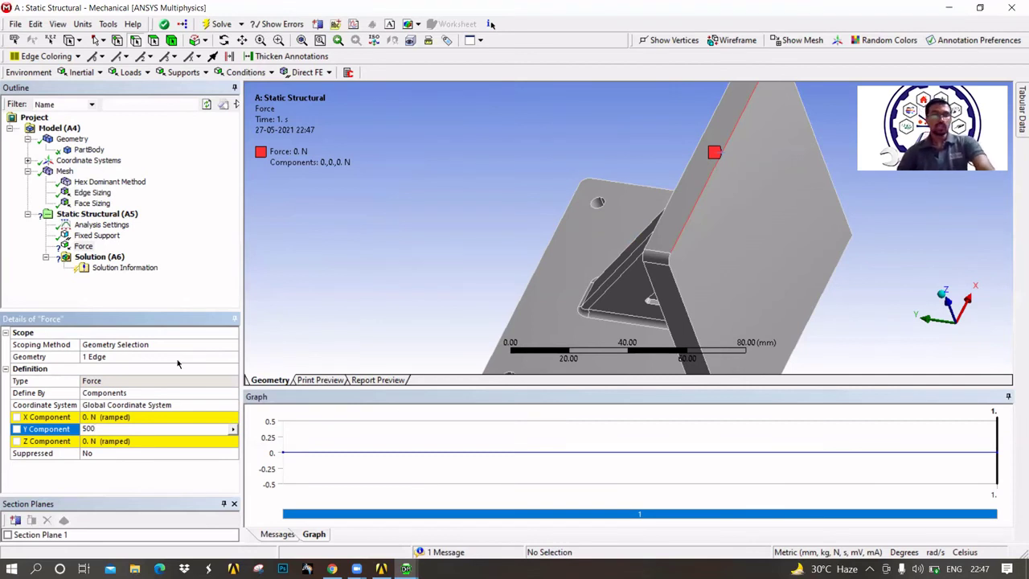
pyautogui.click(211, 272)
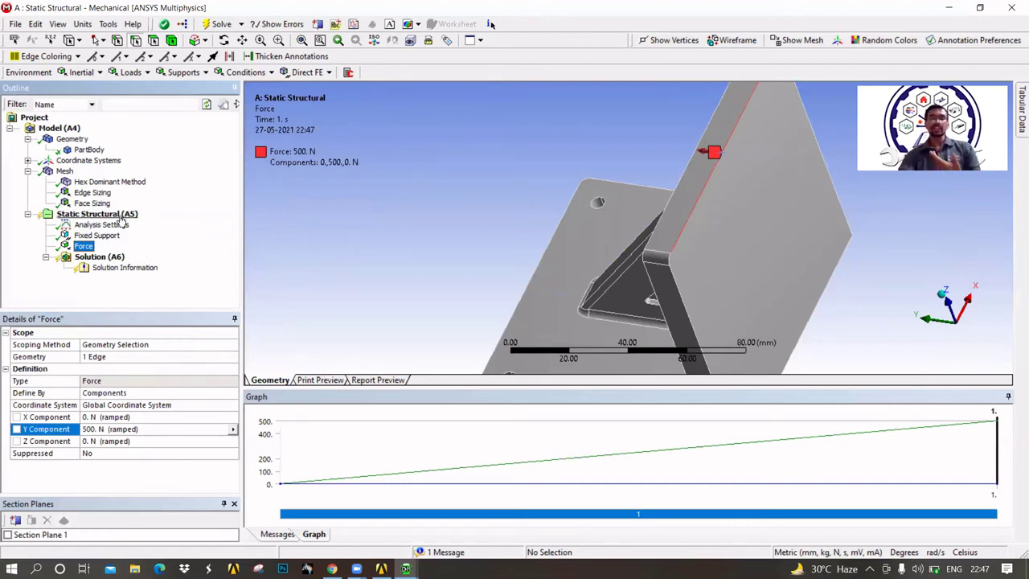
# Add Directional Deformation and Equivalent (von-Mises) strain and stress results to the solution, and solve the static structural analysis
pyautogui.click(95, 257)
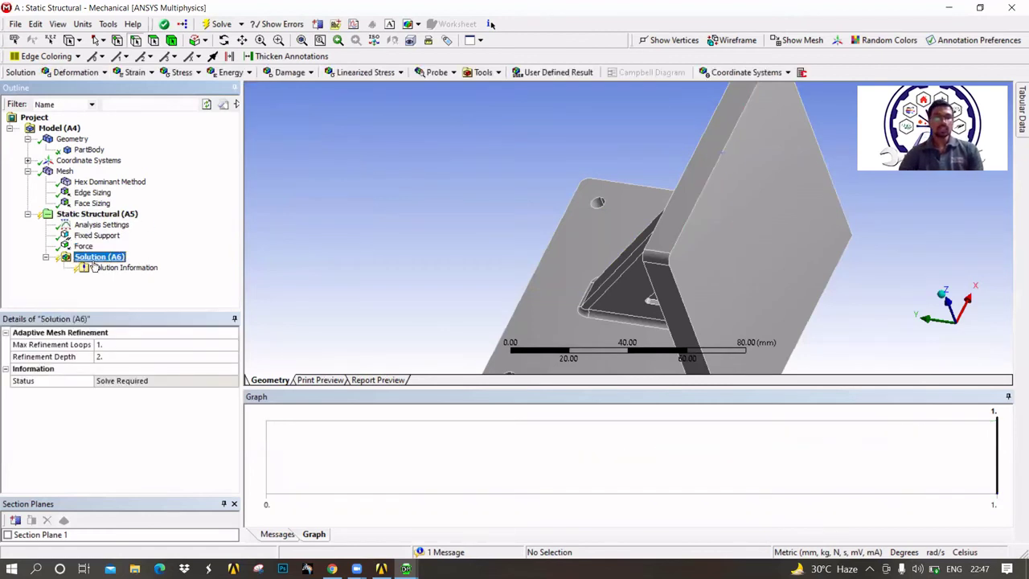
pyautogui.click(95, 73)
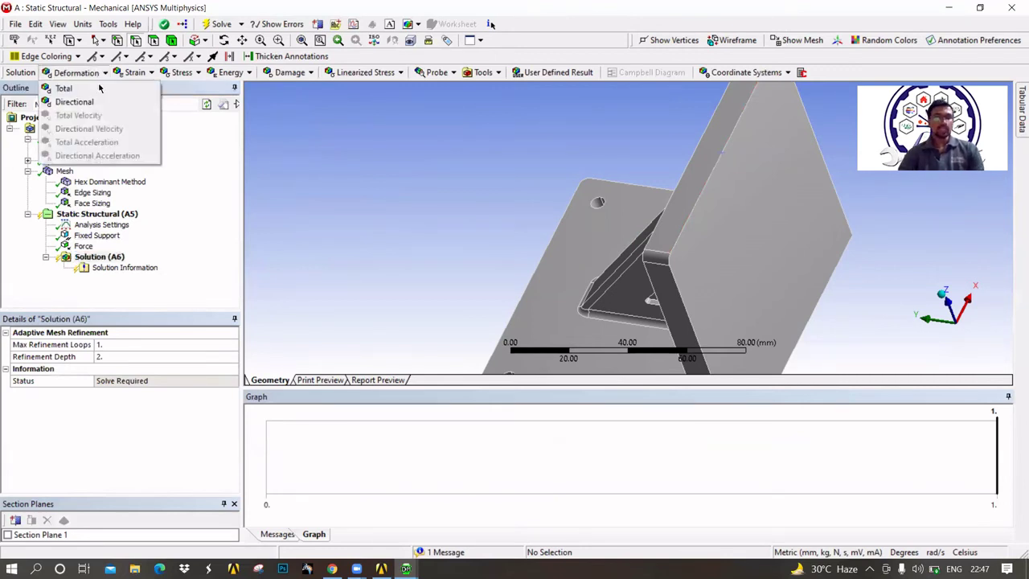
pyautogui.click(104, 101)
pyautogui.click(141, 73)
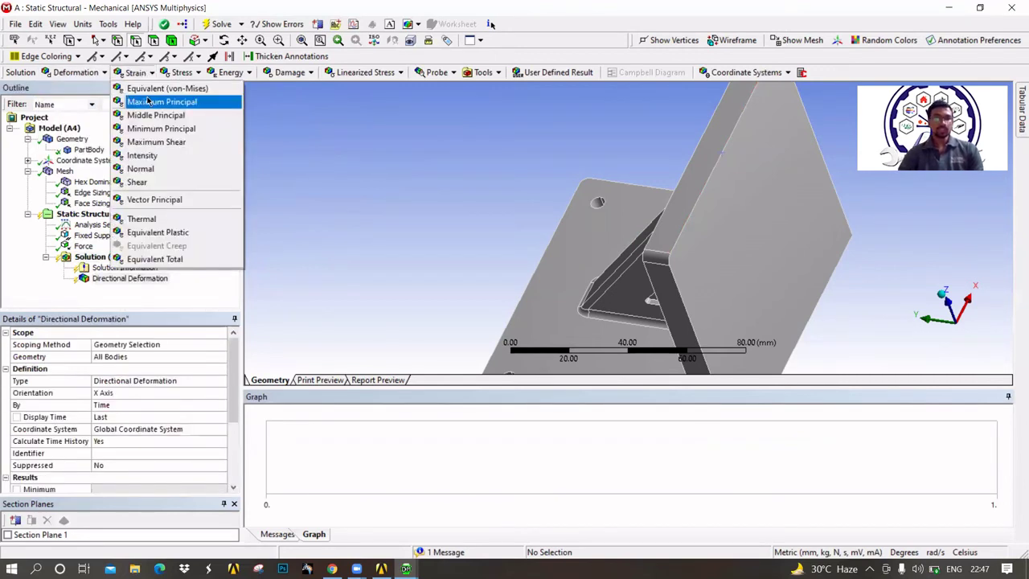
pyautogui.click(161, 89)
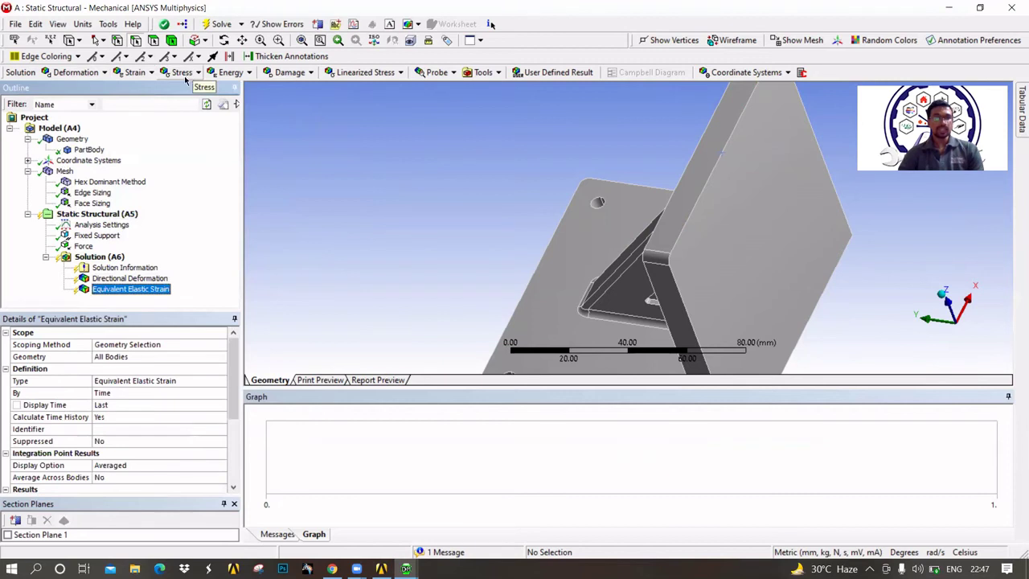
pyautogui.click(185, 73)
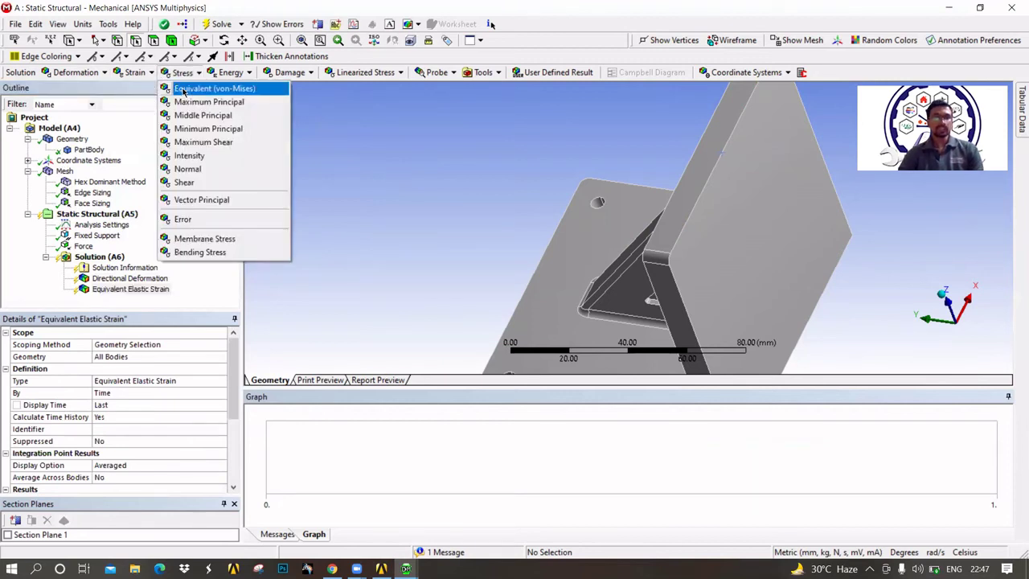
pyautogui.click(183, 90)
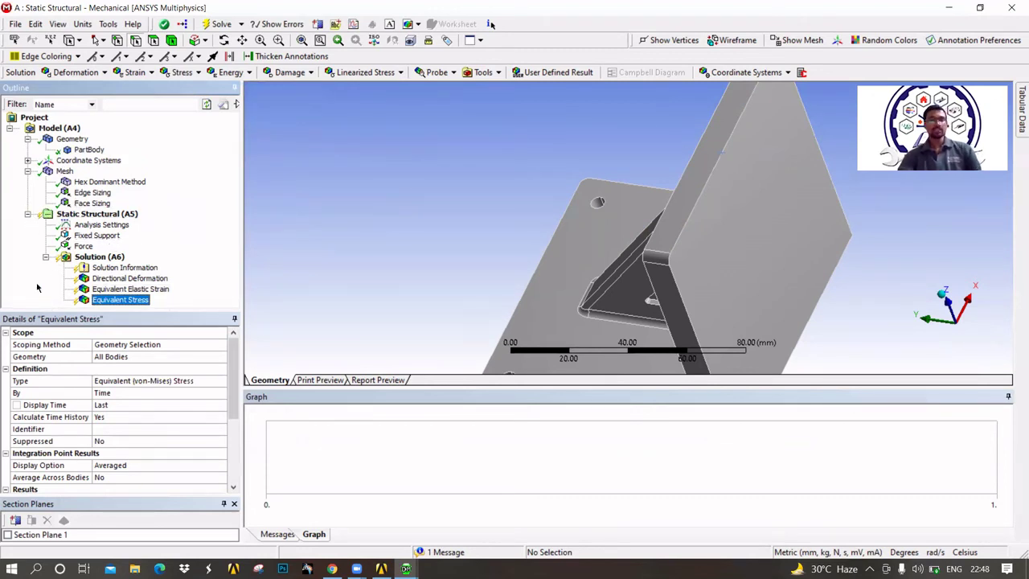
pyautogui.rightClick(98, 214)
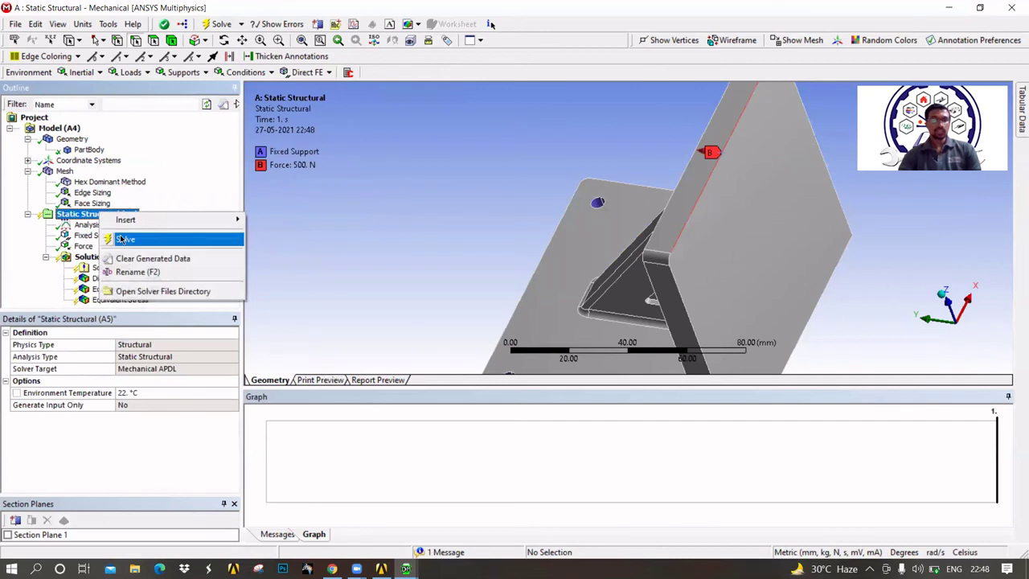
pyautogui.click(121, 239)
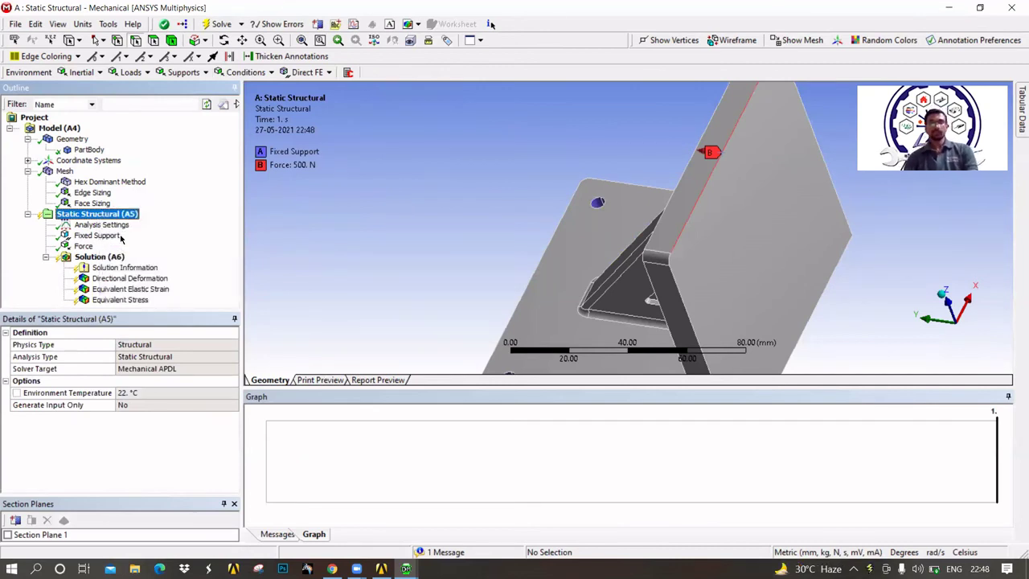
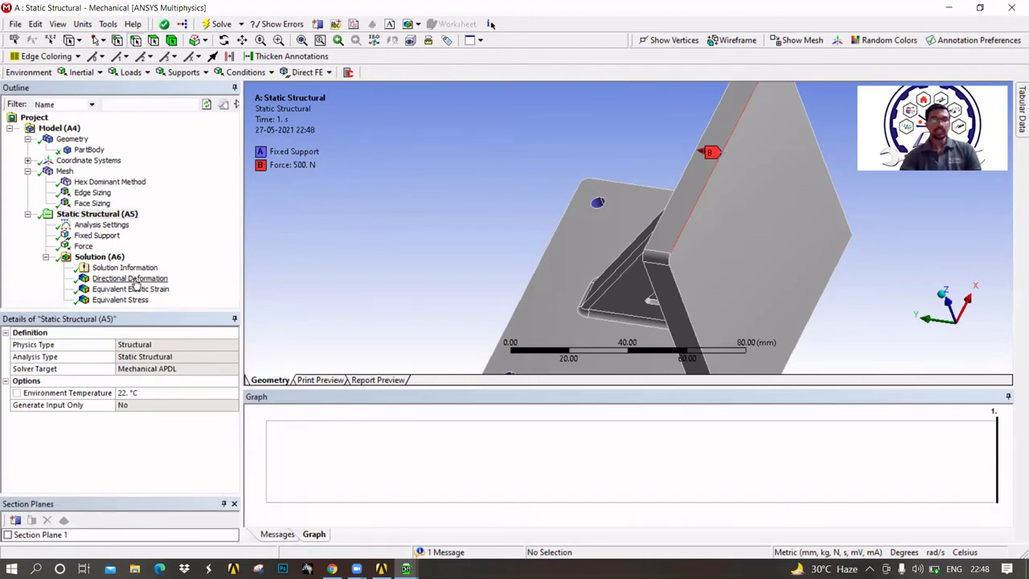
# Examine the directional deformation contours and legend in an isometric view, and play the deformation animation
pyautogui.click(134, 279)
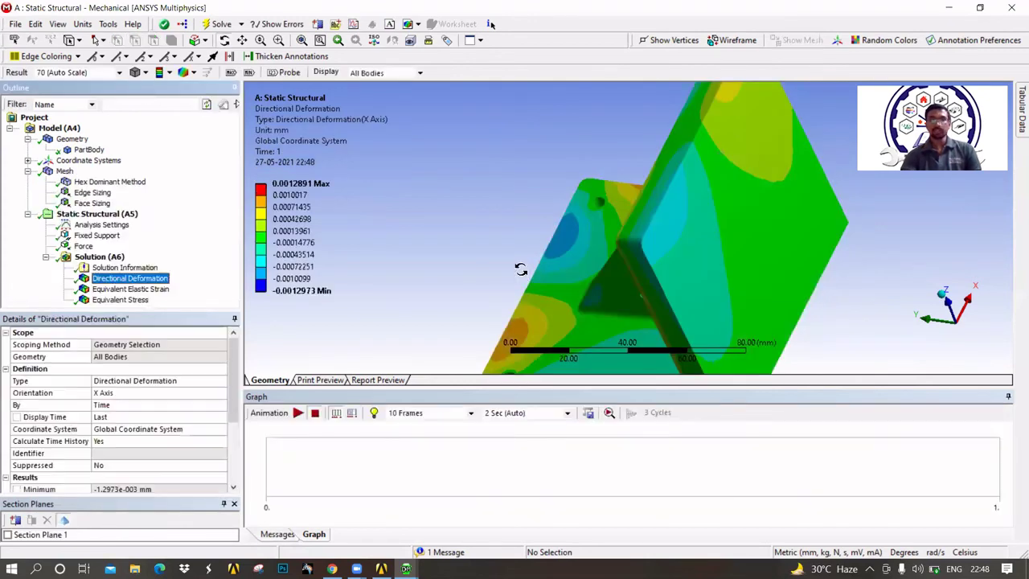
pyautogui.click(945, 291)
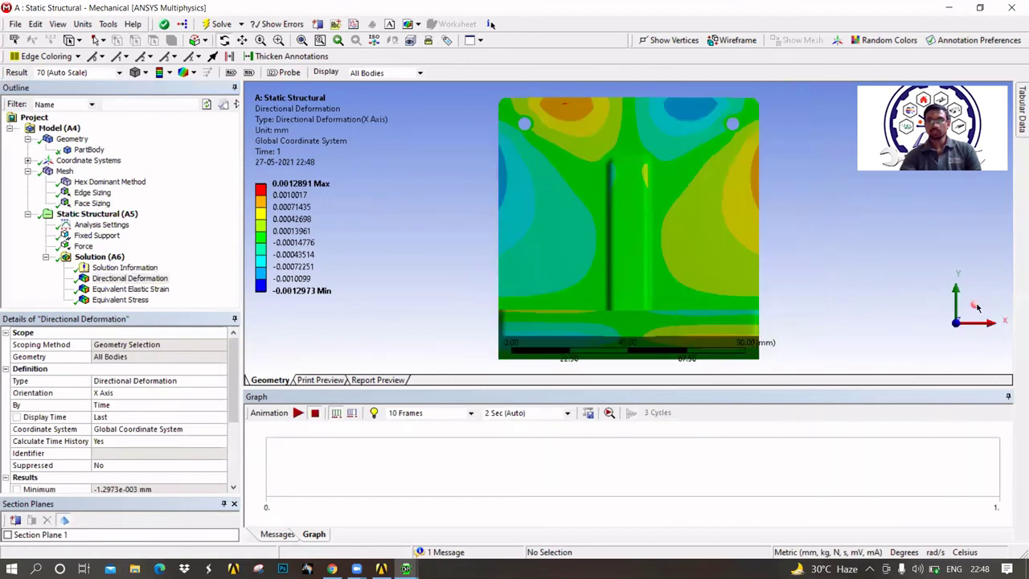
pyautogui.click(964, 309)
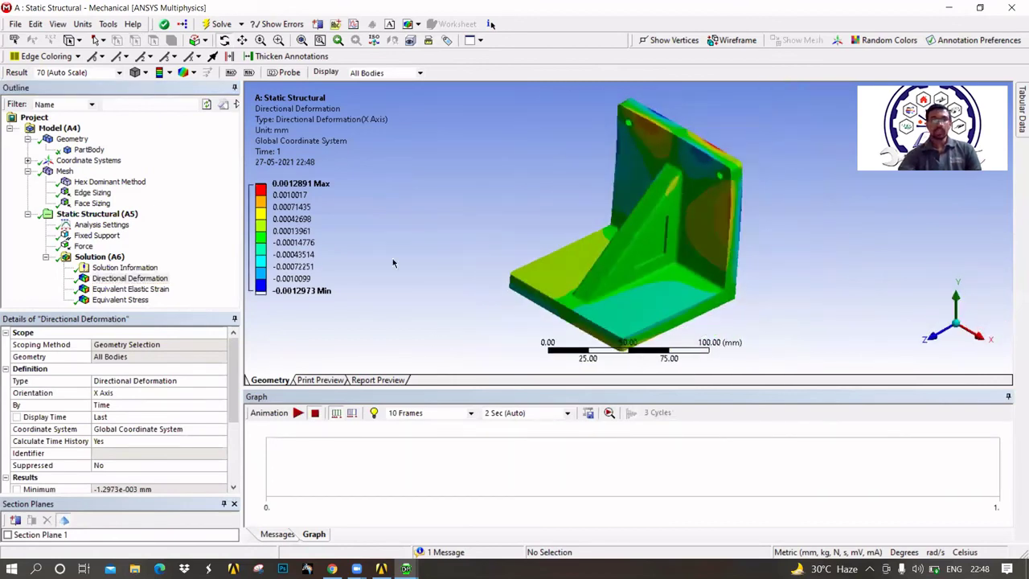
pyautogui.click(296, 221)
pyautogui.click(285, 196)
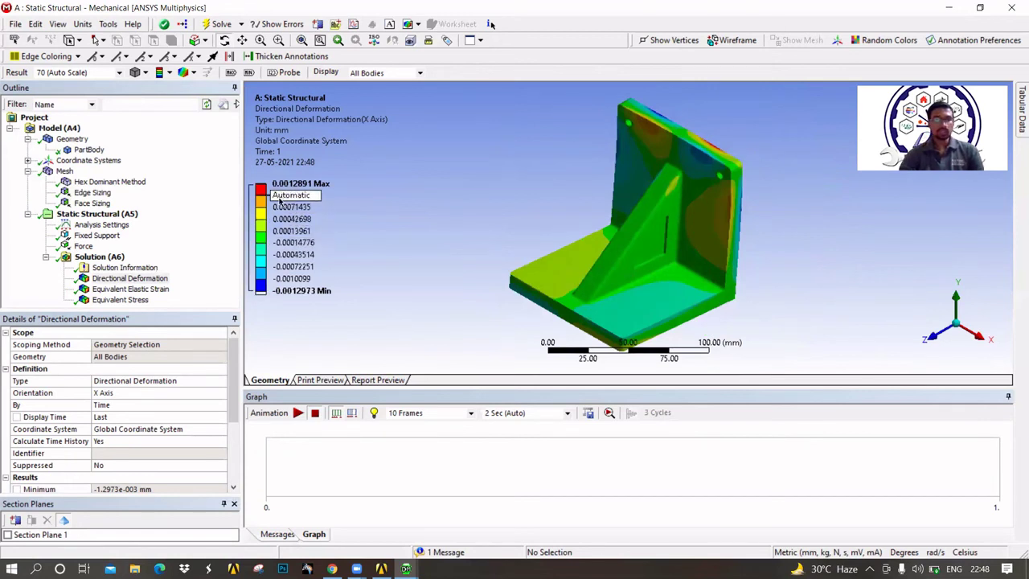
pyautogui.click(276, 187)
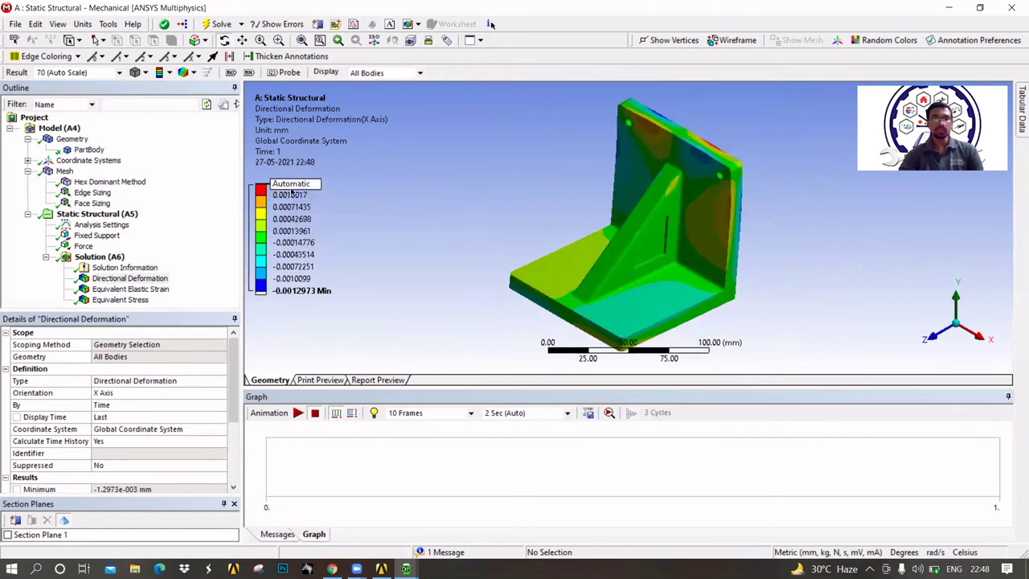
pyautogui.click(292, 195)
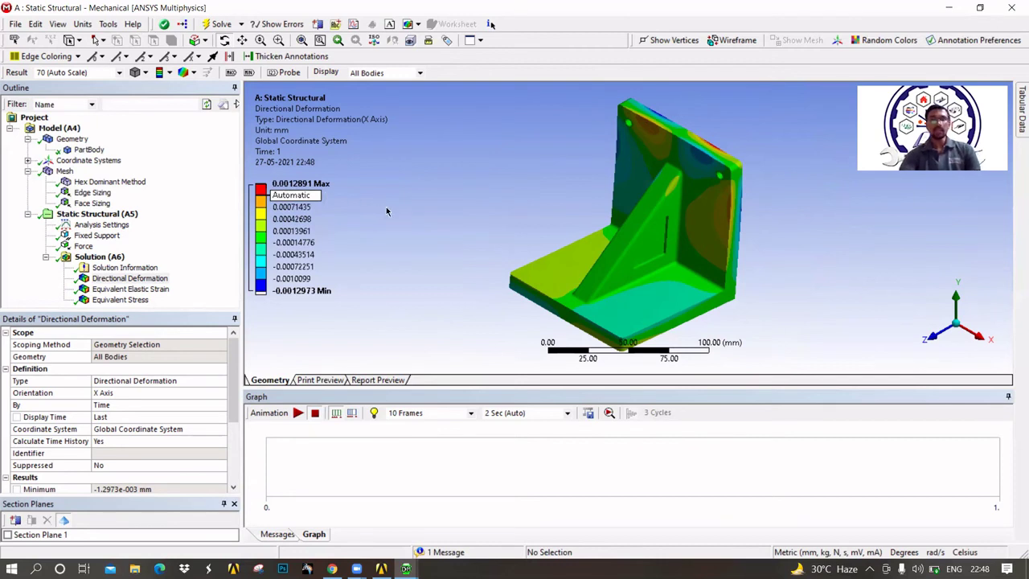
pyautogui.click(626, 176)
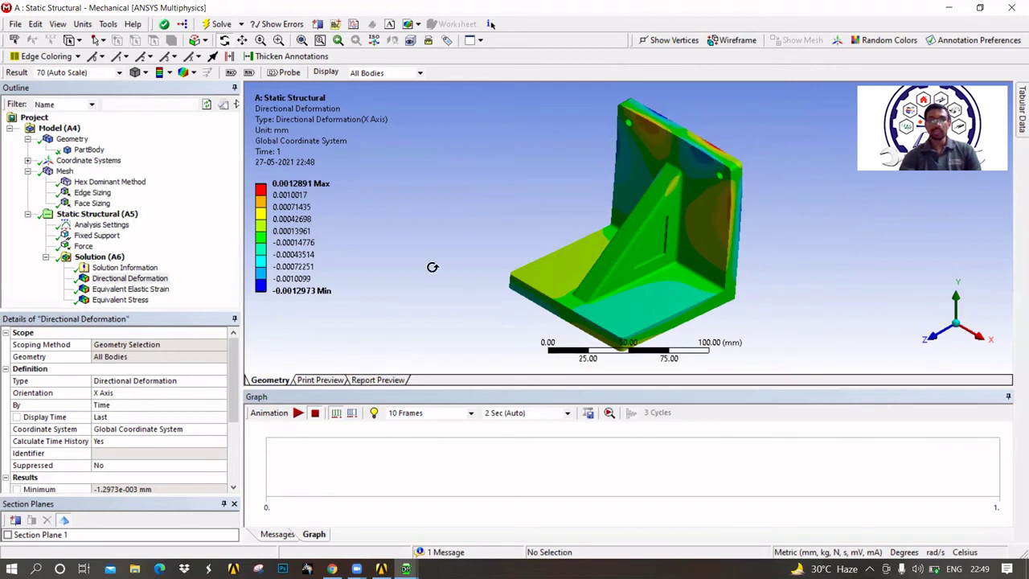
pyautogui.moveTo(252, 306)
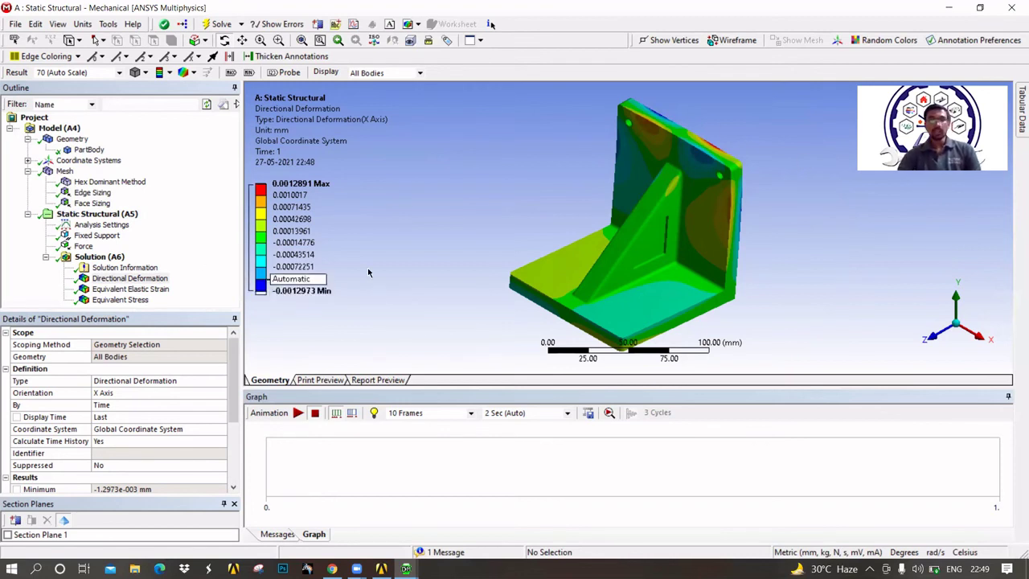
pyautogui.click(297, 412)
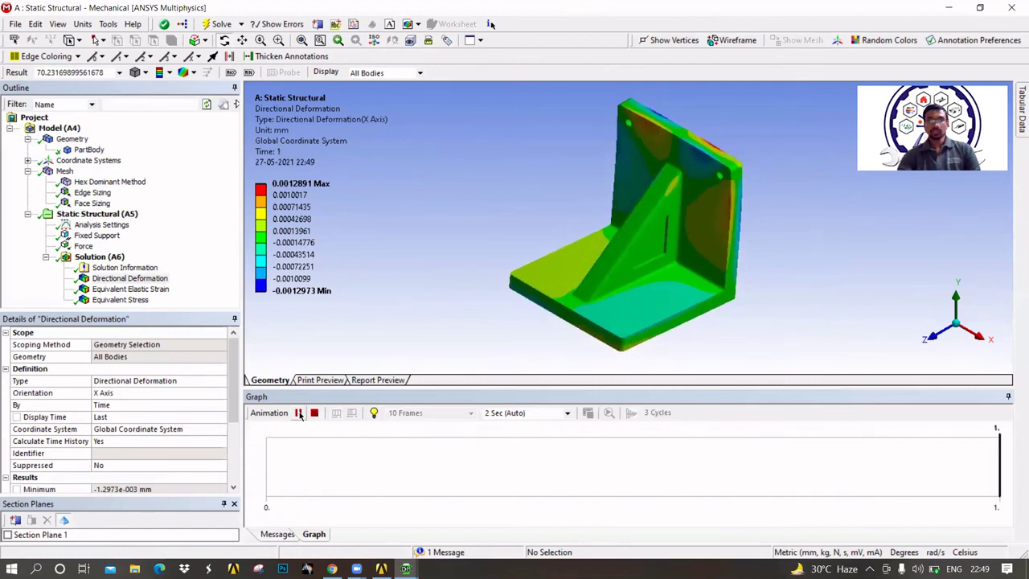
# Examine the Equivalent Stress contours around both mounting holes on the rear face of the bracket's vertical plate
pyautogui.click(103, 302)
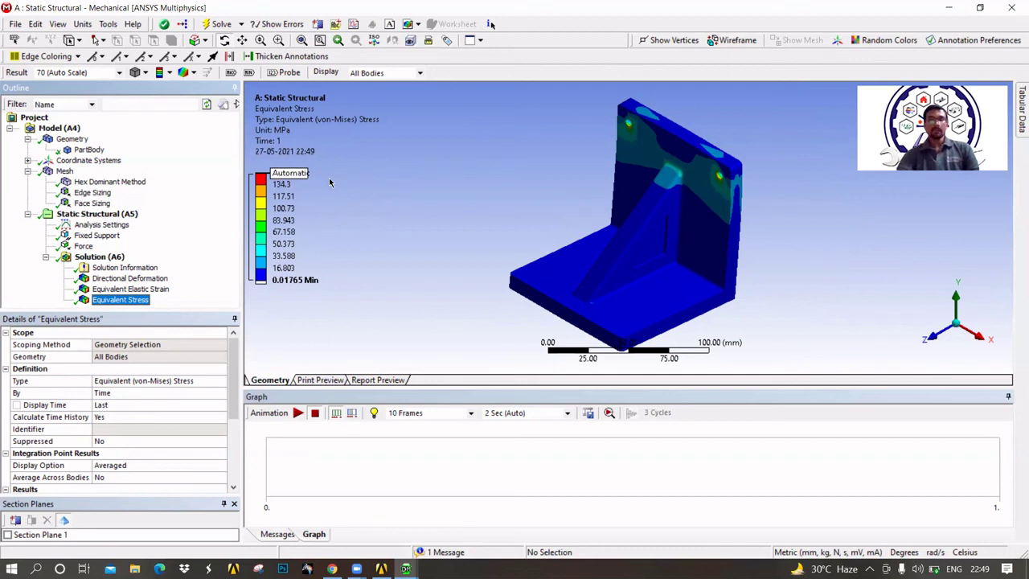
pyautogui.click(743, 235)
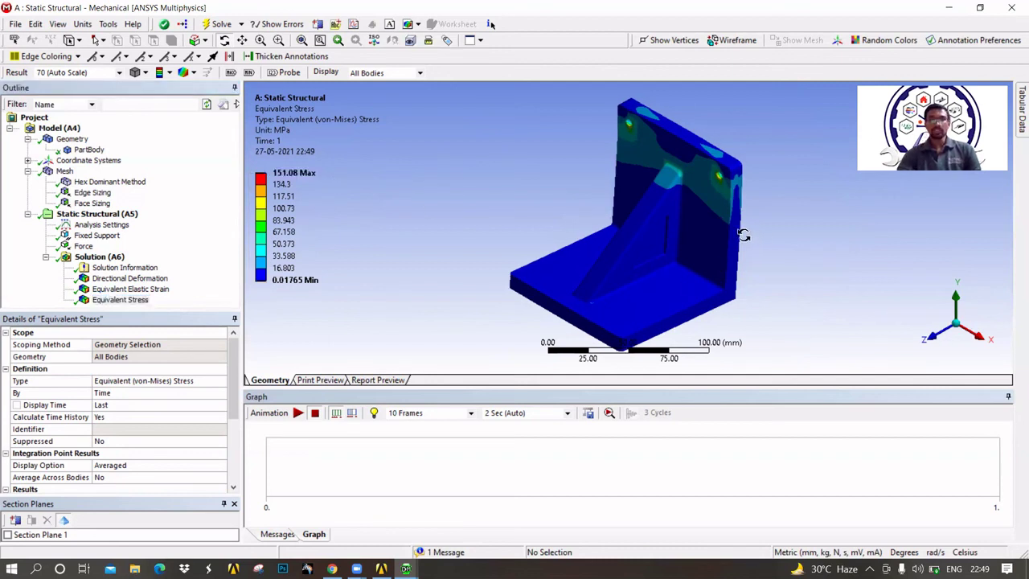
pyautogui.moveTo(743, 235); pyautogui.dragTo(644, 185)
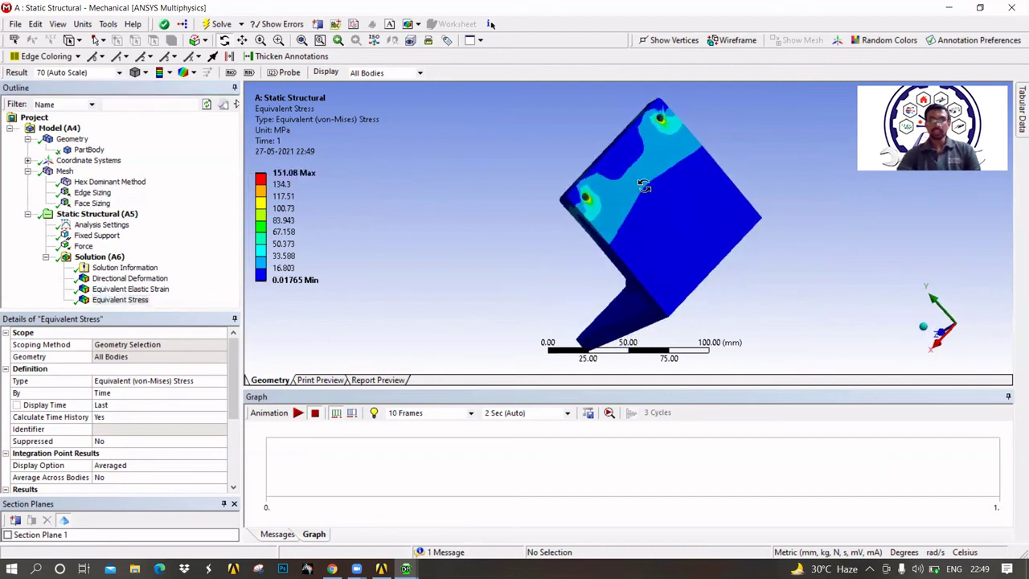
pyautogui.scroll(8, 644, 185)
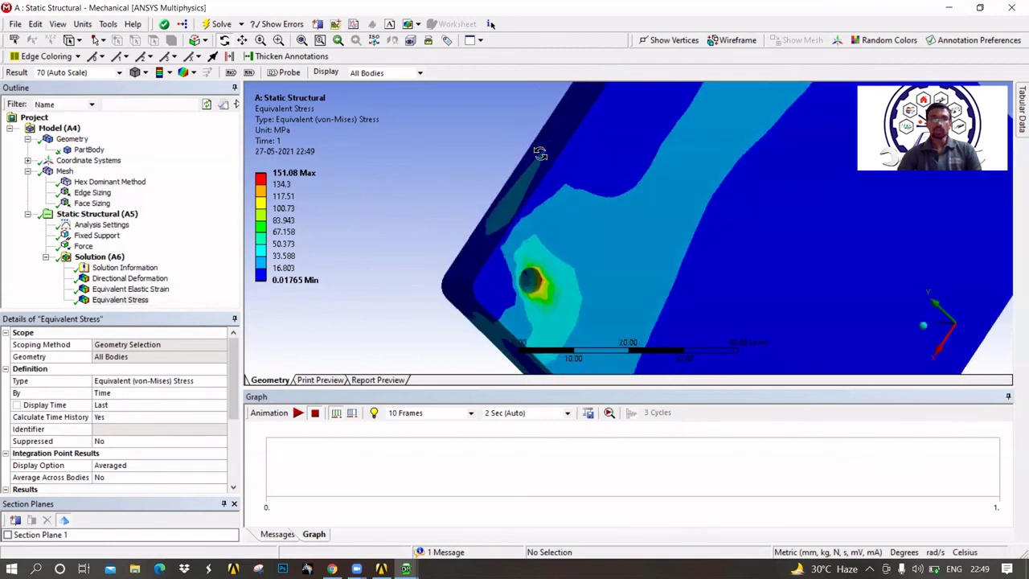
pyautogui.scroll(3, 537, 280)
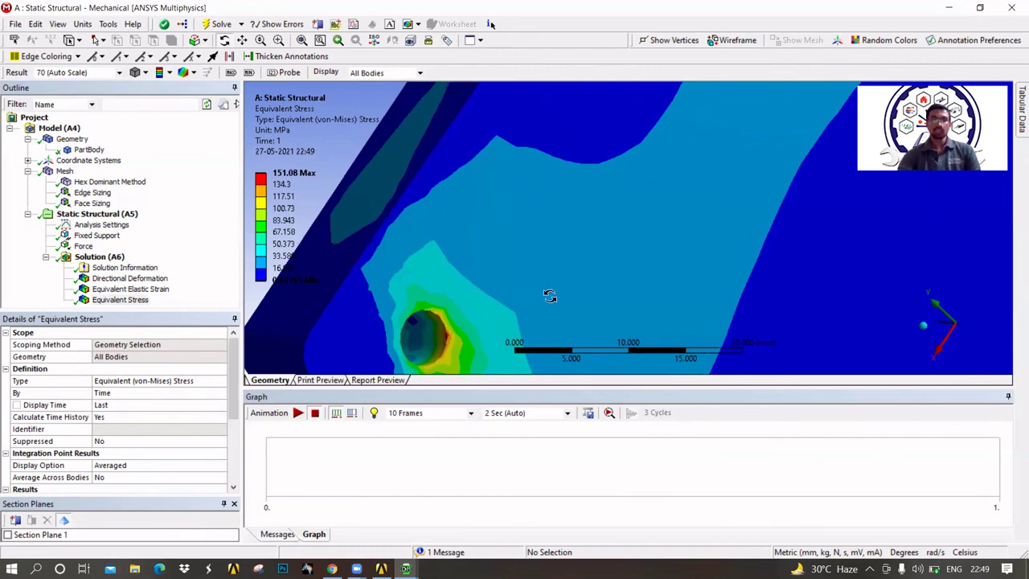
pyautogui.moveTo(549, 297); pyautogui.dragTo(735, 102)
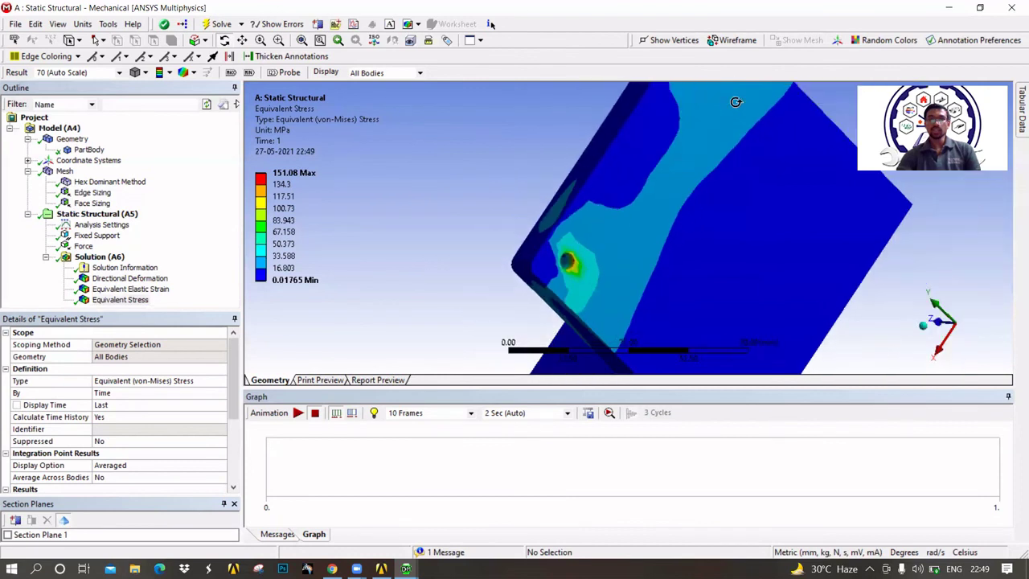
pyautogui.press('F7')
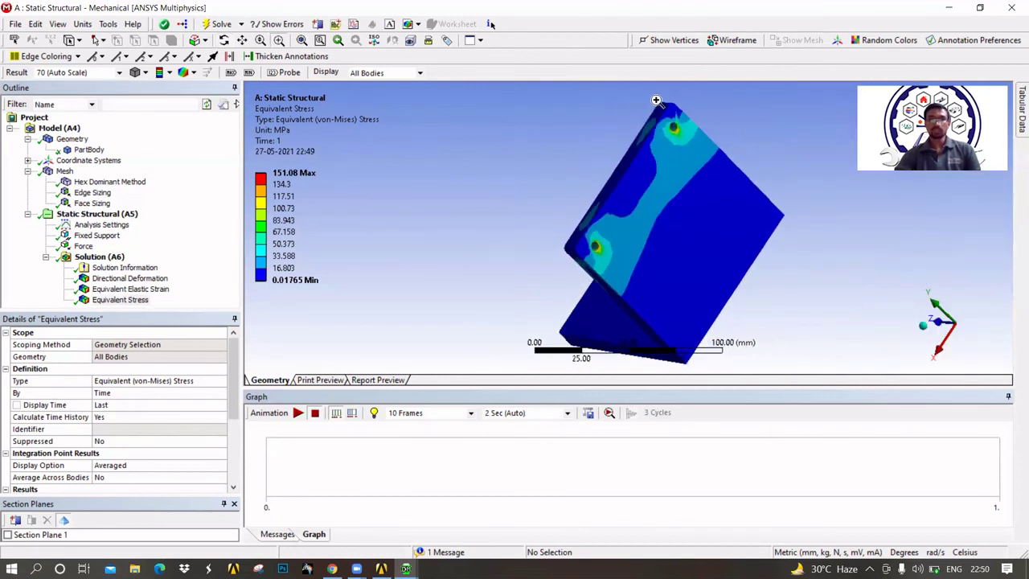
pyautogui.moveTo(657, 100); pyautogui.dragTo(698, 159)
pyautogui.moveTo(523, 173); pyautogui.dragTo(700, 294)
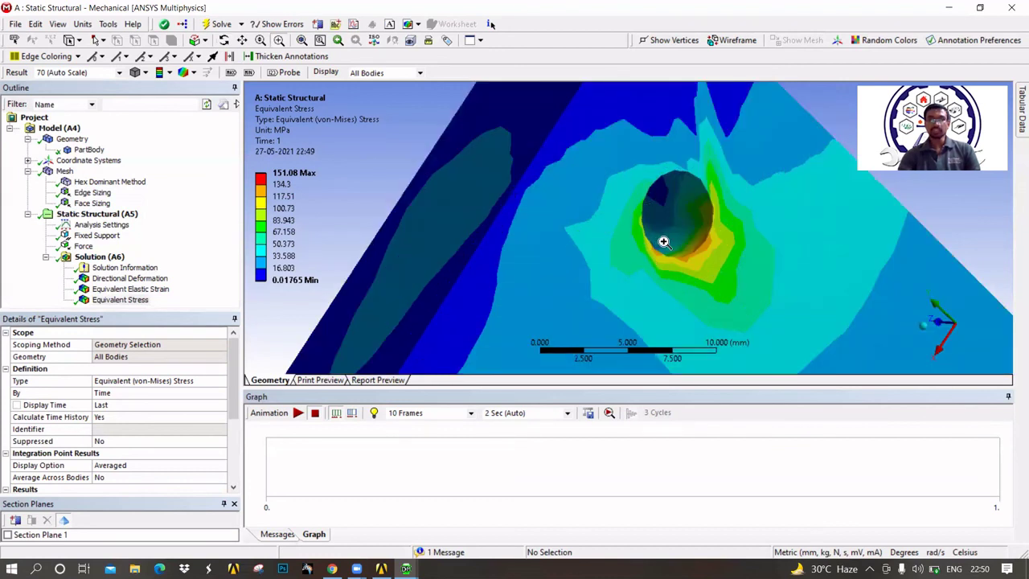
# Split the graphics area into vertical viewports and show Equivalent Elastic Strain in the second one, beside Equivalent Stress
pyautogui.click(479, 40)
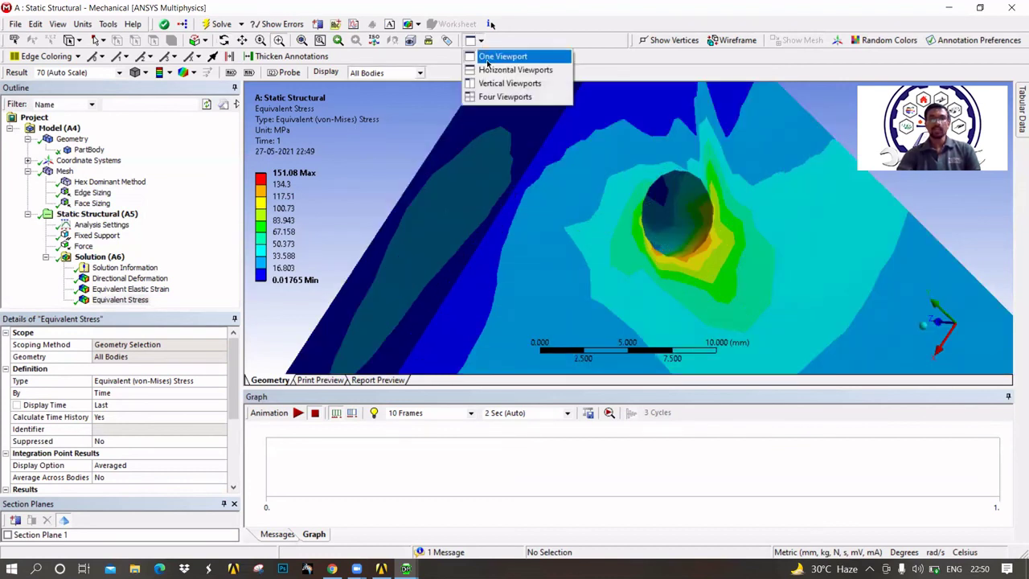
pyautogui.click(502, 83)
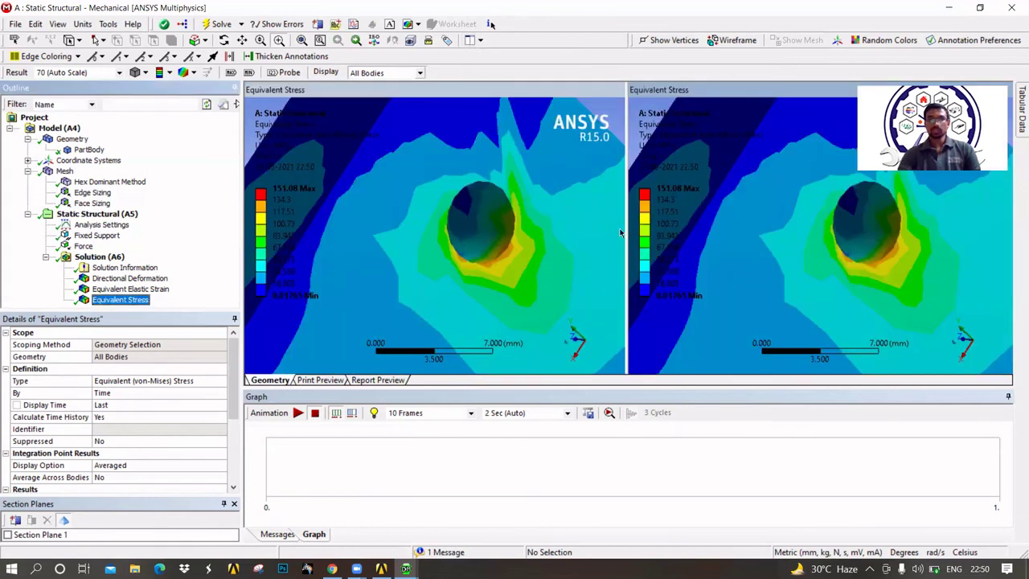
pyautogui.click(708, 244)
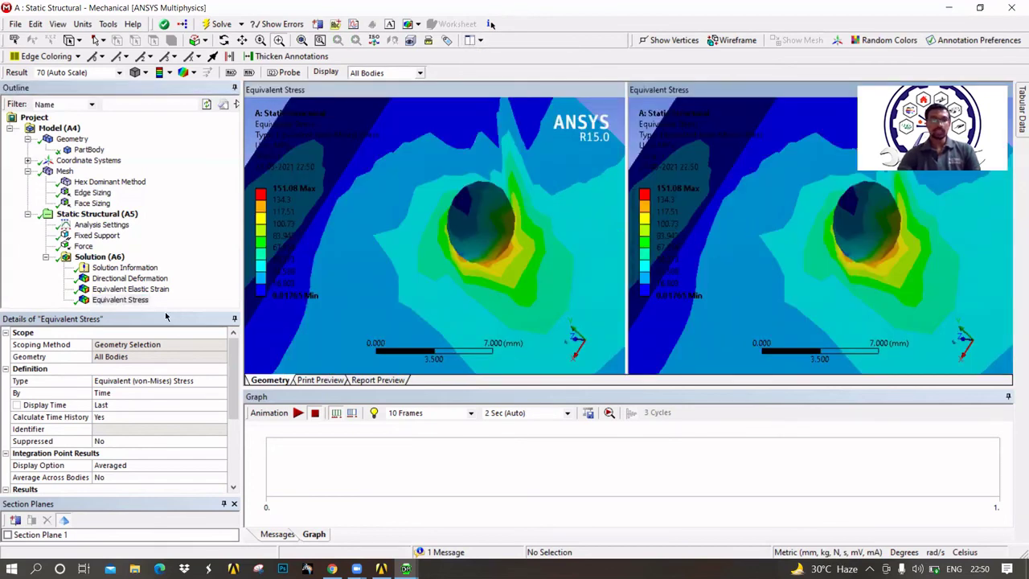
pyautogui.click(158, 293)
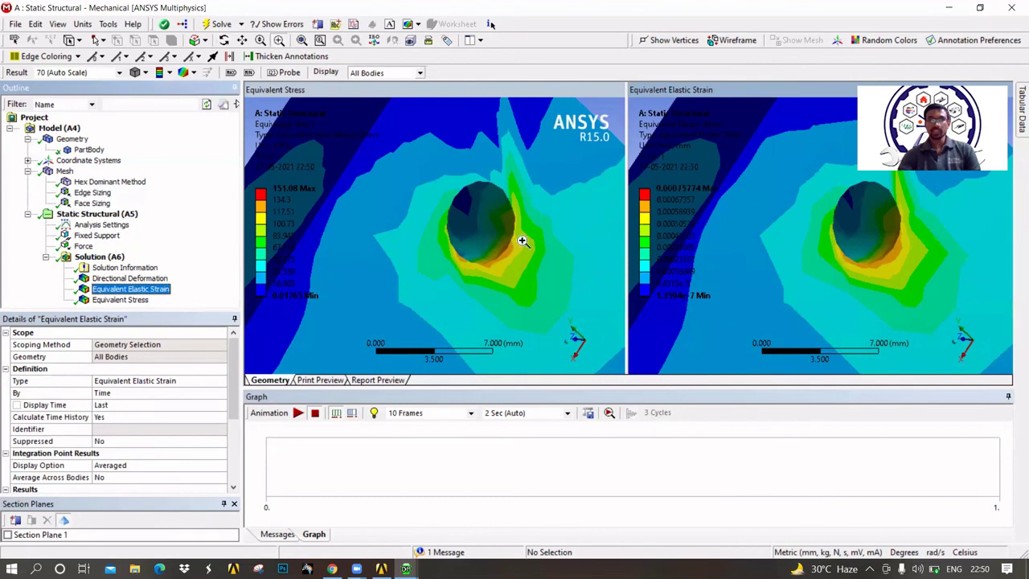
# Examine the Equivalent Elastic Strain contours on the vertical plate's rear face, up close around a mounting hole
pyautogui.moveTo(749, 229); pyautogui.dragTo(937, 294, button='right')
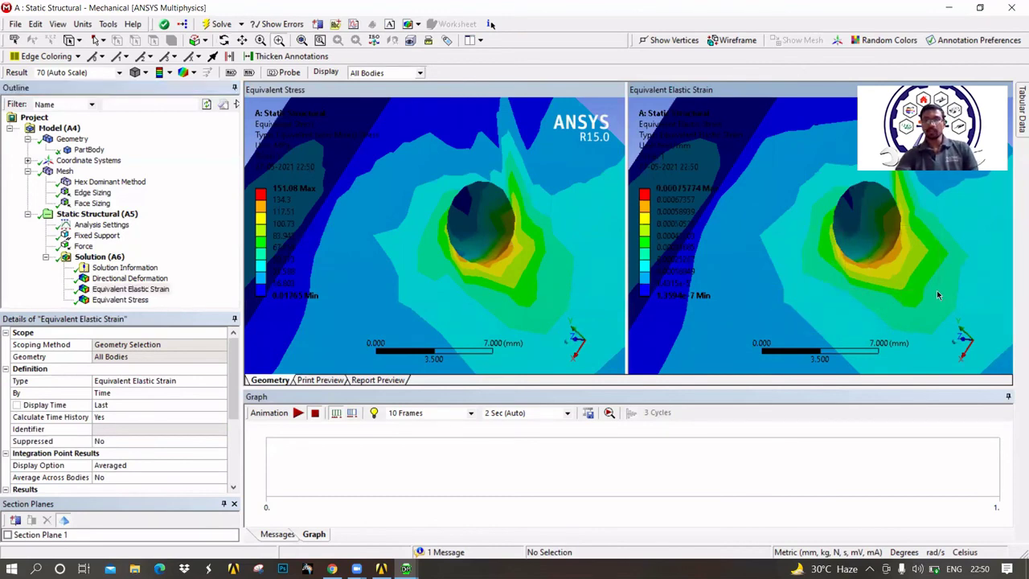
pyautogui.scroll(-6, 875, 275)
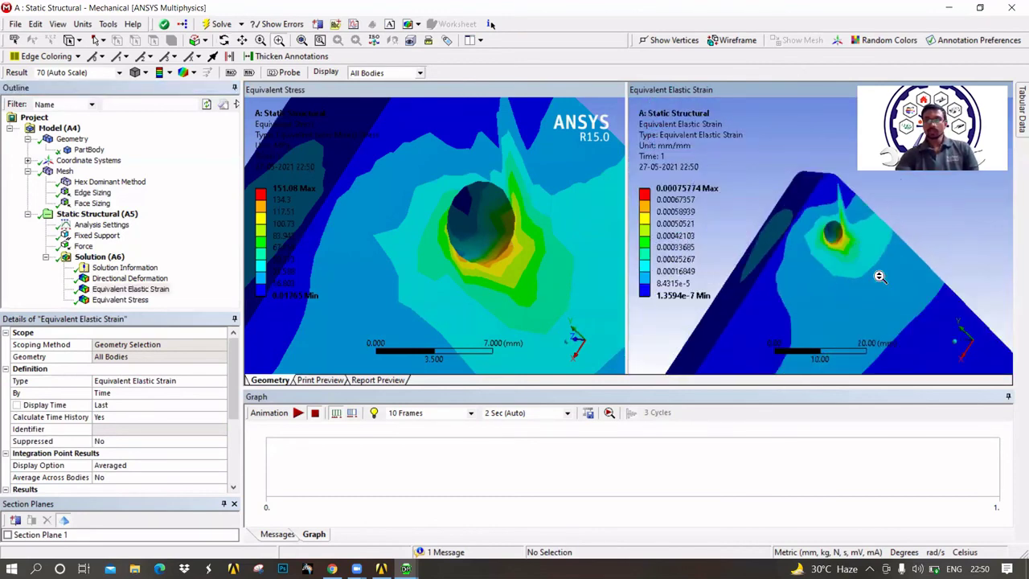
pyautogui.moveTo(841, 284)
pyautogui.mouseDown(button='middle')
pyautogui.moveTo(882, 259)
pyautogui.moveTo(838, 267)
pyautogui.mouseUp(button='middle')
pyautogui.scroll(5, 858, 232)
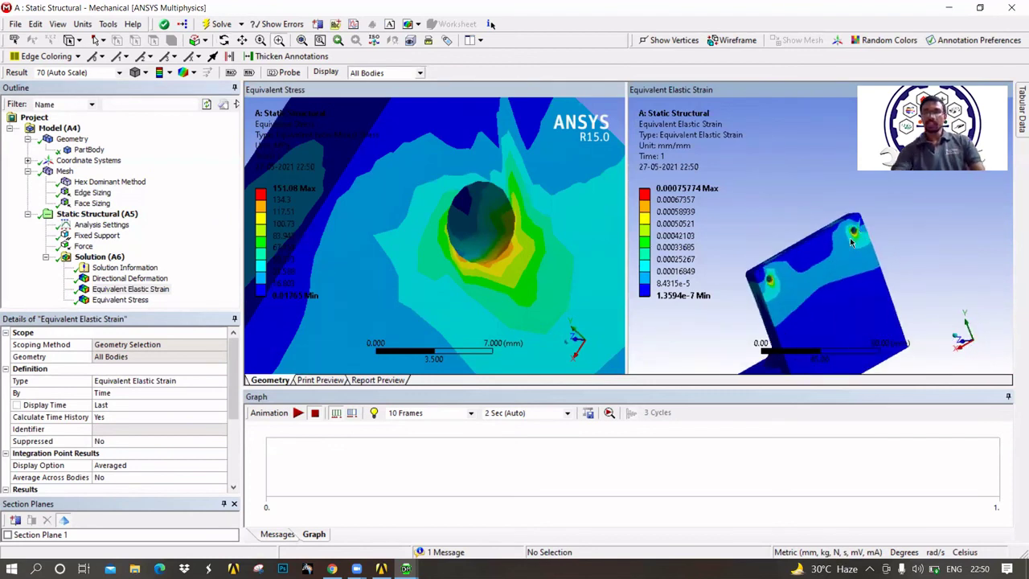
pyautogui.scroll(-2, 937, 213)
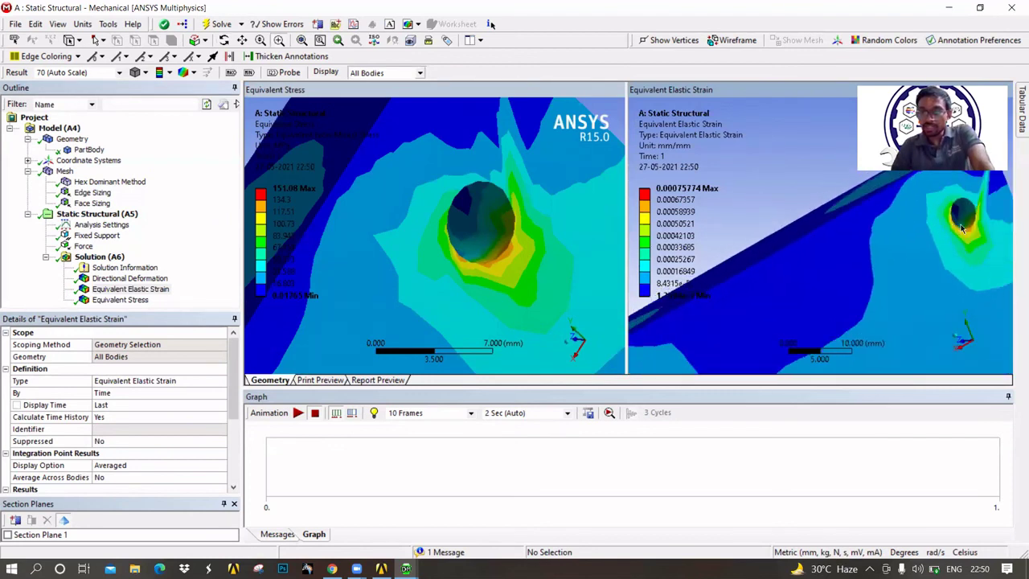
pyautogui.scroll(4, 906, 187)
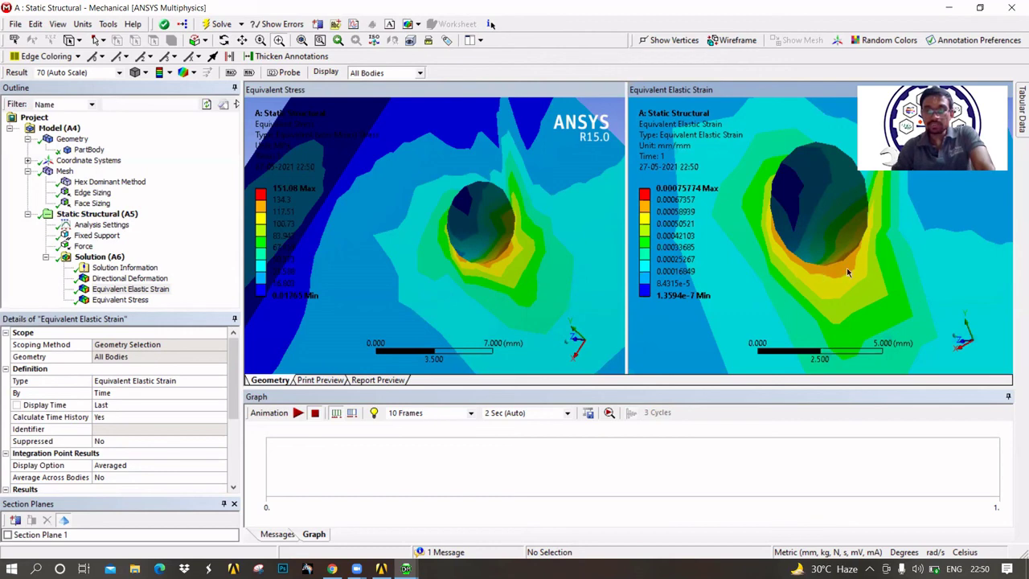
# Play the Equivalent Elastic Strain animation and watch the strain build up around the mounting hole
pyautogui.click(299, 414)
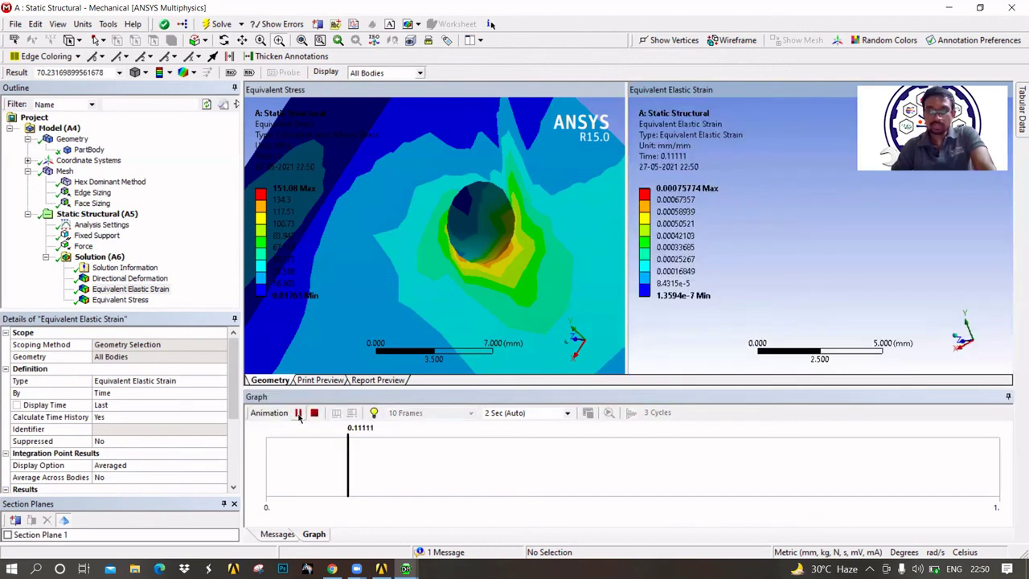
pyautogui.click(301, 413)
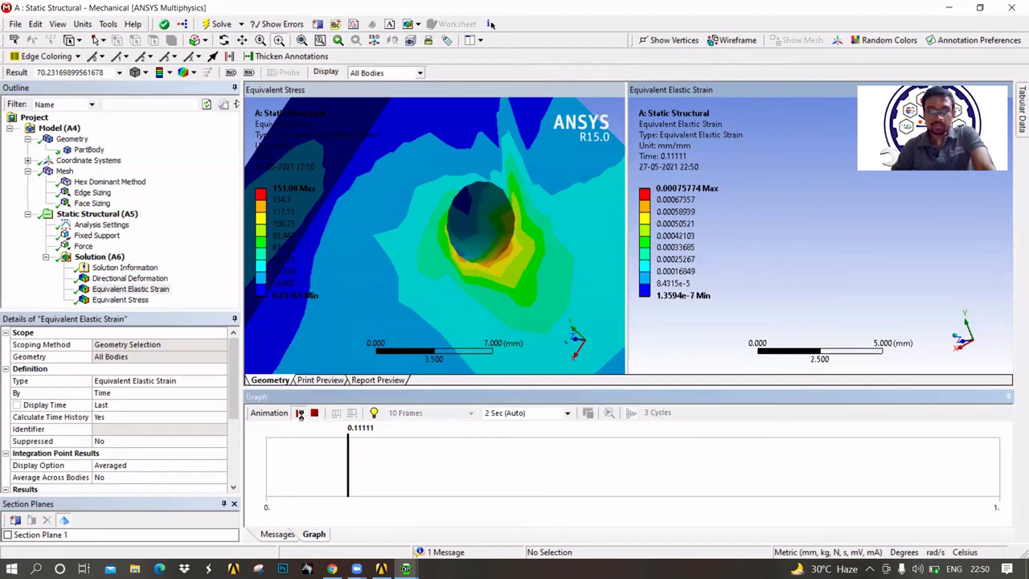
pyautogui.click(300, 413)
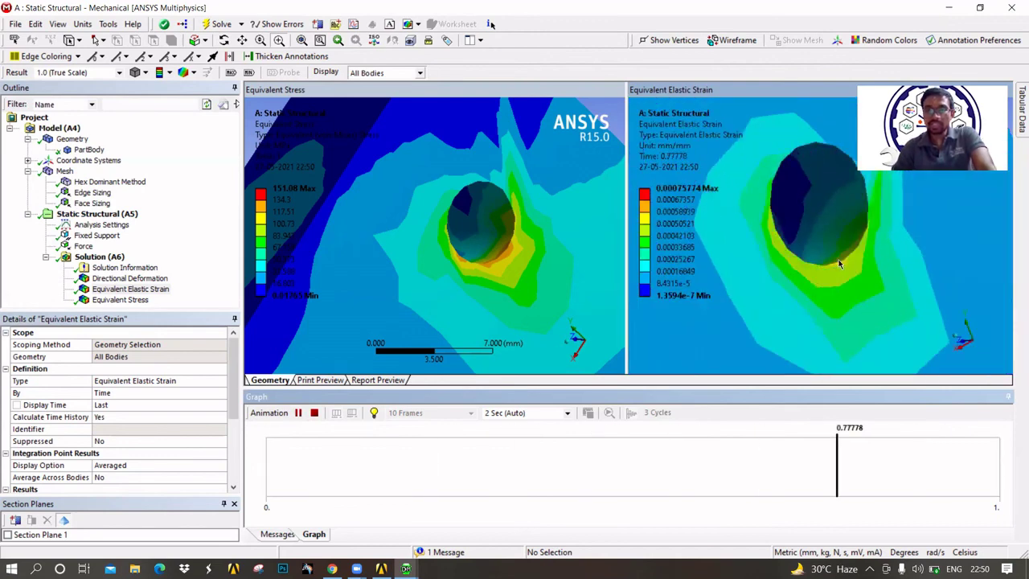
# Activate the Equivalent Stress viewport and play its animation to watch the stress around the mounting hole
pyautogui.click(523, 277)
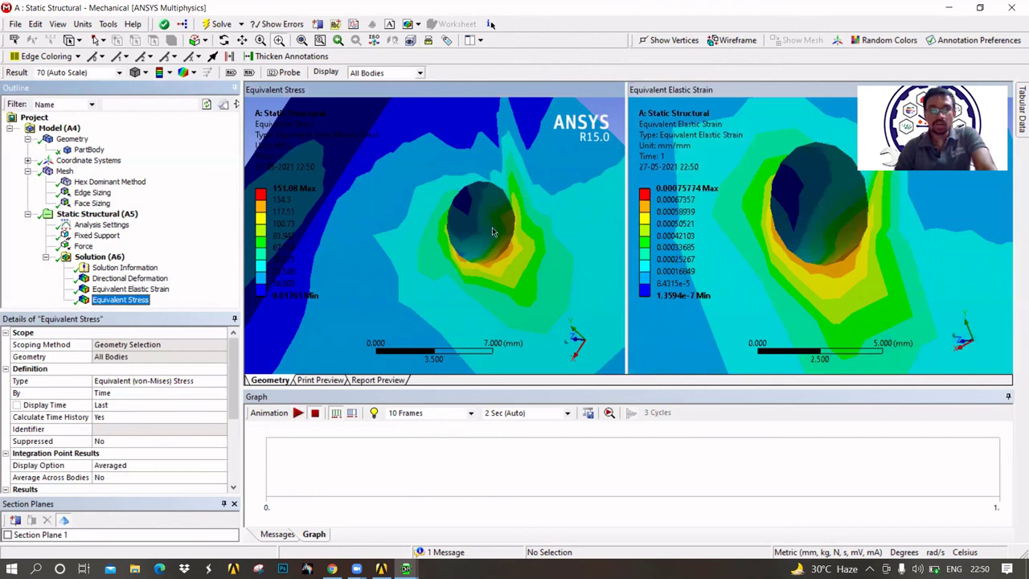
pyautogui.click(296, 414)
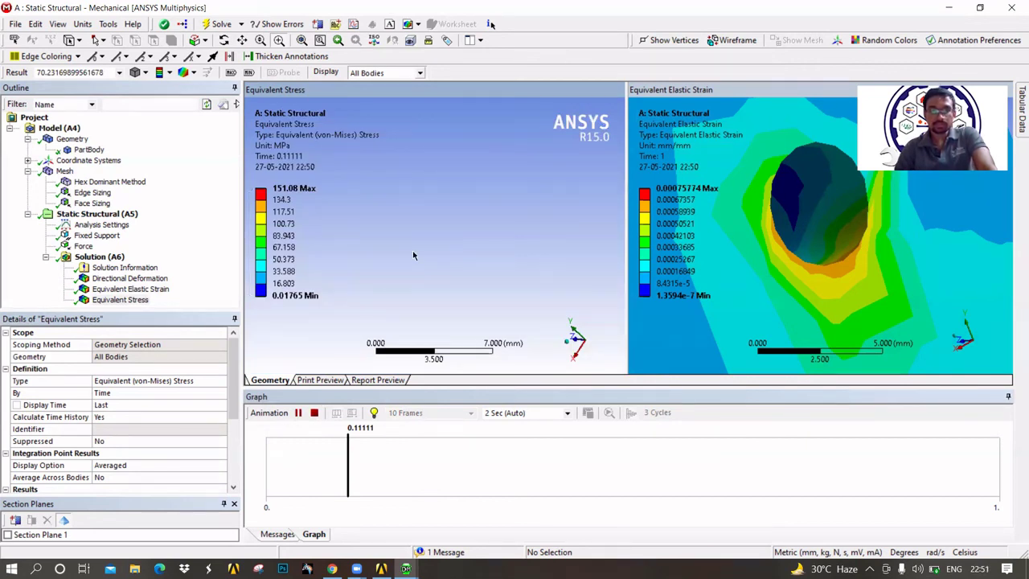
pyautogui.click(297, 413)
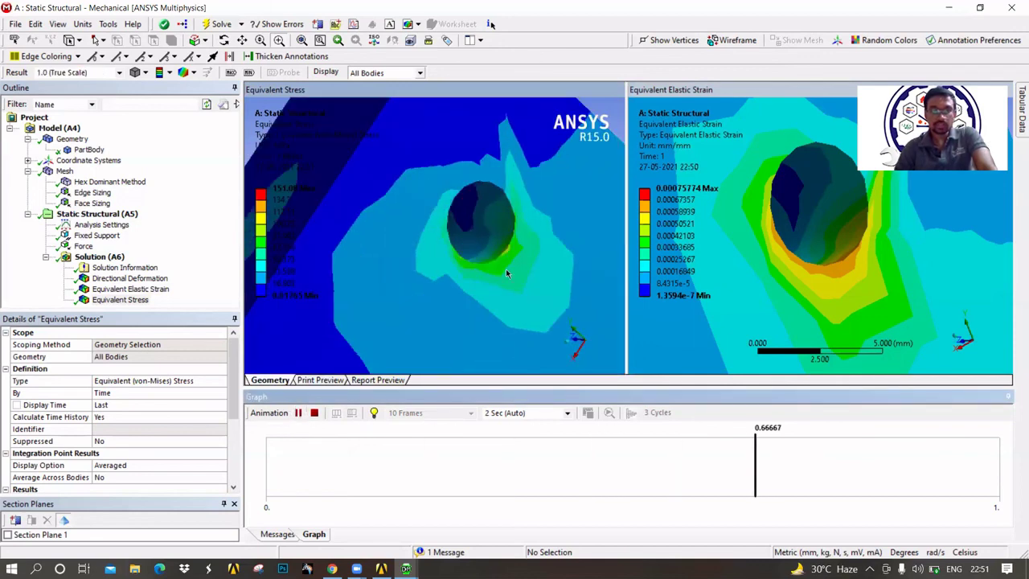